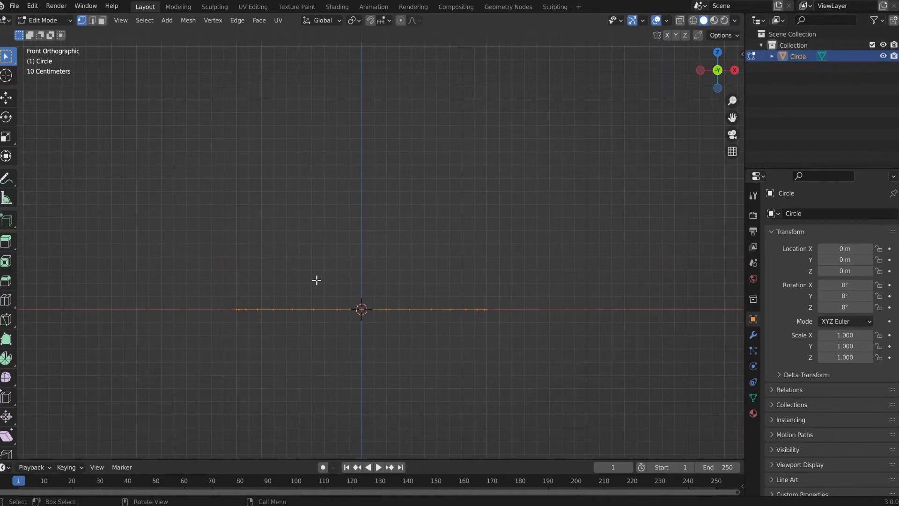
drag(187, 219, 547, 375)
key(g)
key(z)
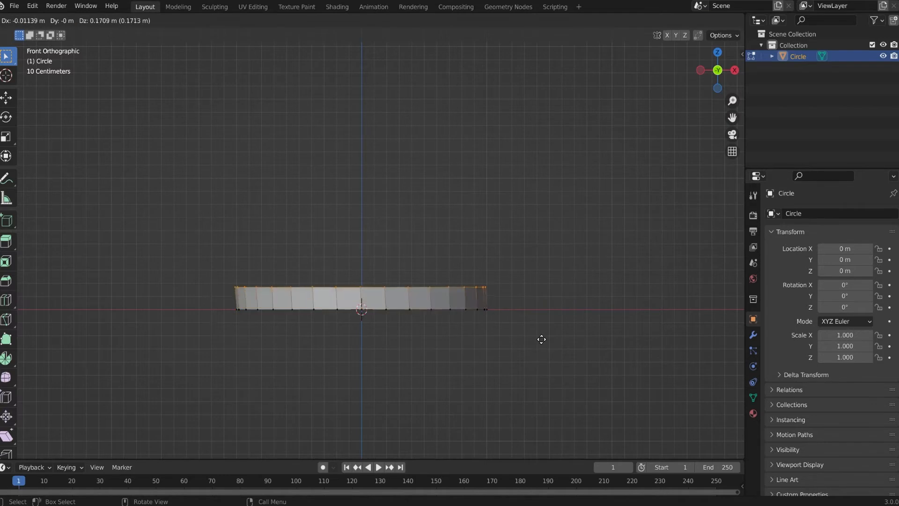
key(Escape)
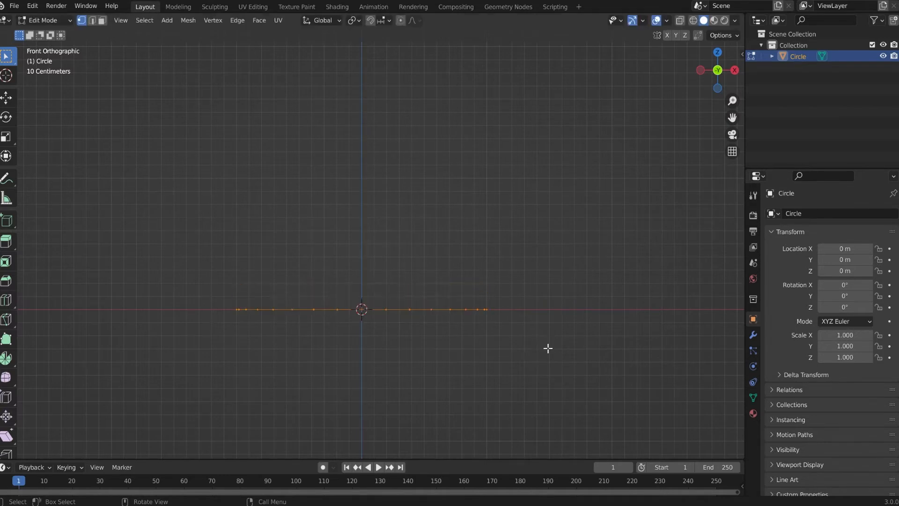
Extrude the whole circle a short distance upward along Z to form the low foot band
key(e)
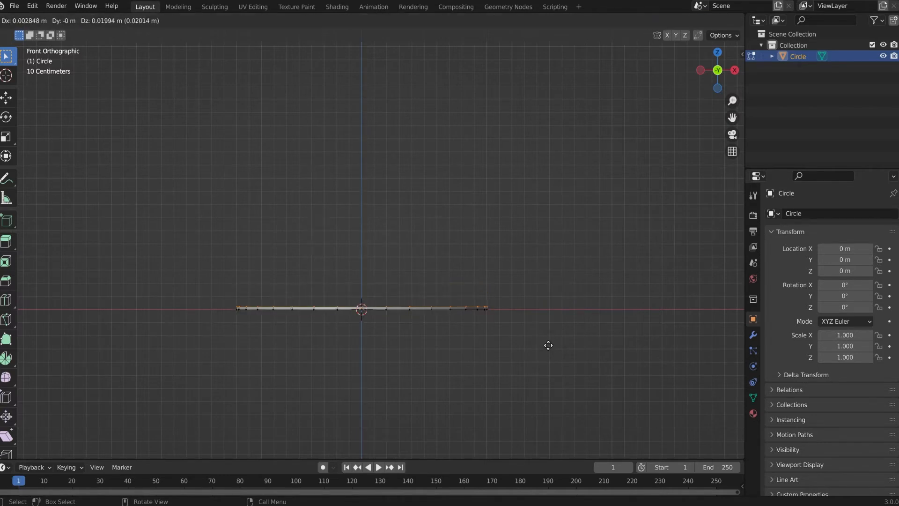
key(z)
click(548, 327)
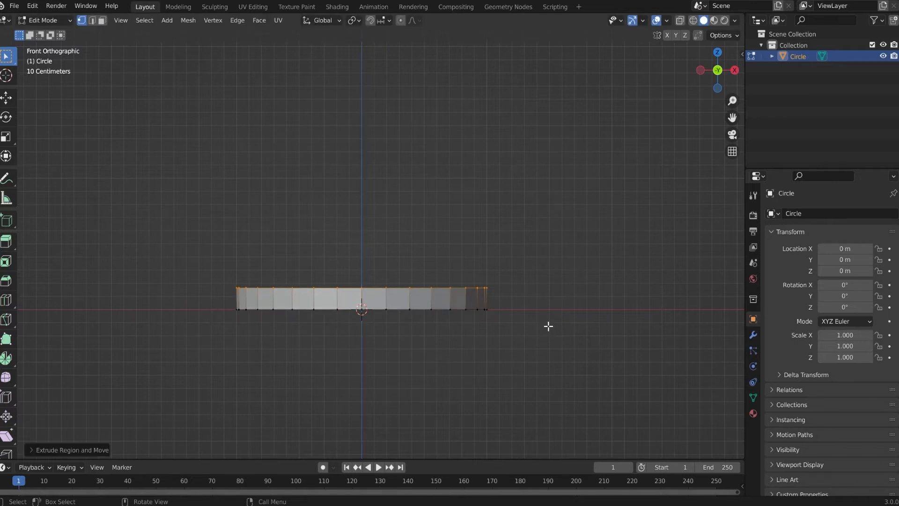
Extrude the foot band's upper edge upward and scale it outward to about 1.31 for a flared lower body
shift+middle_drag(479, 249, 467, 325)
scroll(468, 325, down, 3)
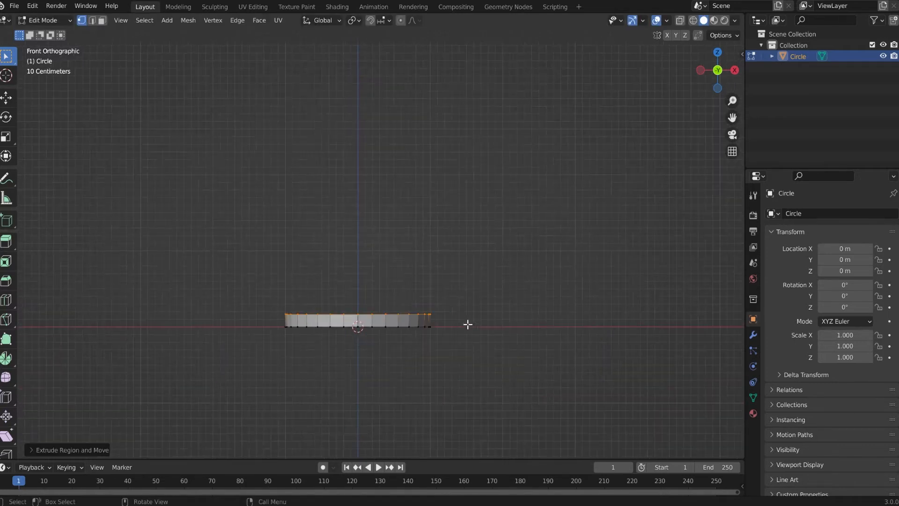
shift+middle_drag(419, 266, 413, 310)
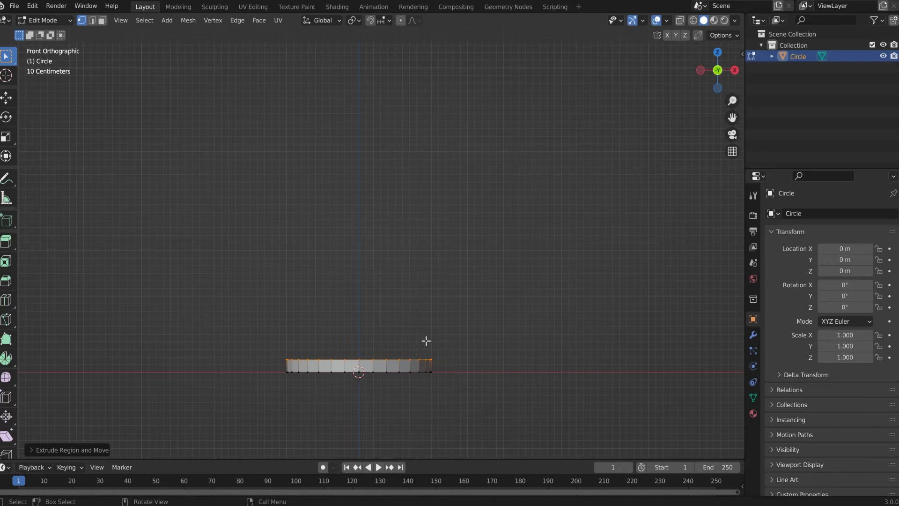
key(e)
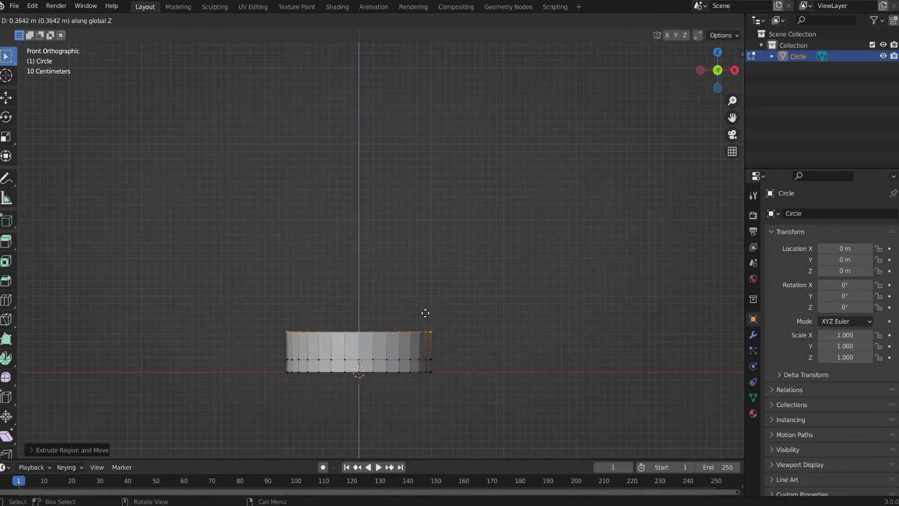
click(423, 319)
key(s)
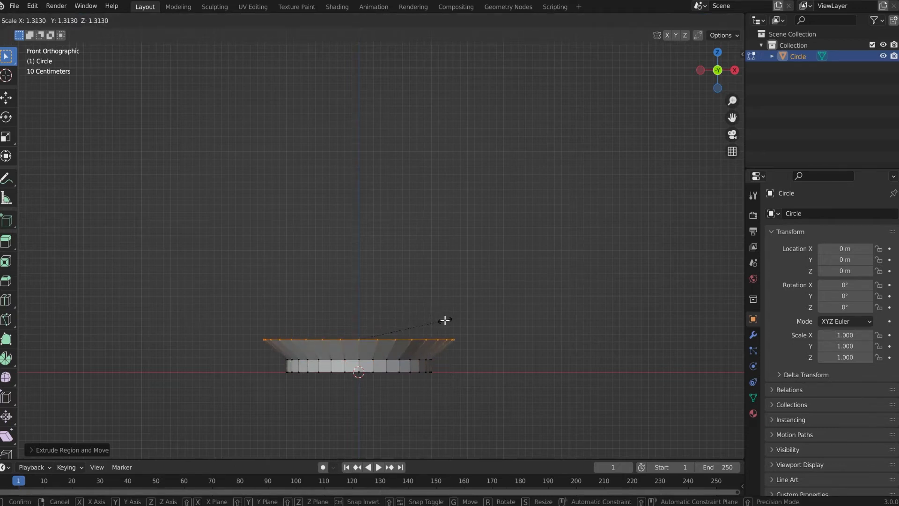
click(444, 320)
Extrude the flared edge far upward into a tall wall and scale its rim outward so the body widens towards the opening
shift+middle_drag(437, 284, 437, 325)
key(e)
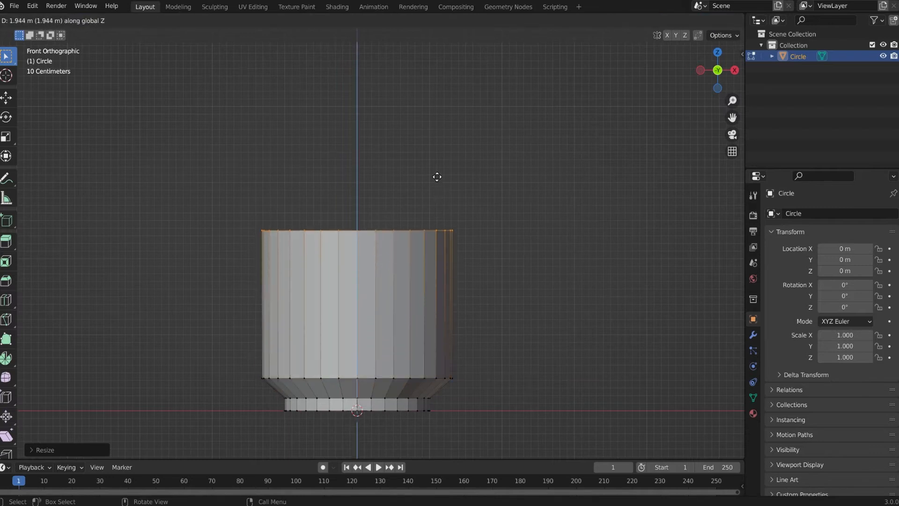
click(437, 142)
key(s)
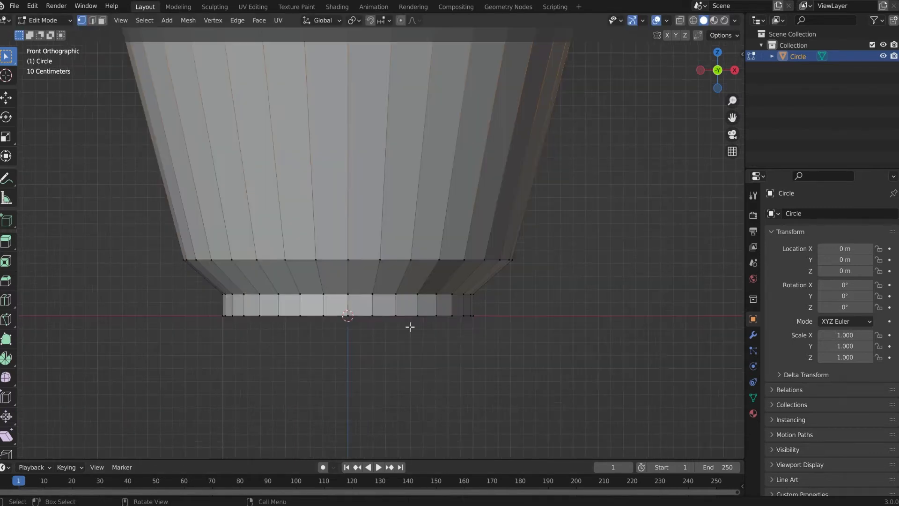
Add three evenly spaced loop cuts to the foot band and scale them outward to about 1.03
key(ctrl+r)
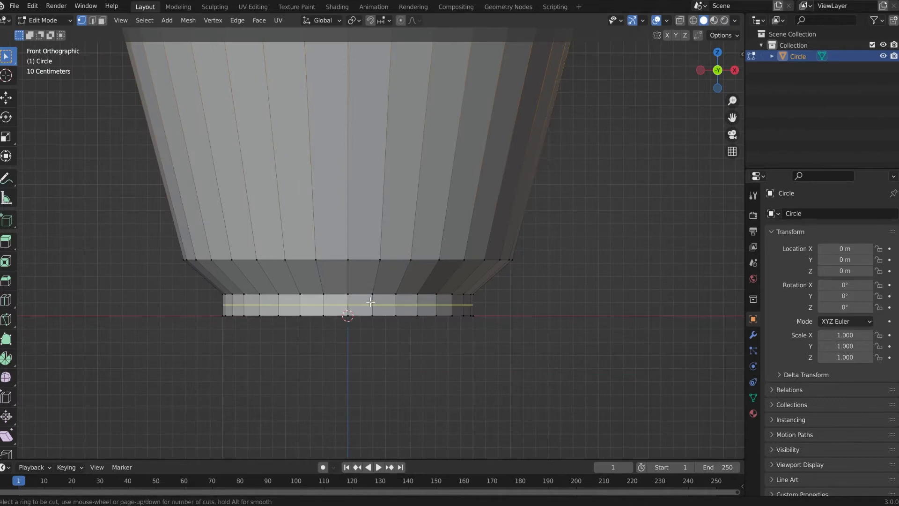
scroll(371, 302, up, 2)
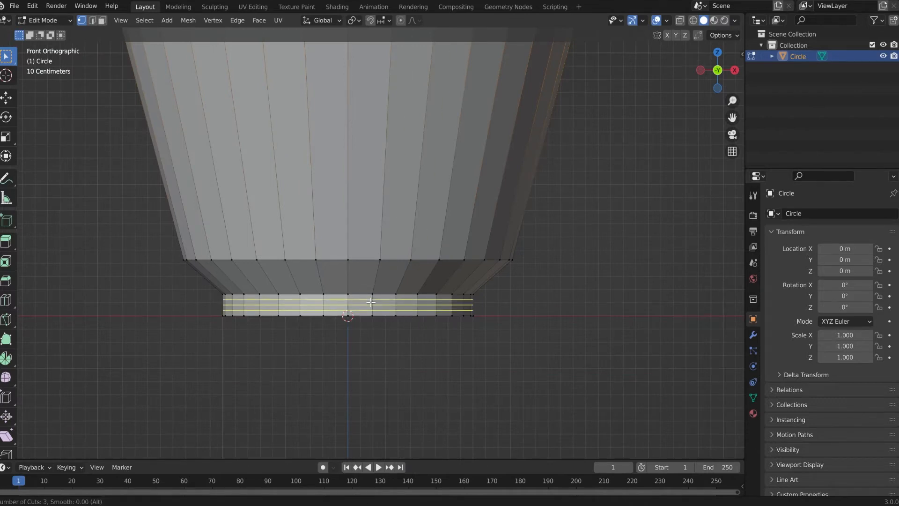
click(371, 303)
right_click(371, 303)
key(s)
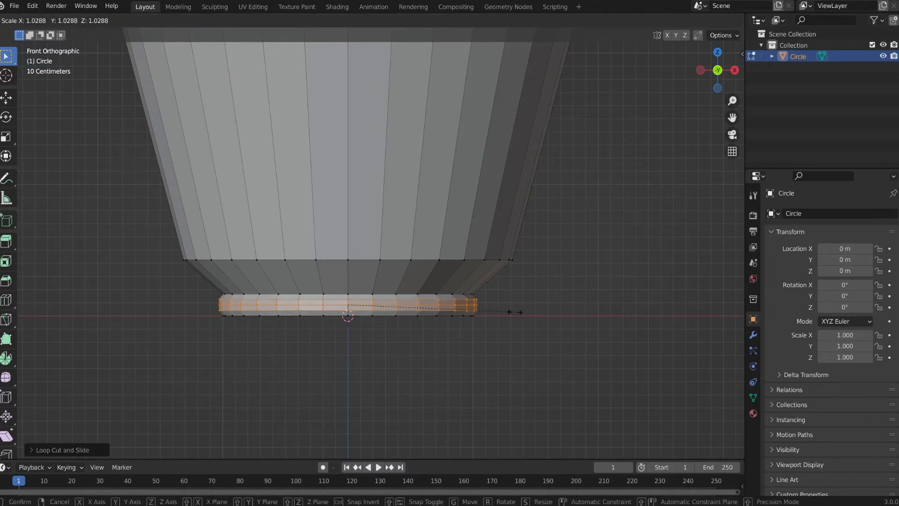
click(514, 312)
Add seven evenly spaced horizontal loop cuts to the tall wall without sliding them
scroll(402, 267, down, 3)
key(ctrl+r)
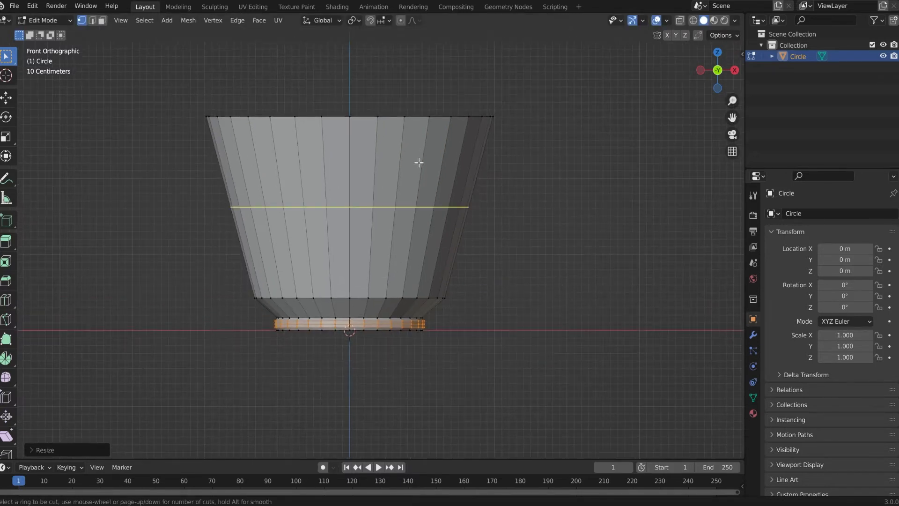
scroll(419, 162, up, 5)
scroll(418, 162, up, 3)
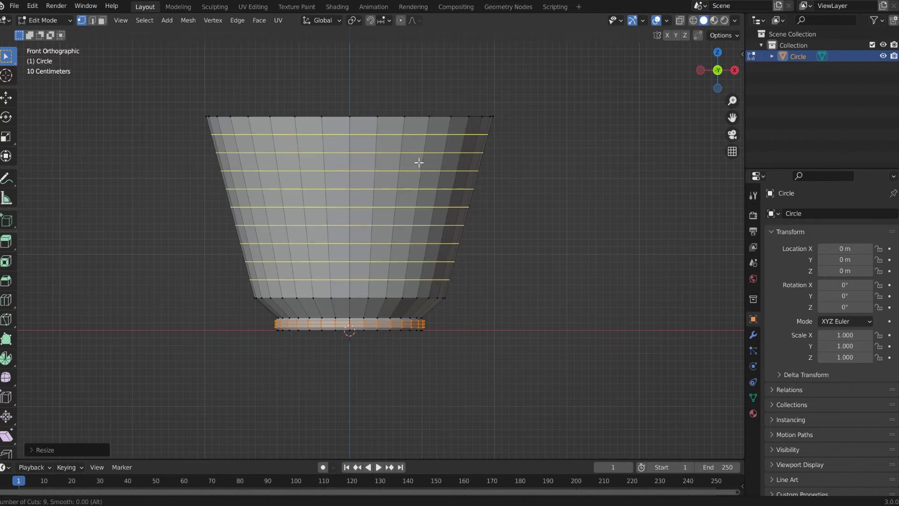
scroll(419, 163, down, 2)
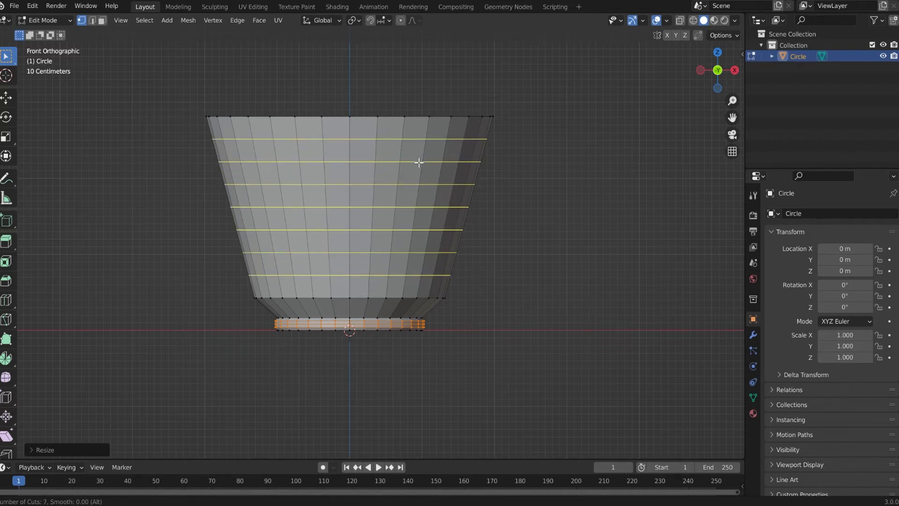
click(418, 163)
right_click(468, 173)
In front view, scale the two lowest of the wall's new edge loops outward one at a time to round the lower body
middle_drag(467, 173, 301, 66)
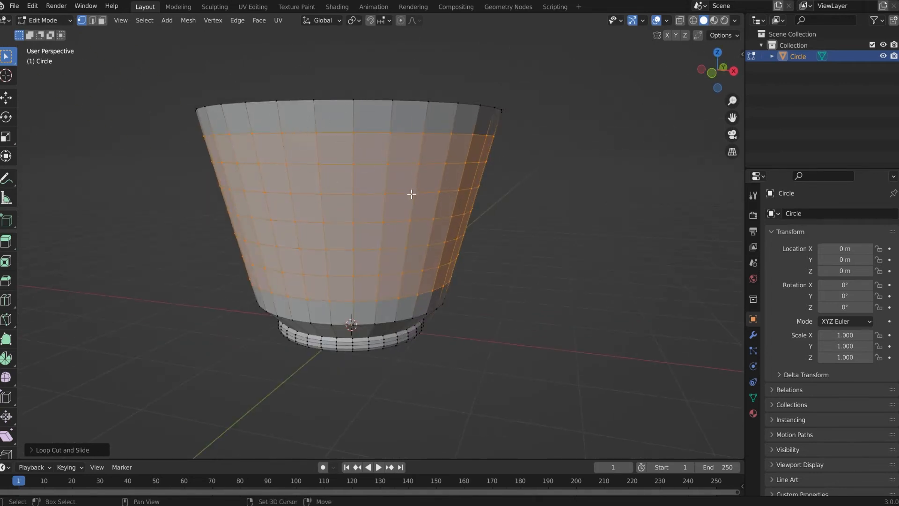
middle_drag(410, 193, 413, 238)
scroll(419, 214, up, 1)
key(alt+a)
key(KP_1)
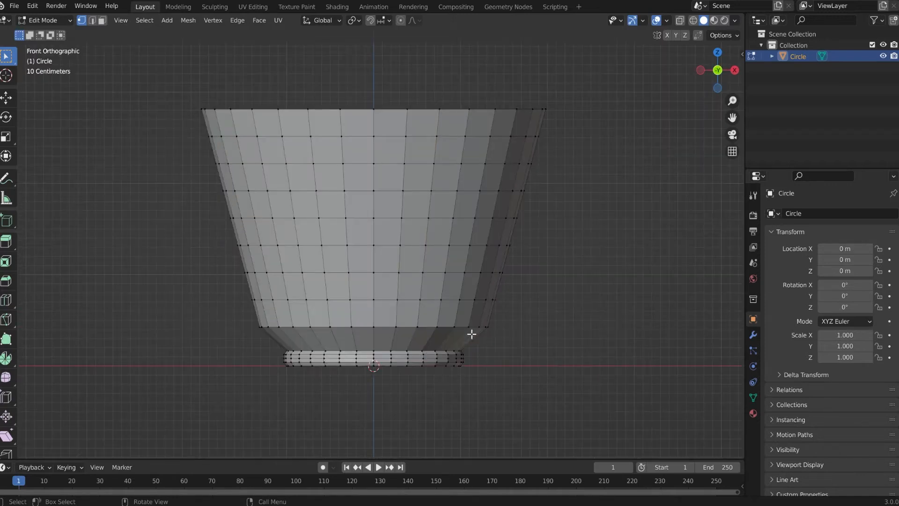
alt+click(409, 299)
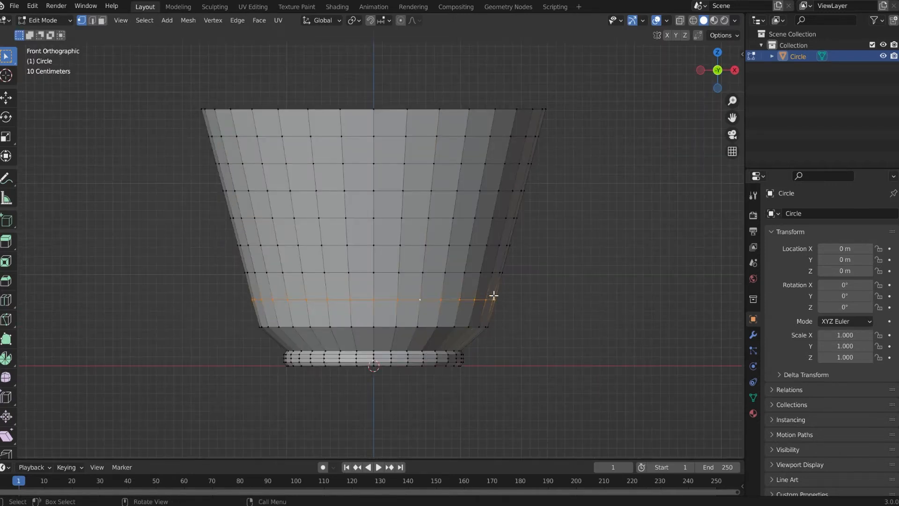
key(s)
click(432, 268)
alt+click(403, 272)
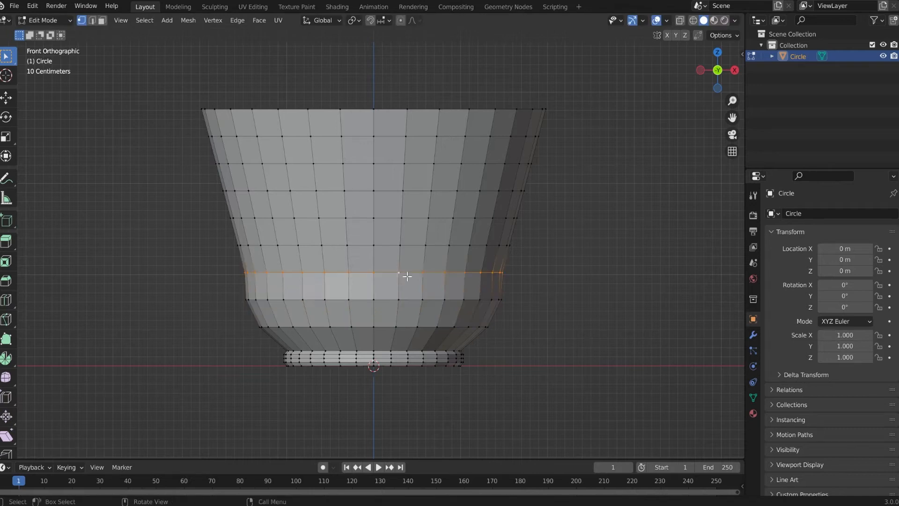
key(s)
click(416, 224)
Scale the third and fourth wall edge loops from below slightly outward to continue the rounded profile
alt+click(385, 244)
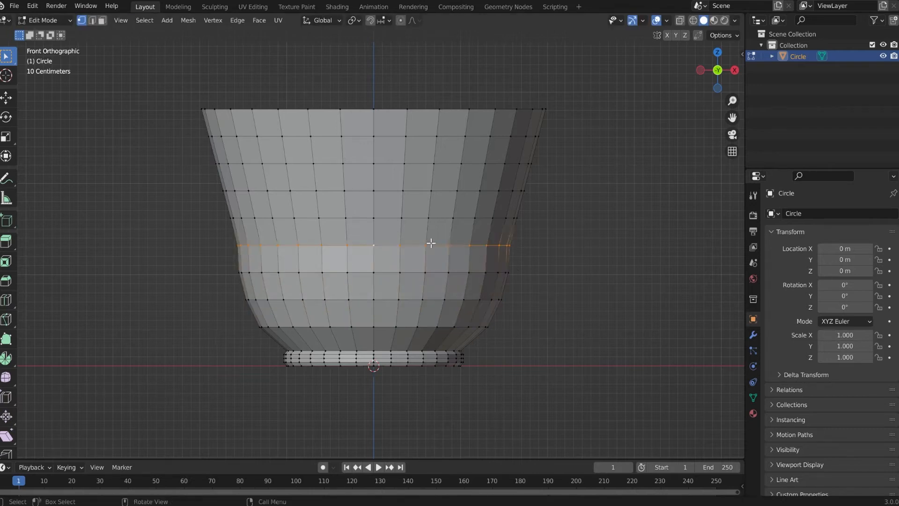
key(s)
click(520, 247)
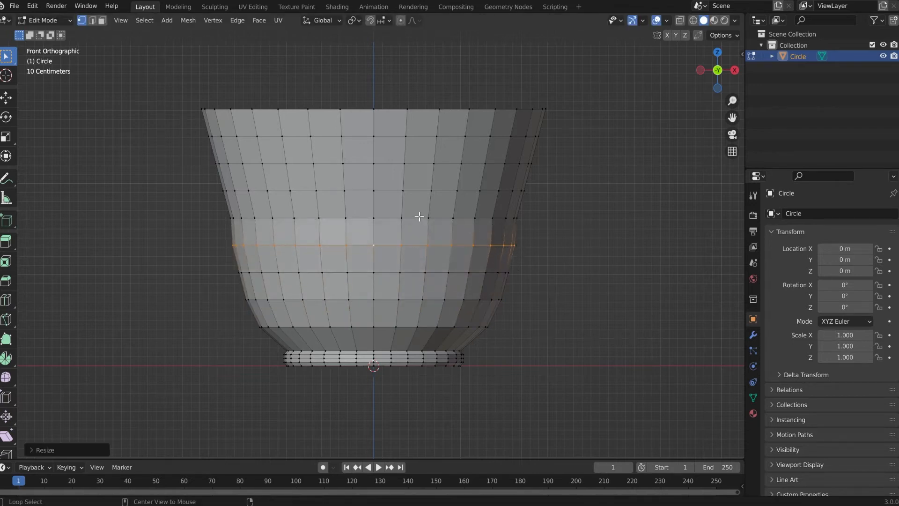
alt+click(521, 217)
key(s)
click(529, 217)
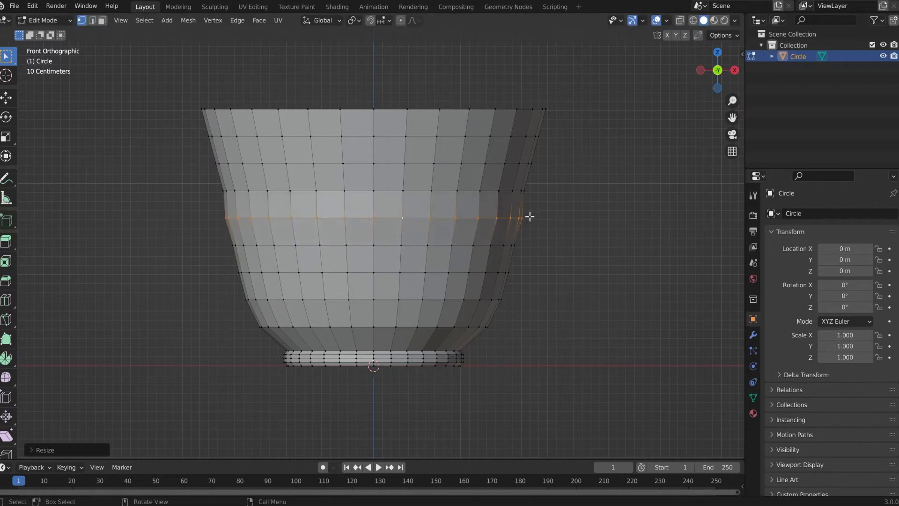
Refine the curve by scaling the third and then the second wall loop from below slightly further outward
alt+click(412, 245)
key(s)
click(557, 249)
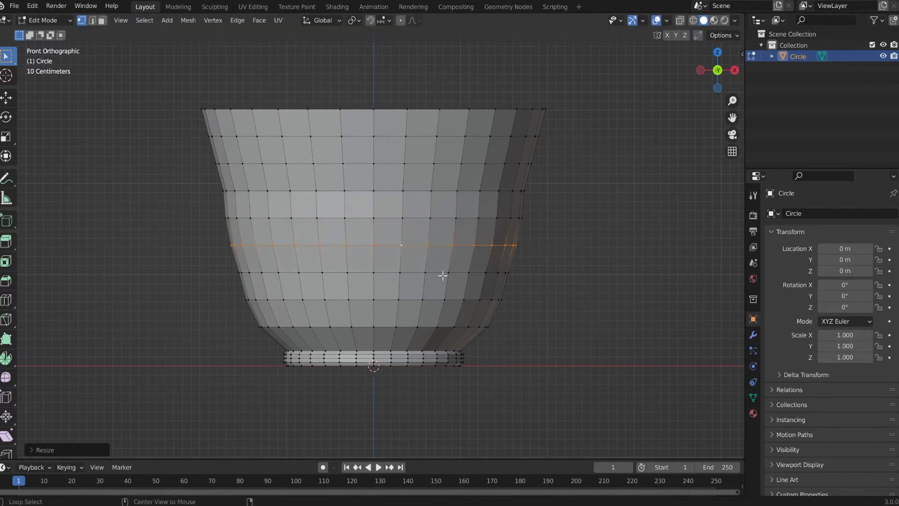
alt+click(414, 272)
key(s)
click(546, 266)
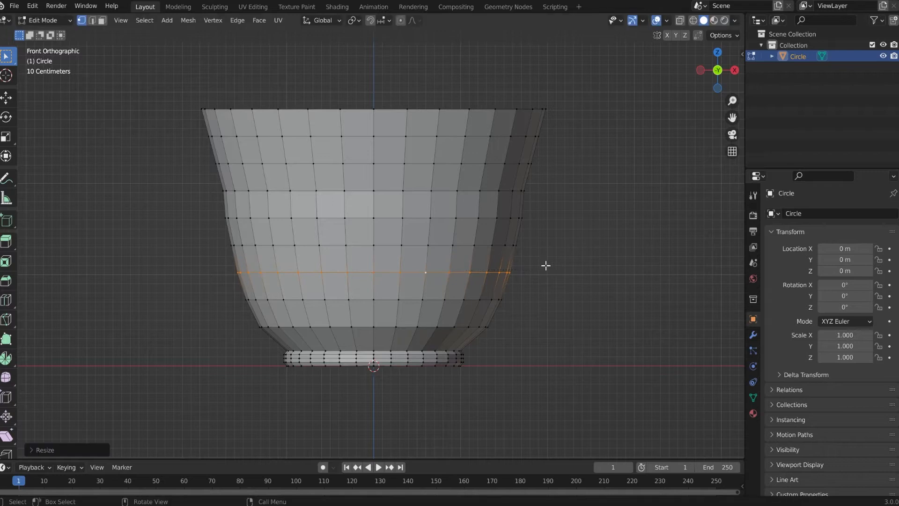
Scale the fifth wall loop from below outward to about 1.02 and narrow the top rim to about 0.95
alt+click(391, 191)
key(s)
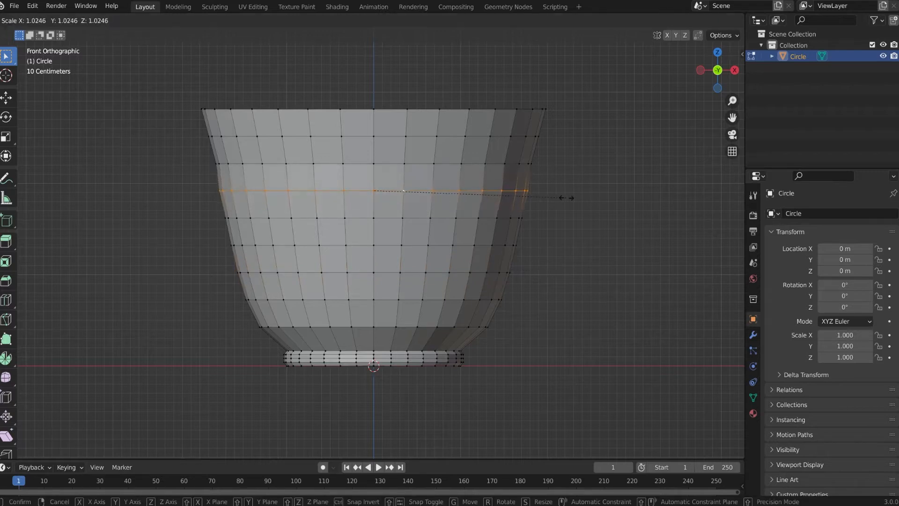
click(566, 197)
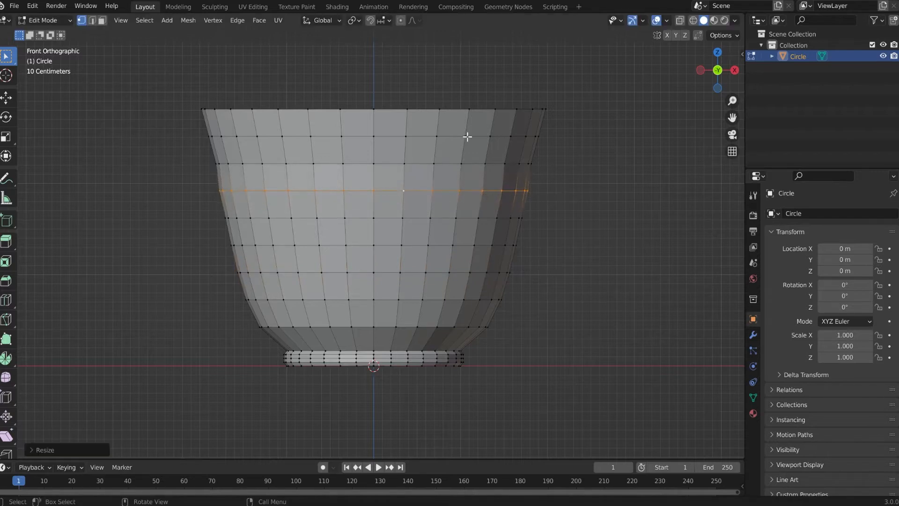
alt+click(488, 109)
key(s)
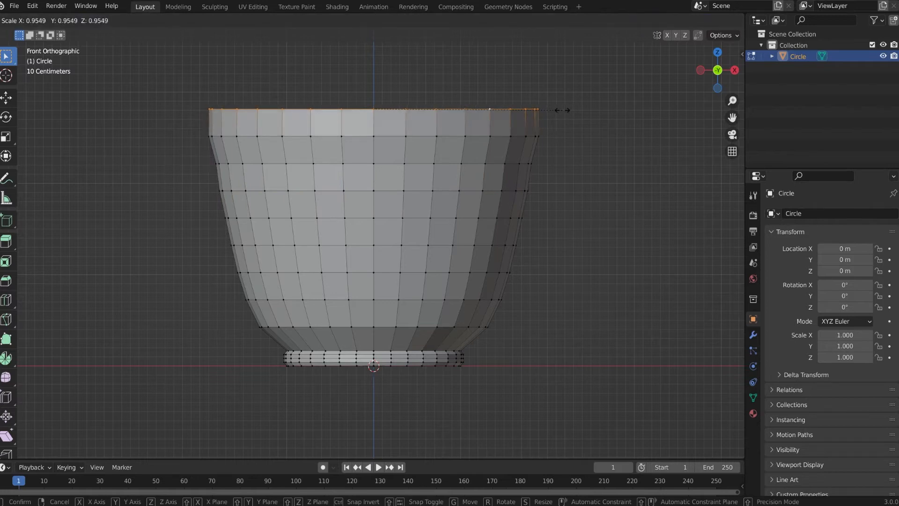
click(562, 110)
Scale the sixth wall loop from below outward to about 1.03 and the fifth to about 1.01
alt+click(445, 160)
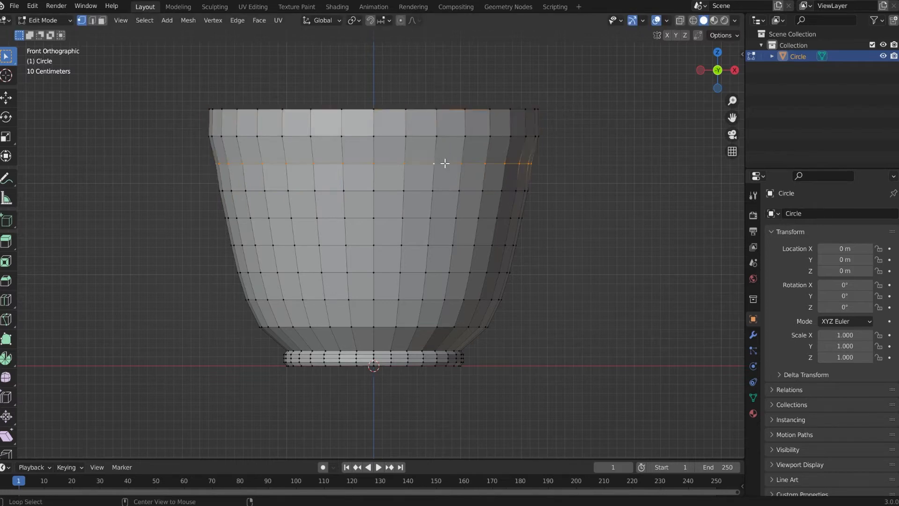
key(s)
right_click(592, 158)
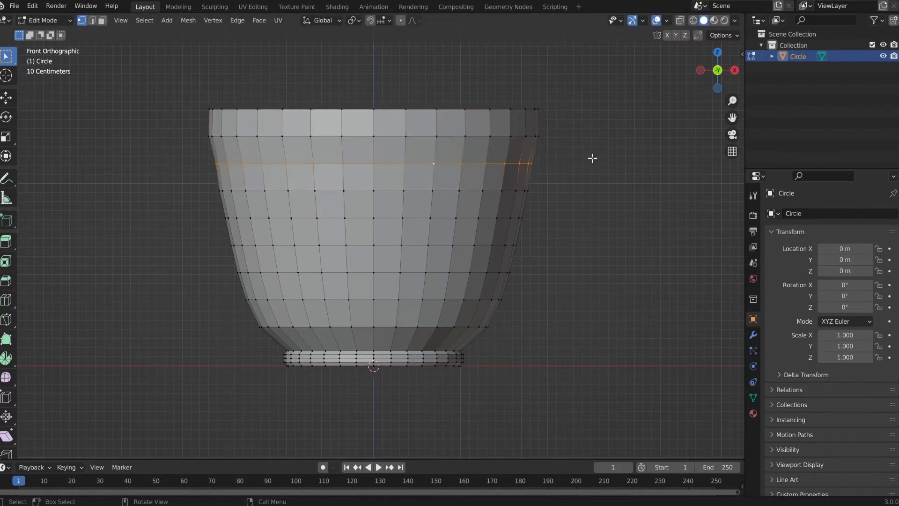
key(s)
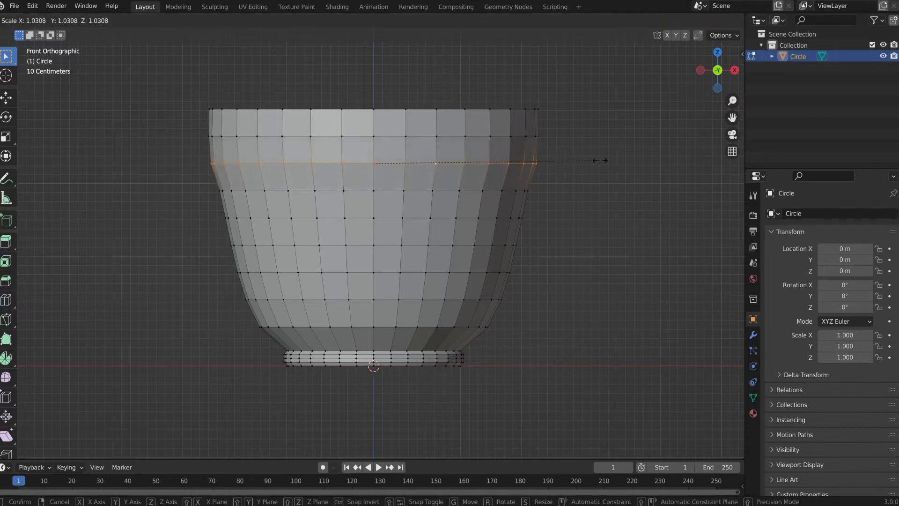
click(594, 159)
alt+click(462, 190)
key(s)
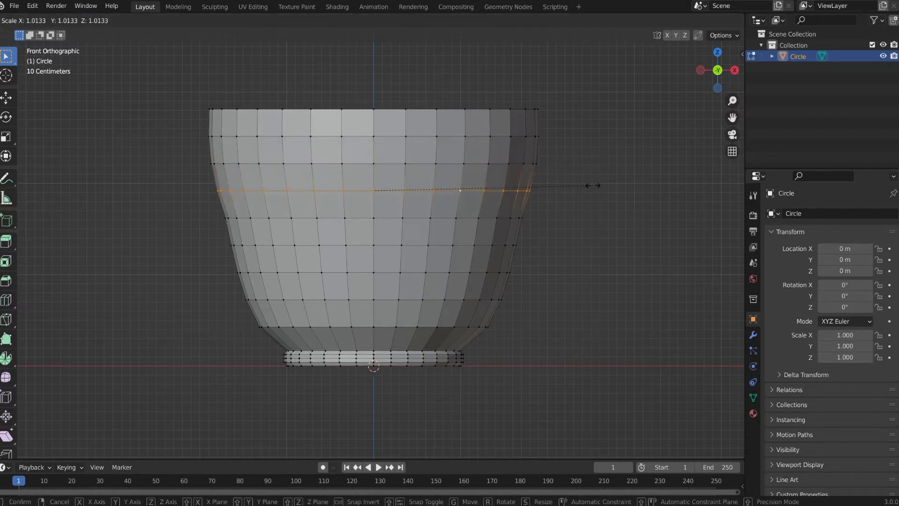
click(588, 184)
Scale the fourth and third wall loops from below slightly outward to smooth the profile, and clear the selection
alt+click(462, 218)
key(s)
click(570, 213)
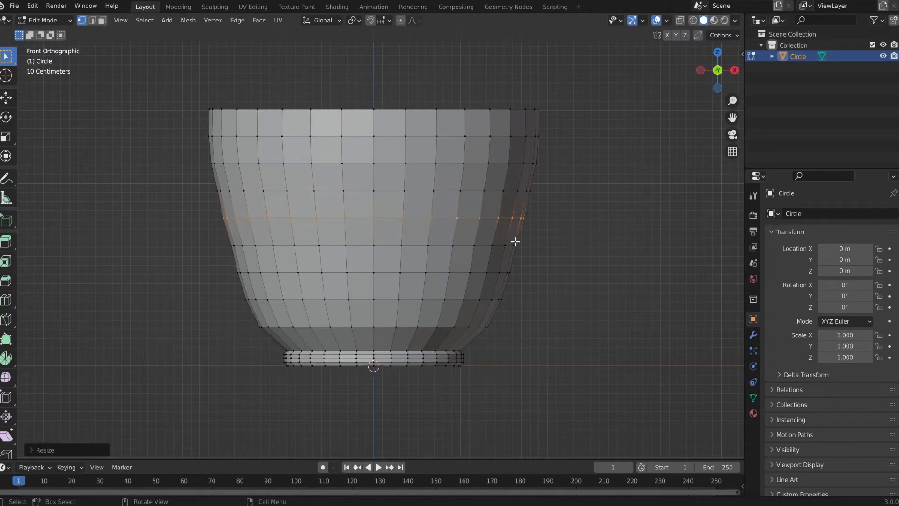
alt+click(495, 245)
key(s)
click(575, 243)
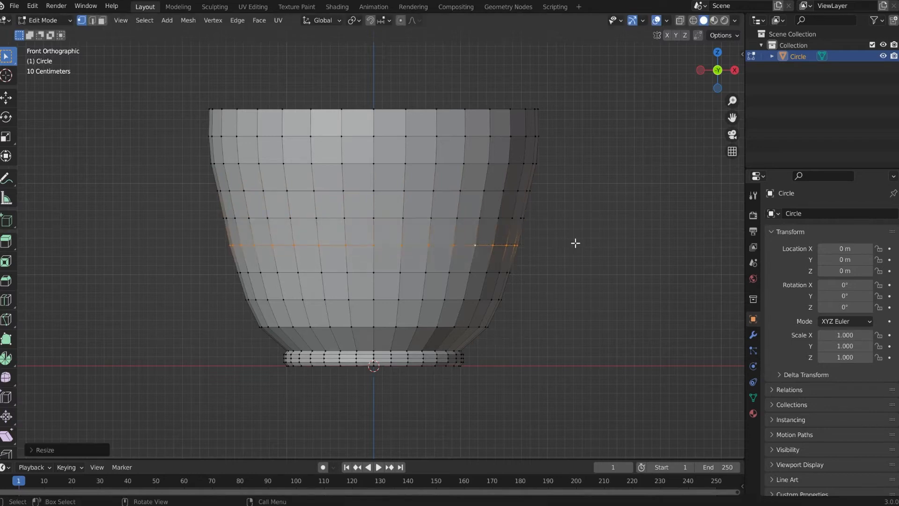
alt+click(481, 273)
click(536, 221)
middle_drag(535, 221, 517, 215)
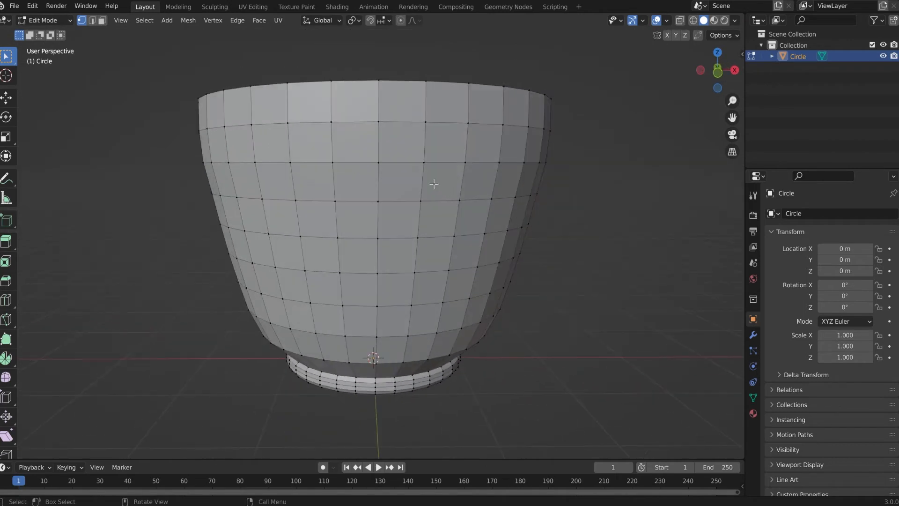
Scale the second edge loop below the cup's rim very slightly inward to even out the wall profile
alt+click(423, 162)
key(s)
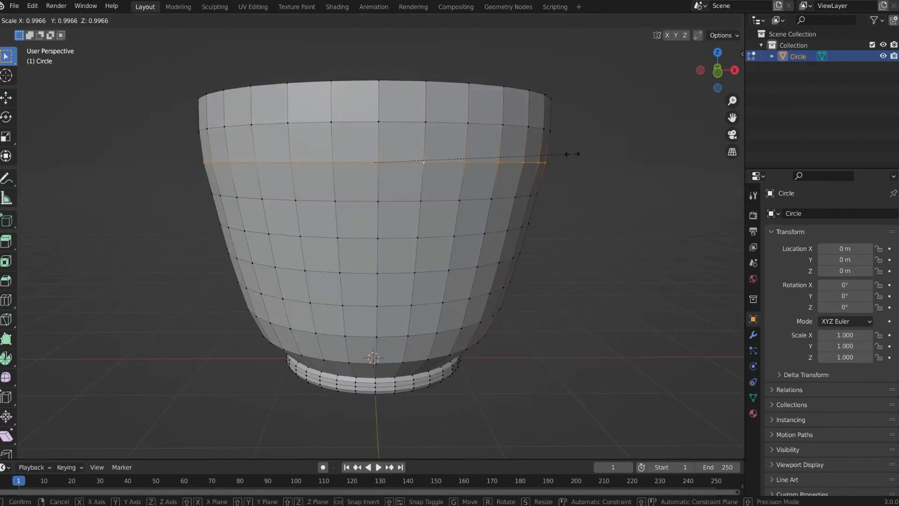
click(567, 153)
middle_drag(568, 154, 519, 177)
scroll(463, 167, down, 3)
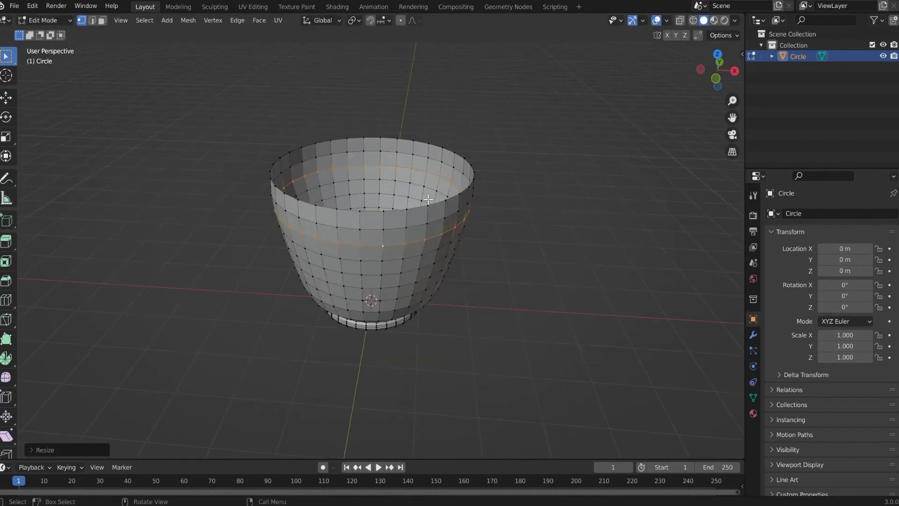
middle_drag(428, 200, 471, 206)
scroll(469, 232, up, 1)
middle_drag(456, 239, 462, 205)
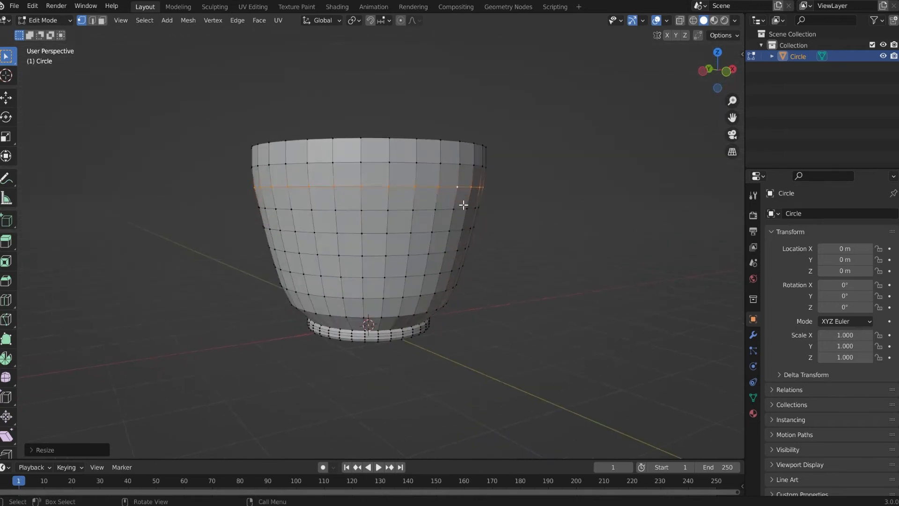
Raise the top rim loop about 1.22 m along Z in front view with smooth proportional editing to make the cup taller
alt+click(368, 154)
shift+middle_drag(390, 159, 393, 239)
key(KP_1)
key(KP_1)
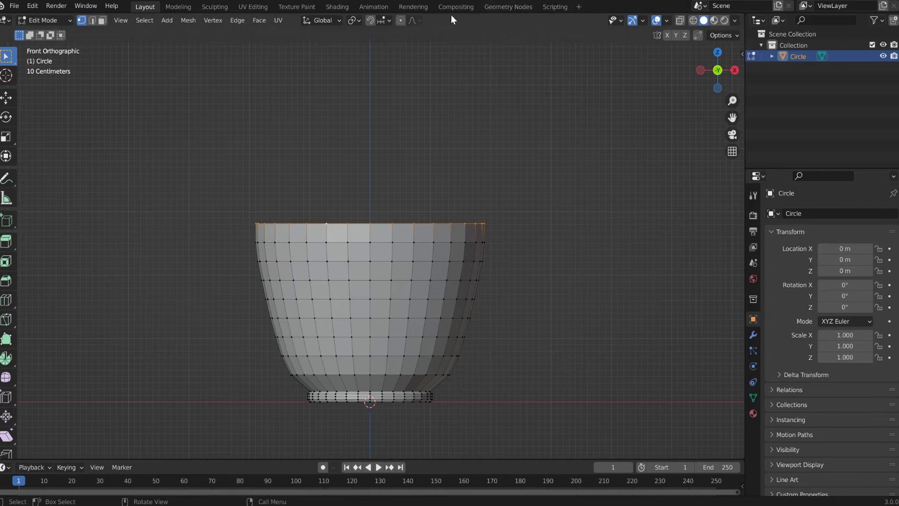
click(400, 21)
key(g)
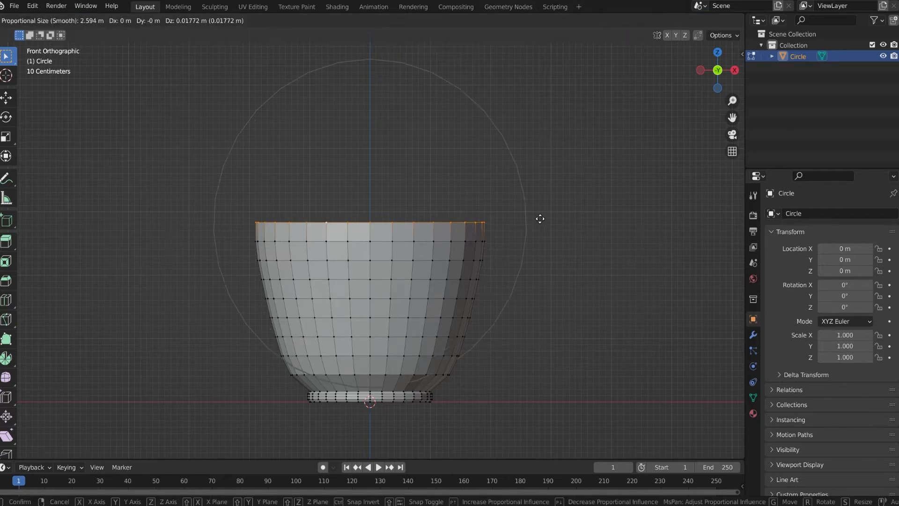
key(z)
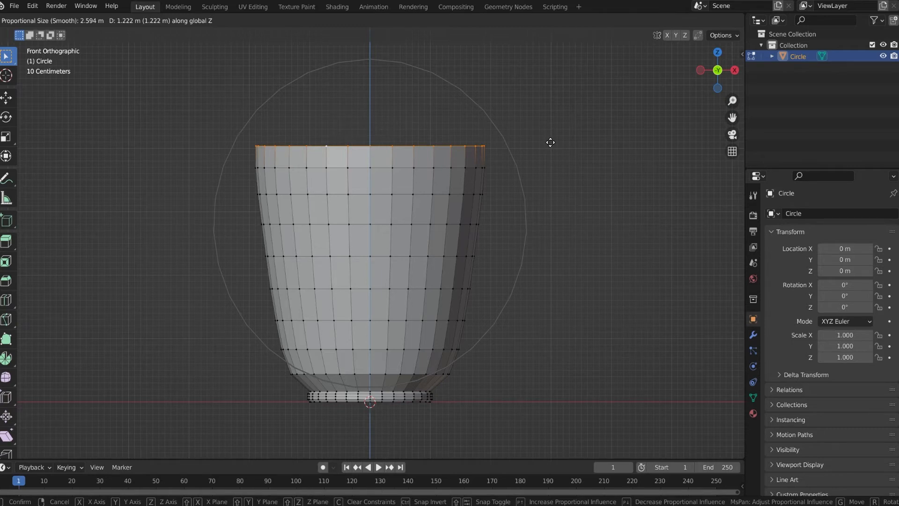
click(550, 142)
Scale the lowest wall loop above the foot inward to about 0.97 without proportional editing, and select the loop above it
middle_drag(387, 375, 383, 362)
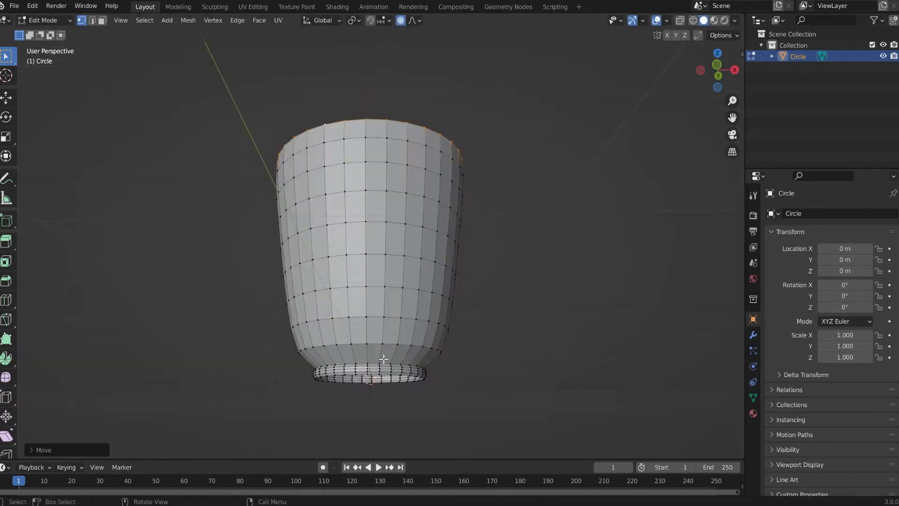
scroll(383, 362, up, 1)
alt+click(375, 371)
key(s)
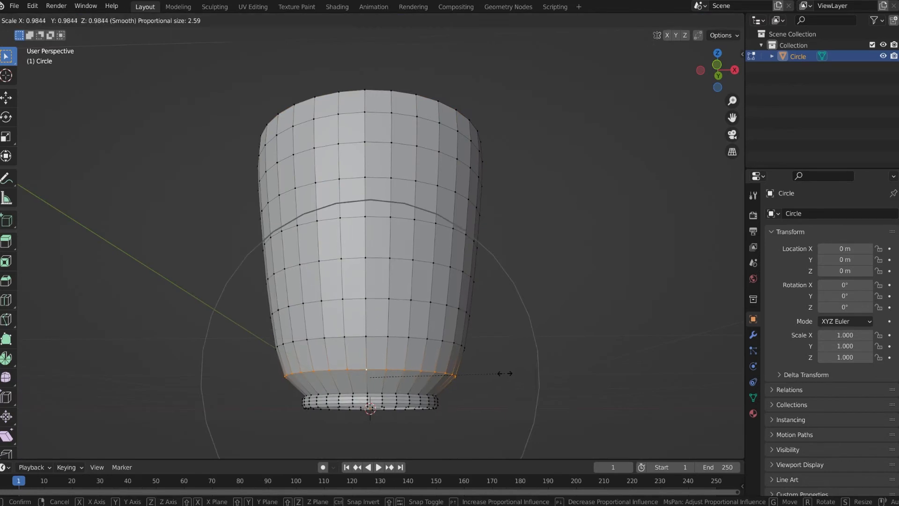
right_click(505, 373)
key(s)
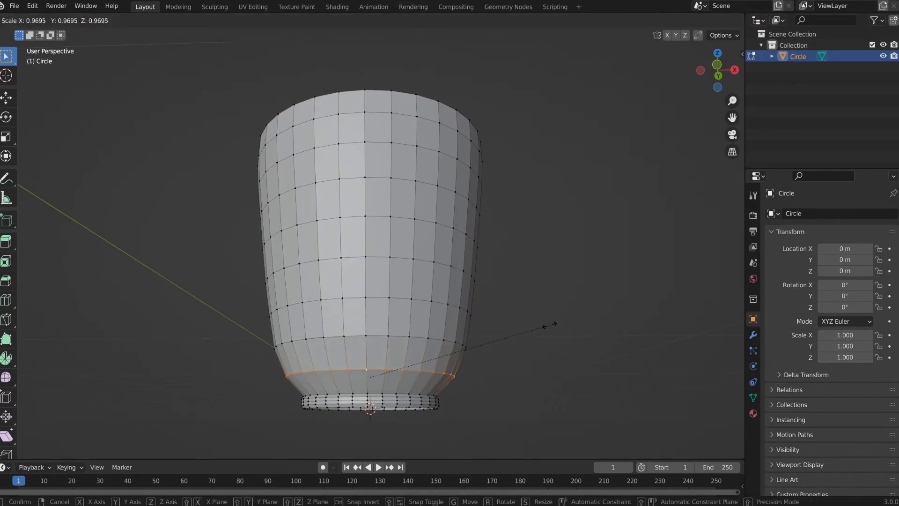
click(550, 325)
alt+click(398, 335)
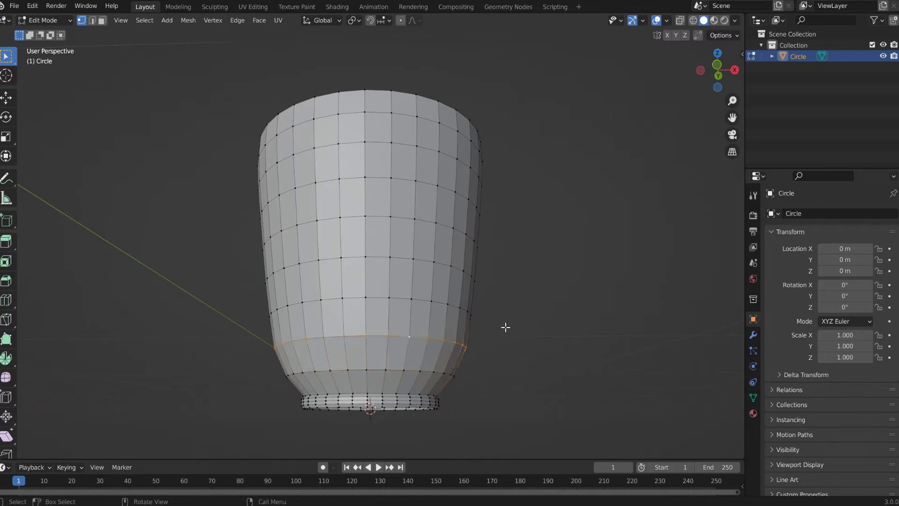
In Object Mode, add a Subdivision Surface modifier with viewport level 2 to the cup and shade it smooth
middle_drag(506, 324, 476, 357)
key(Tab)
scroll(474, 326, down, 3)
middle_drag(474, 327, 467, 336)
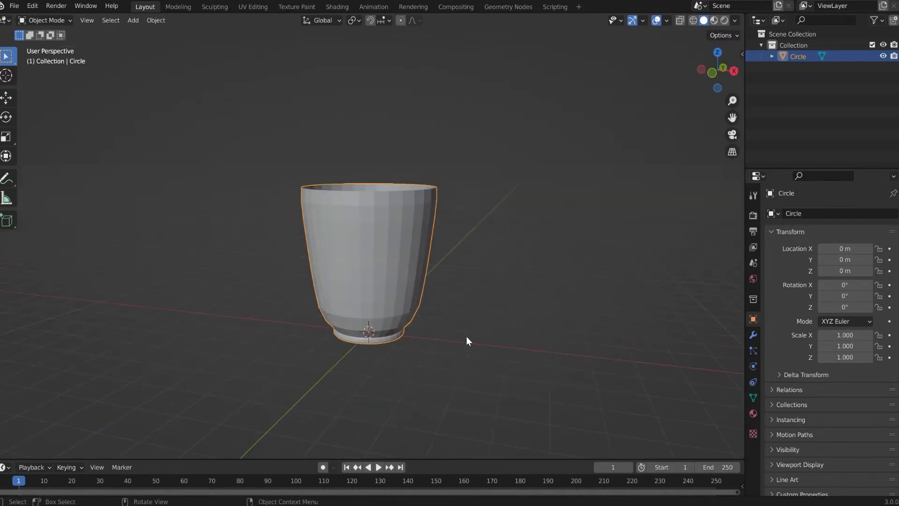
click(753, 334)
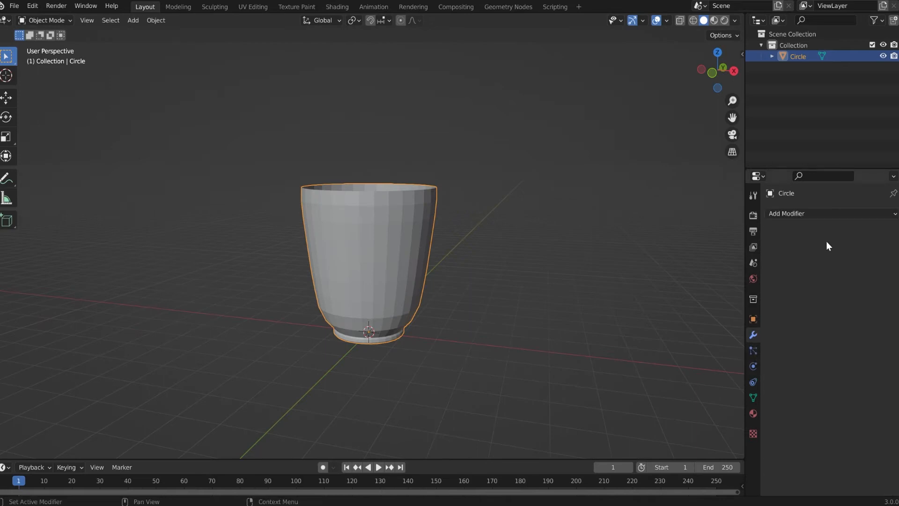
click(807, 212)
click(690, 417)
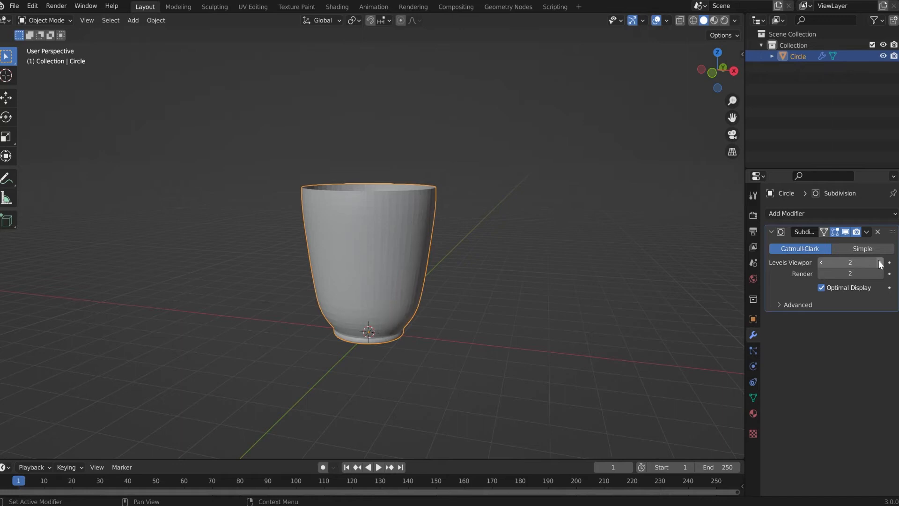
right_click(384, 249)
scroll(383, 323, up, 1)
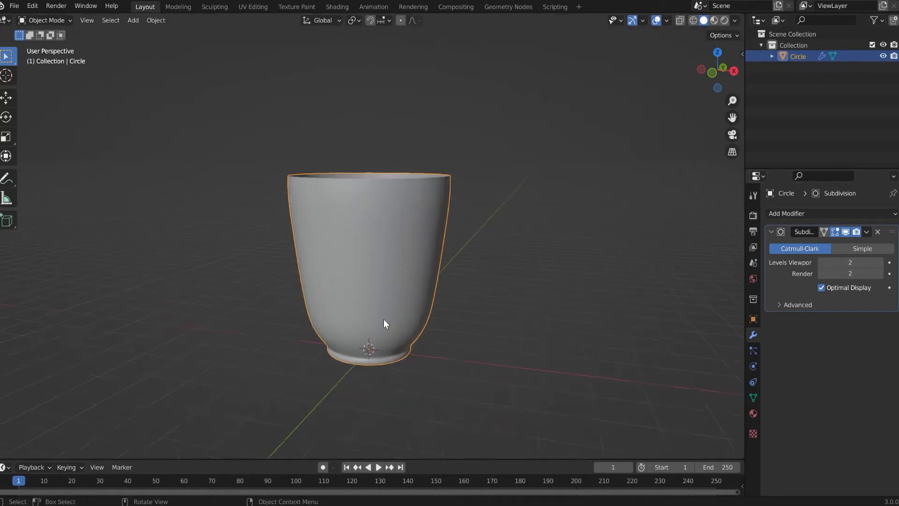
Close the open underside of the foot by filling its bottom edge loop with a face, and inset that face
mouse_move(383, 319)
middle_down()
mouse_move(442, 226)
mouse_move(398, 320)
middle_up()
key(Tab)
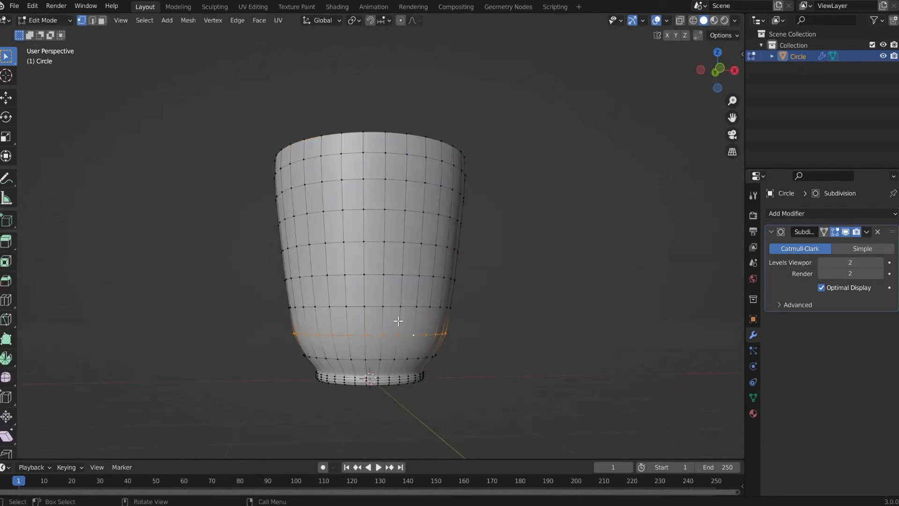
middle_drag(356, 347, 330, 295)
scroll(330, 295, up, 3)
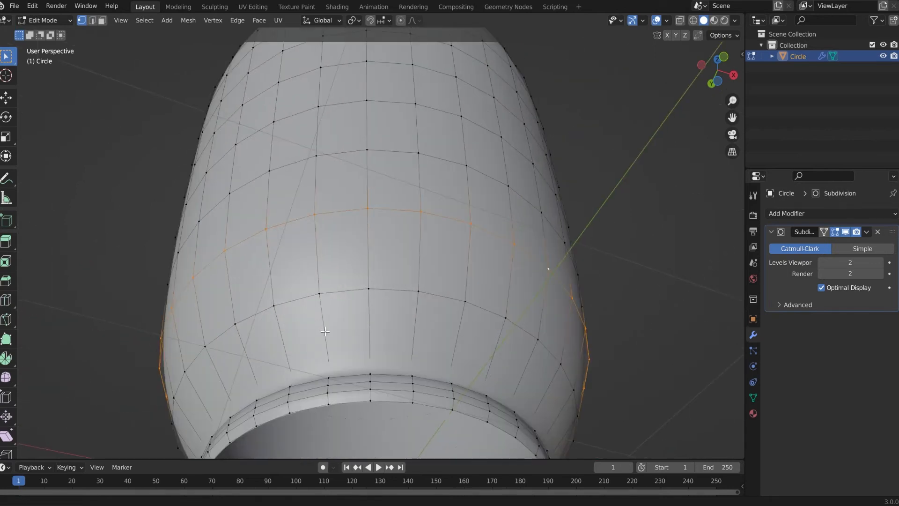
middle_drag(325, 331, 347, 249)
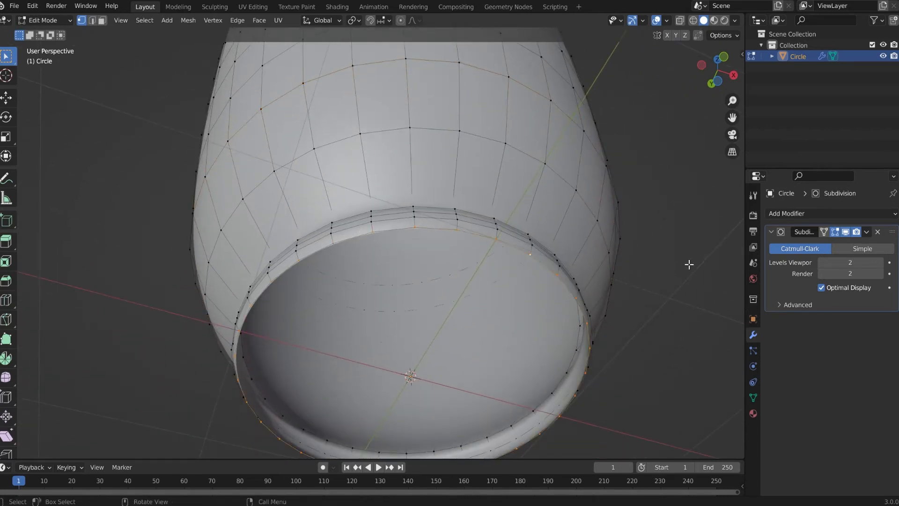
key(f)
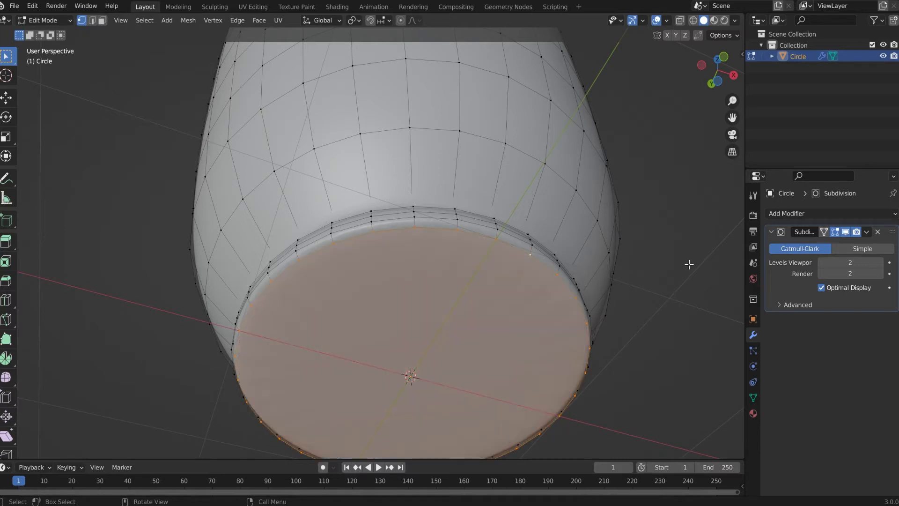
key(i)
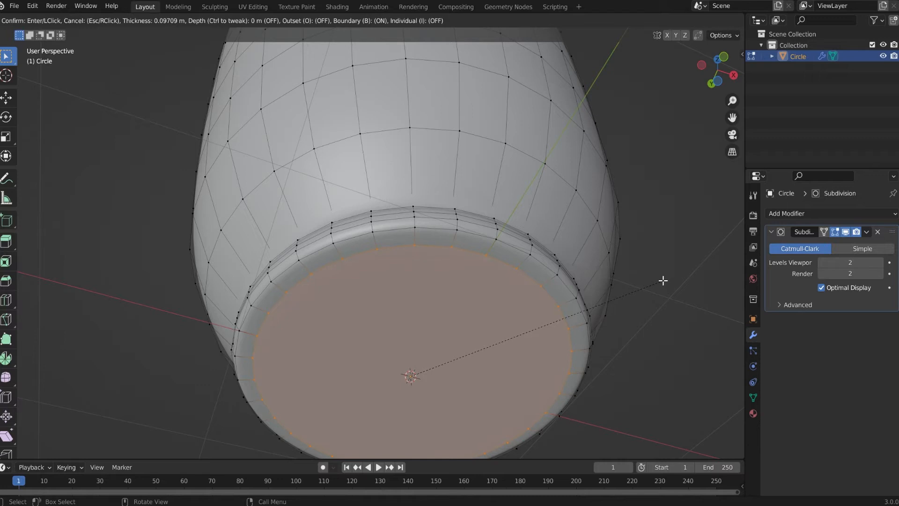
click(645, 279)
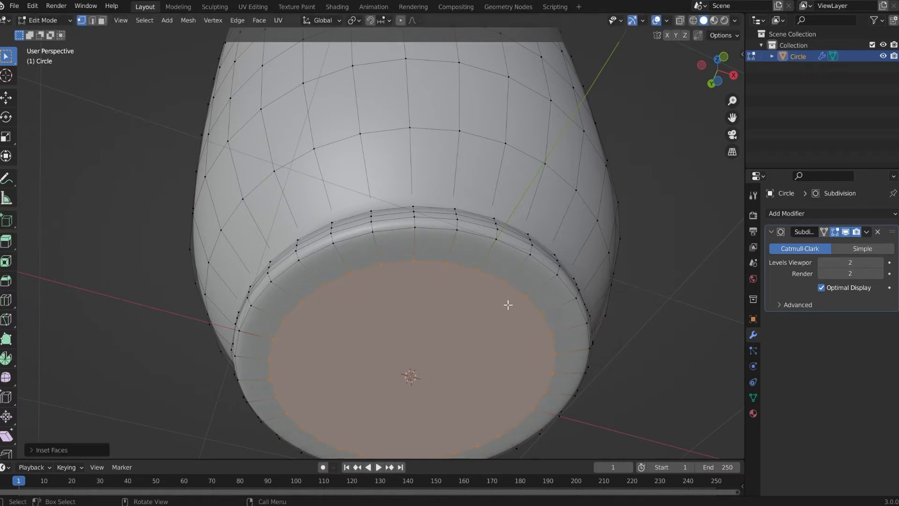
Extrude the inset bottom face about 0.15 m up into the cup along Z and inset it about 0.04 m
key(e)
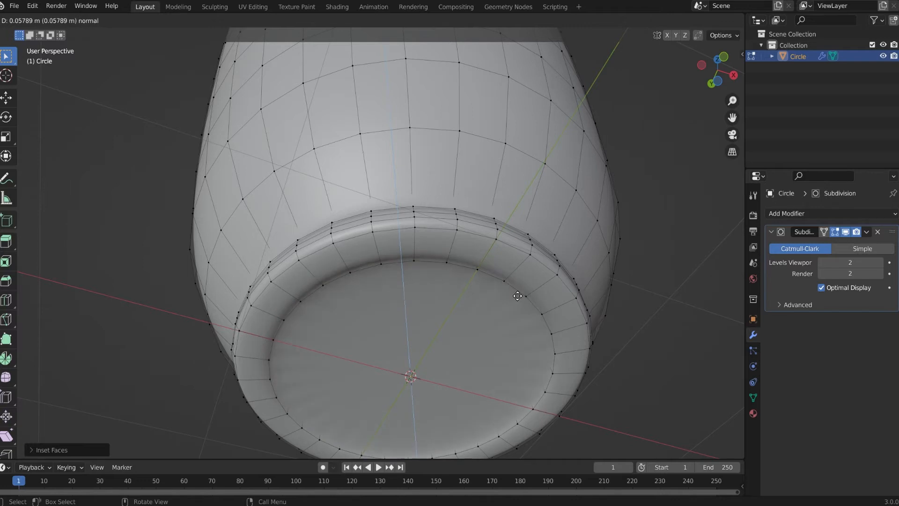
key(z)
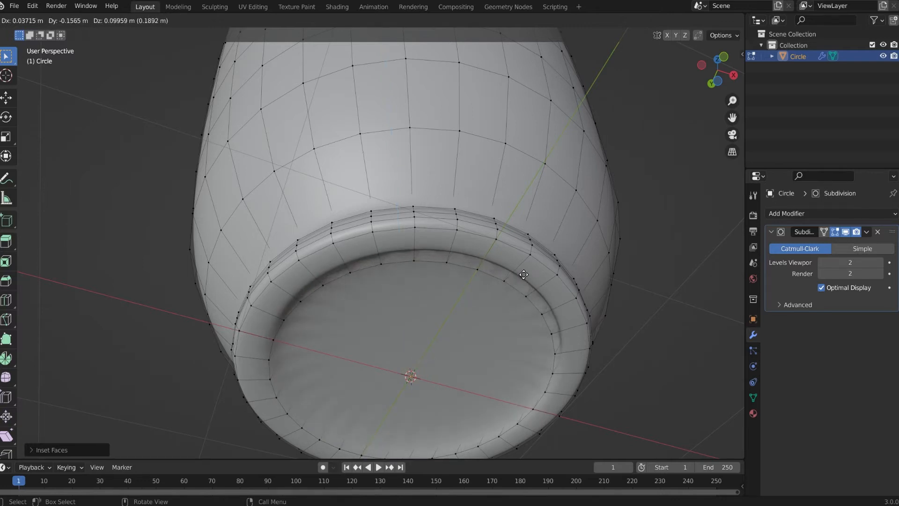
key(z)
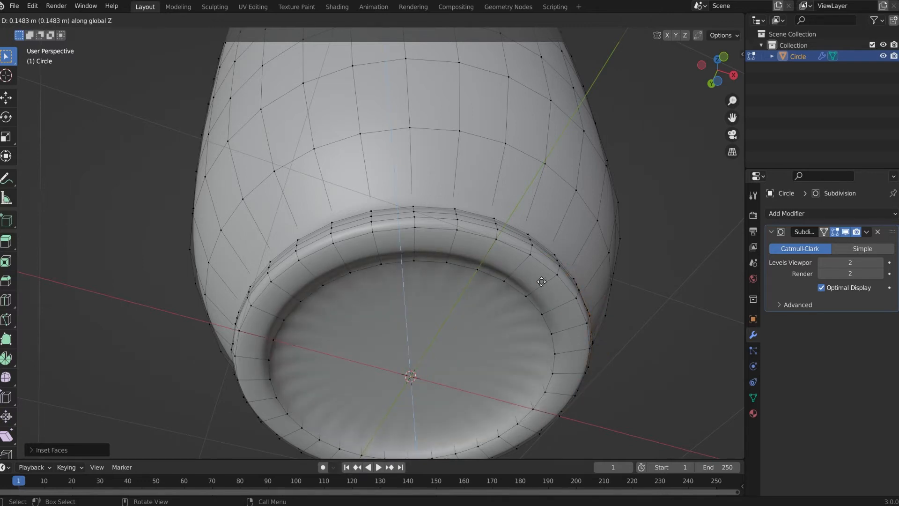
click(542, 282)
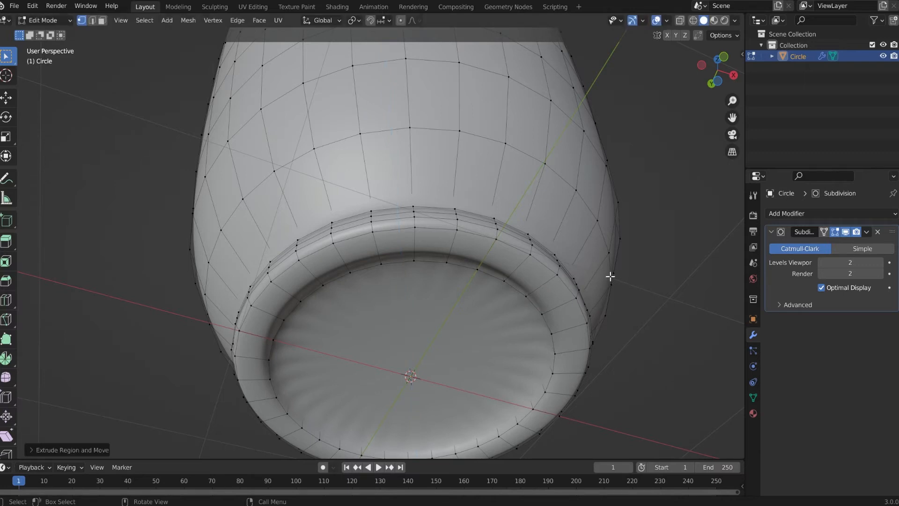
key(i)
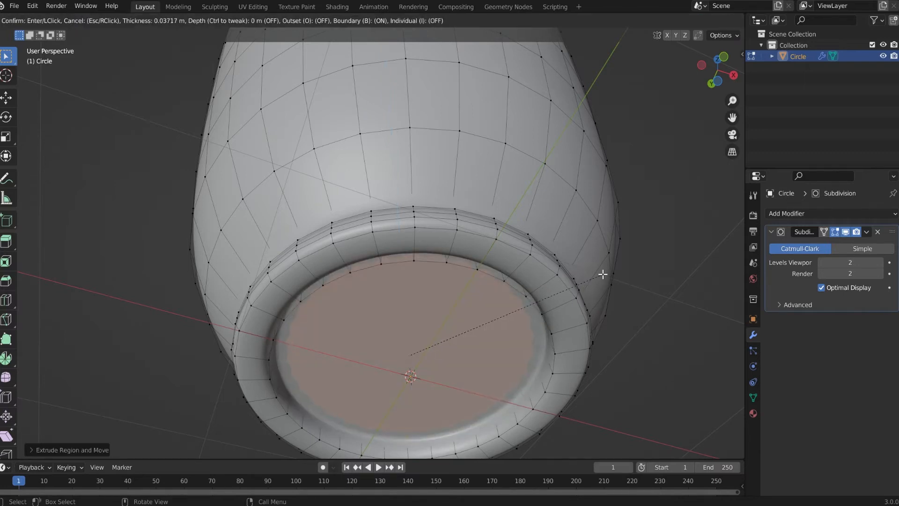
click(603, 274)
In Object Mode, add a Solidify modifier to the cup and set its thickness to -0.12 m
key(Tab)
middle_drag(650, 302, 508, 373)
middle_drag(372, 279, 487, 293)
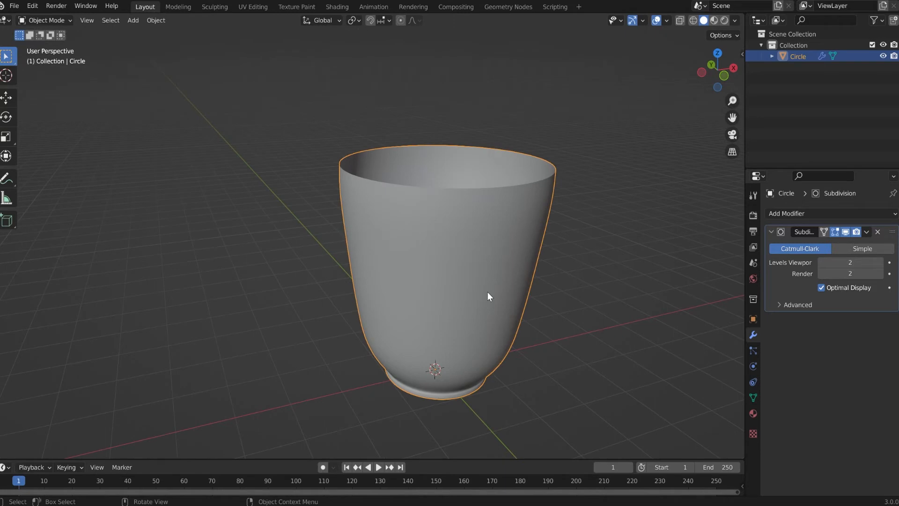
click(797, 213)
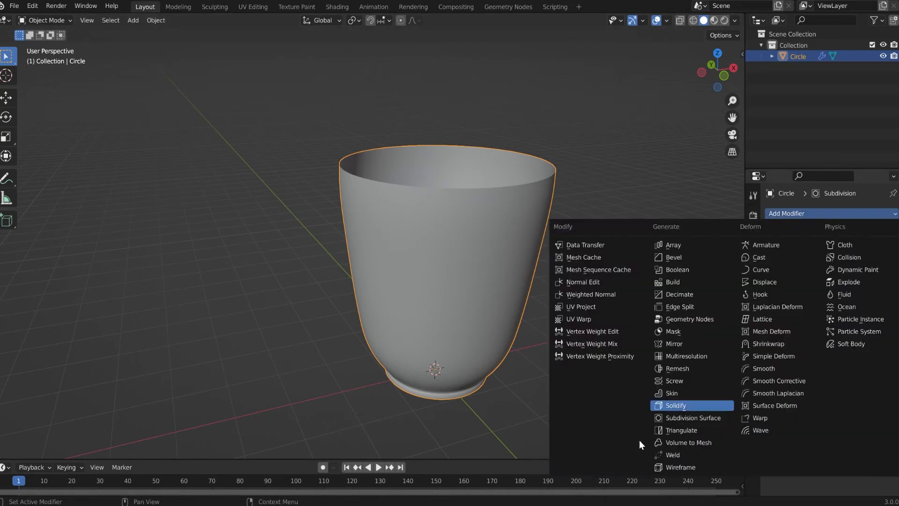
click(684, 405)
scroll(688, 403, up, 1)
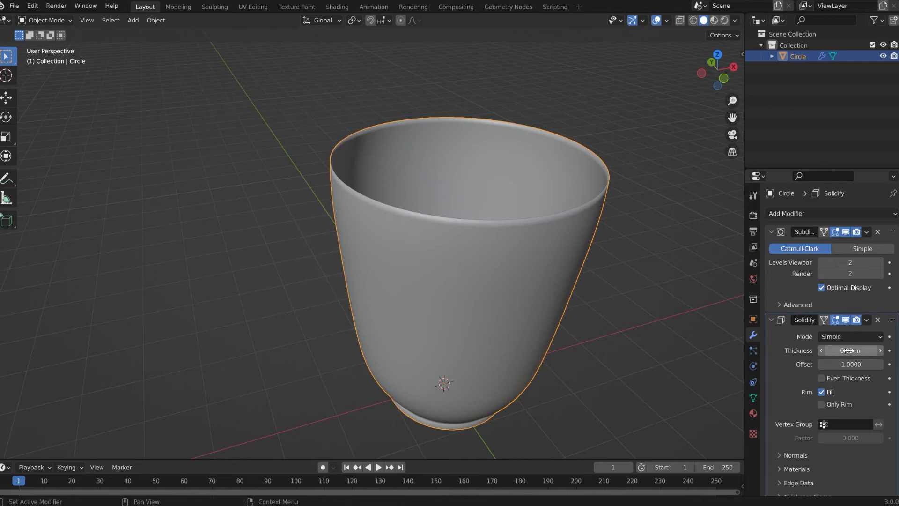
mouse_move(848, 350)
mouse_down()
mouse_move(815, 350)
mouse_move(839, 350)
mouse_move(830, 350)
mouse_up()
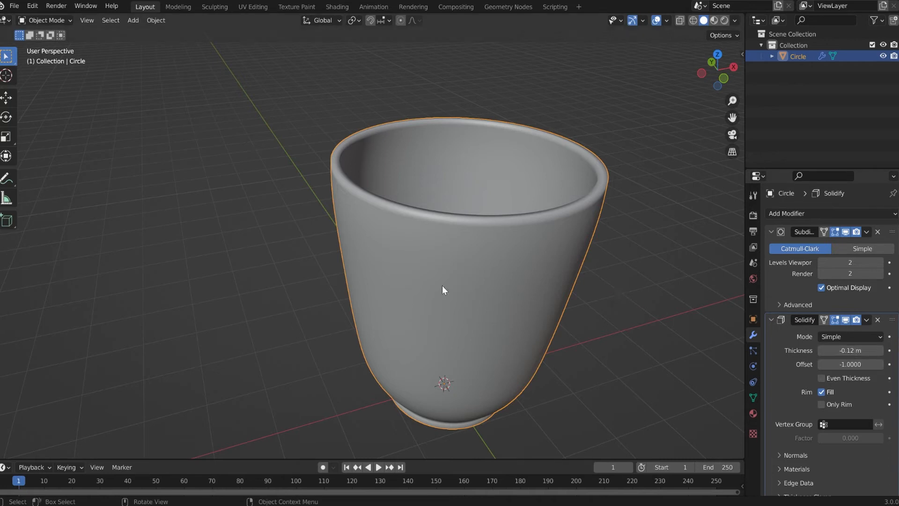
middle_drag(416, 303, 606, 323)
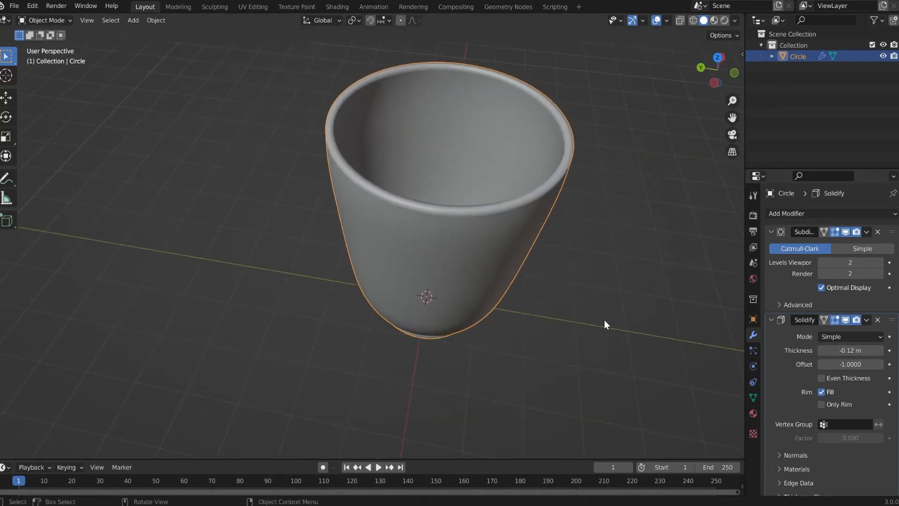
Enable Auto Smooth at 30° in the cup mesh's normals settings and return to Edit Mode
click(751, 397)
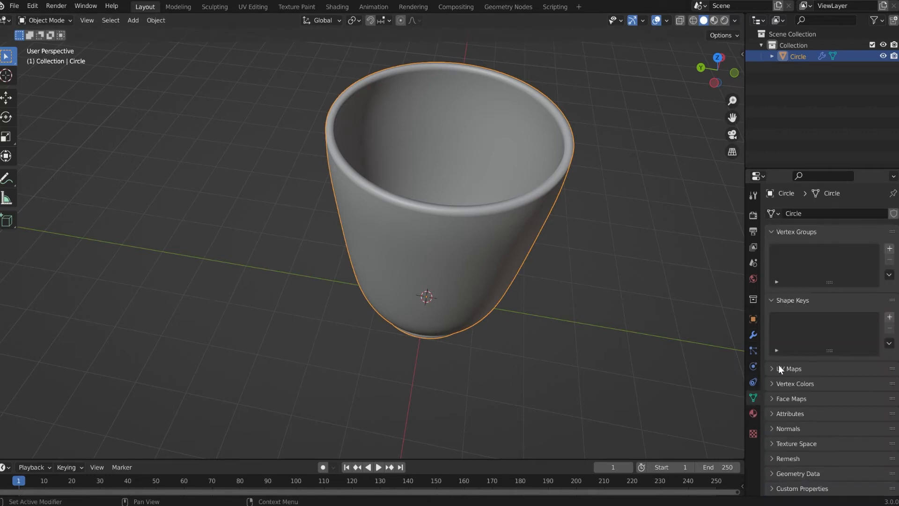
click(795, 430)
click(821, 445)
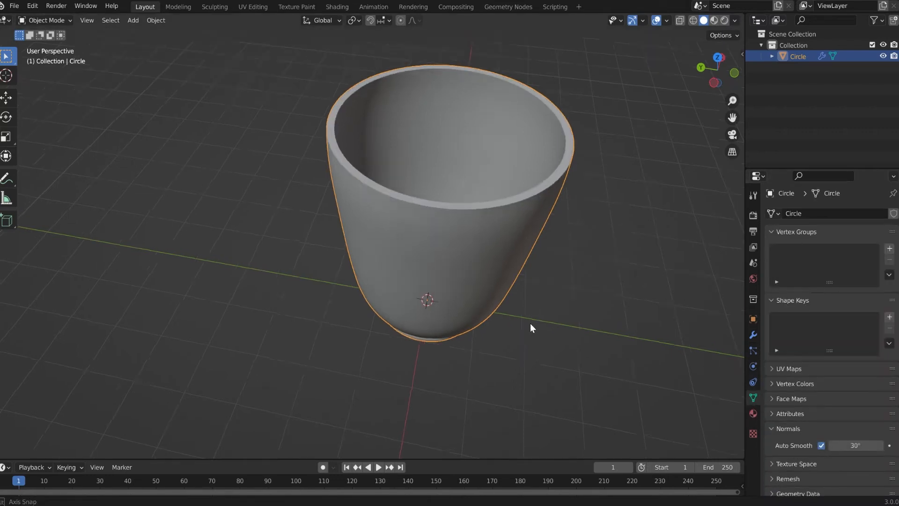
middle_drag(530, 323, 493, 159)
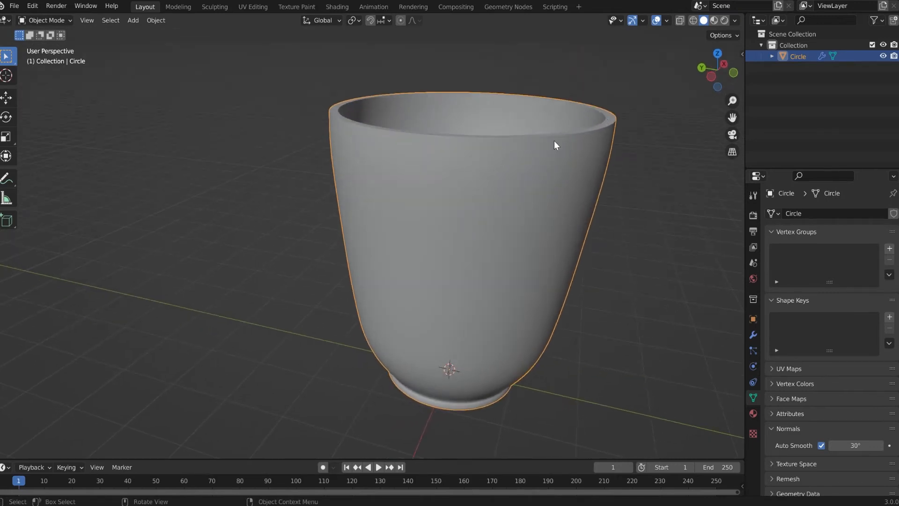
middle_drag(548, 199, 509, 180)
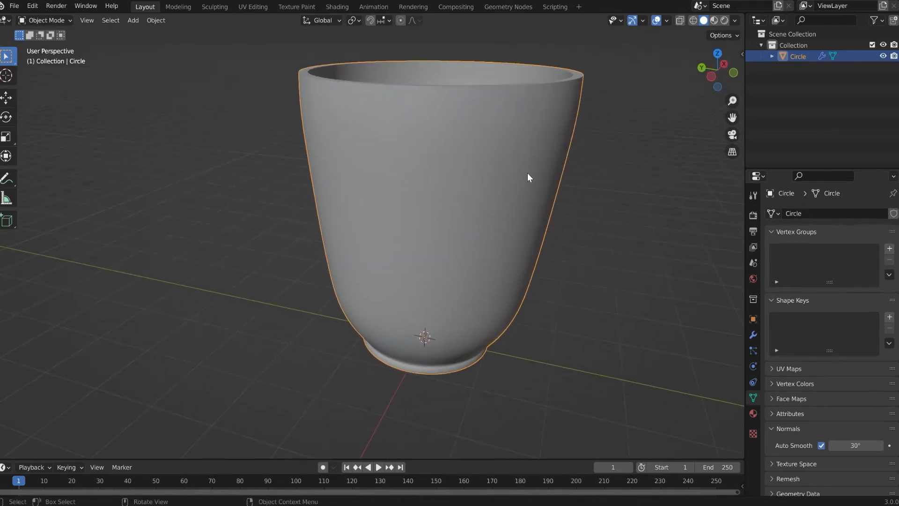
key(Tab)
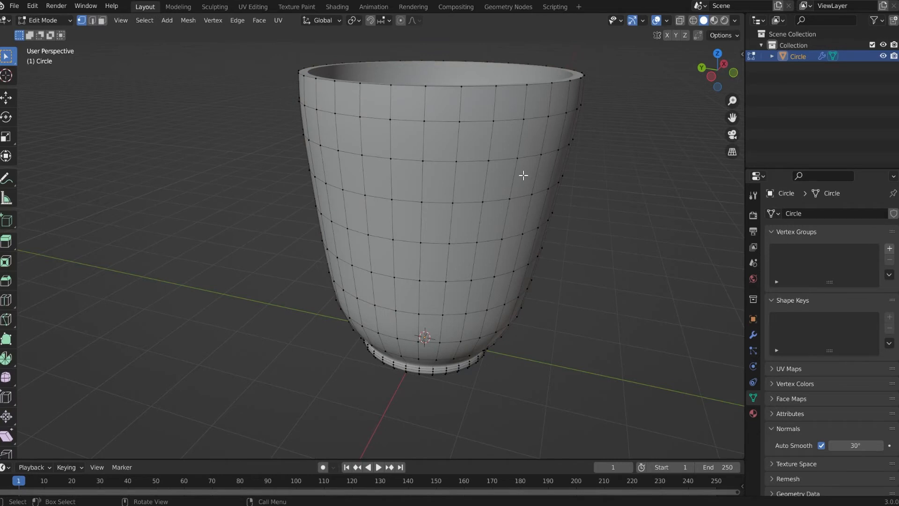
Select the entire cup mesh and rotate it slightly in top view to square an outer side to the X axis
key(a)
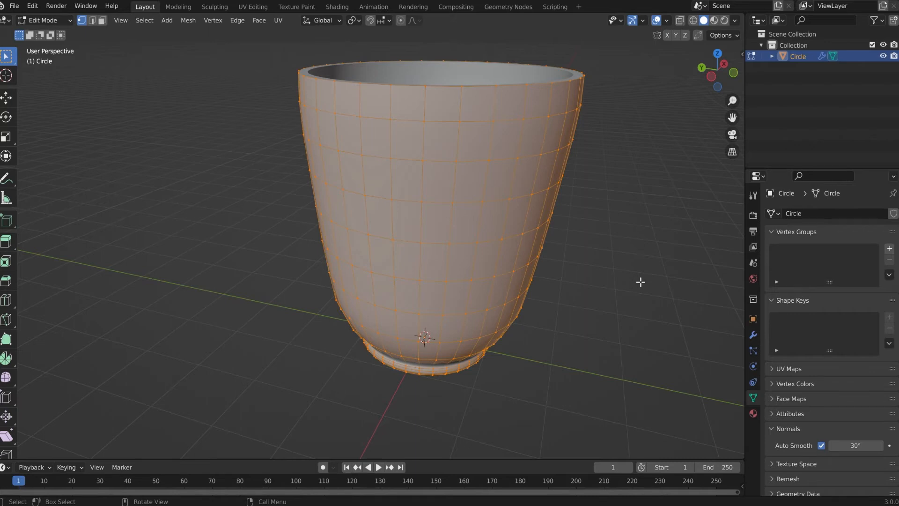
key(KP_7)
shift+middle_drag(640, 281, 467, 220)
scroll(361, 247, up, 3)
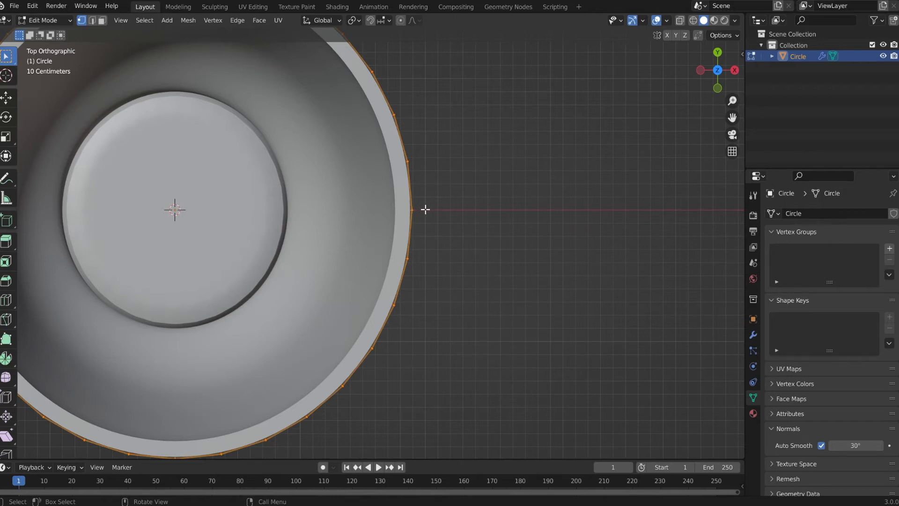
scroll(418, 147, up, 1)
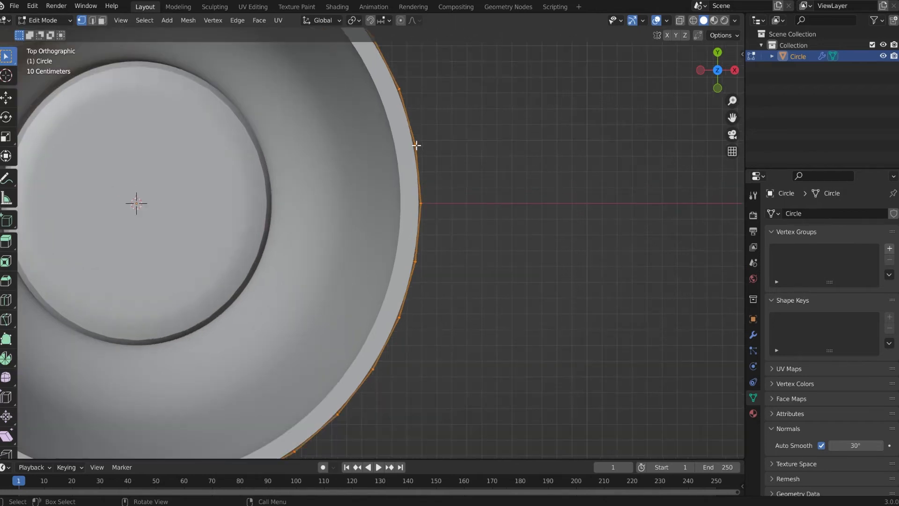
key(r)
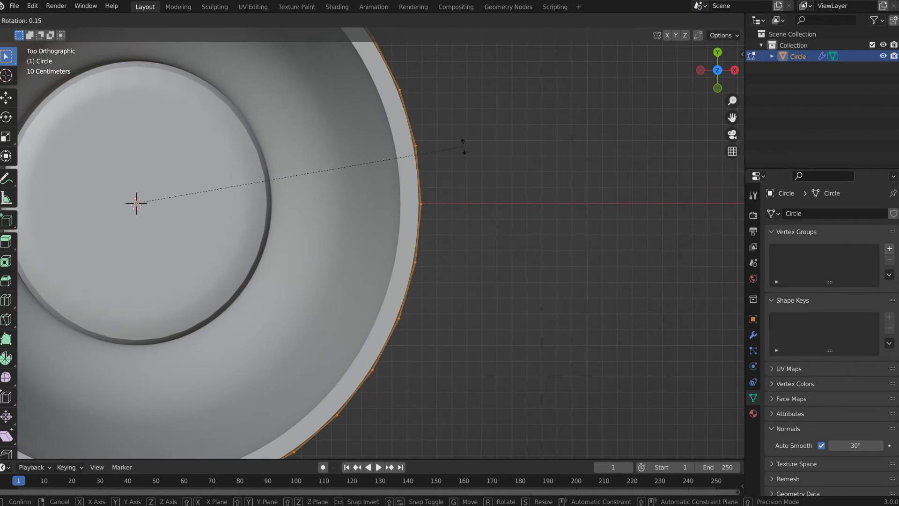
click(469, 176)
Compare the vertices on either side of the X axis and rotate the mesh about -0.19° around Z
scroll(456, 198, up, 4)
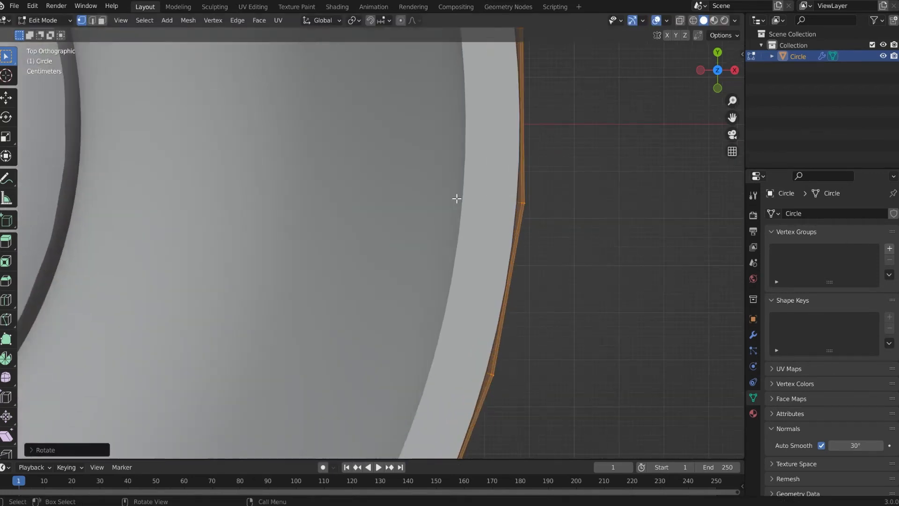
shift+middle_drag(463, 175, 351, 245)
scroll(393, 225, up, 3)
shift+middle_drag(415, 212, 360, 257)
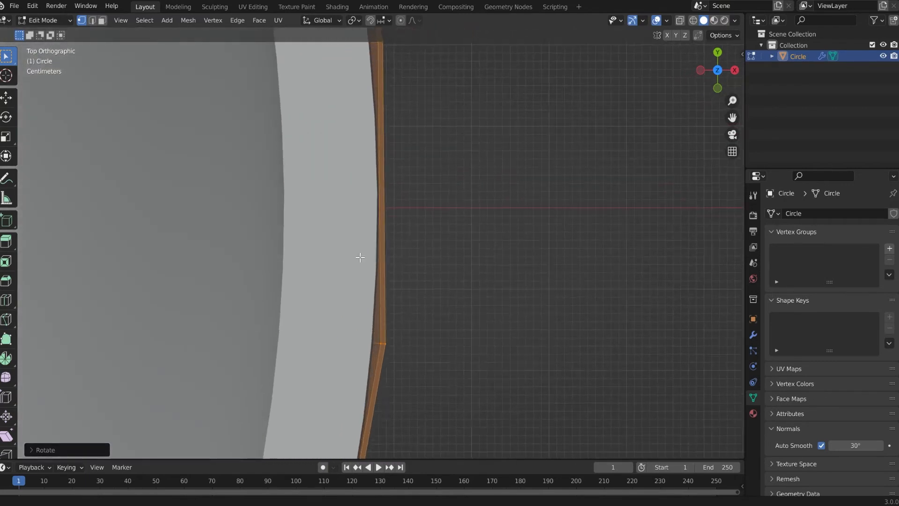
scroll(360, 257, down, 2)
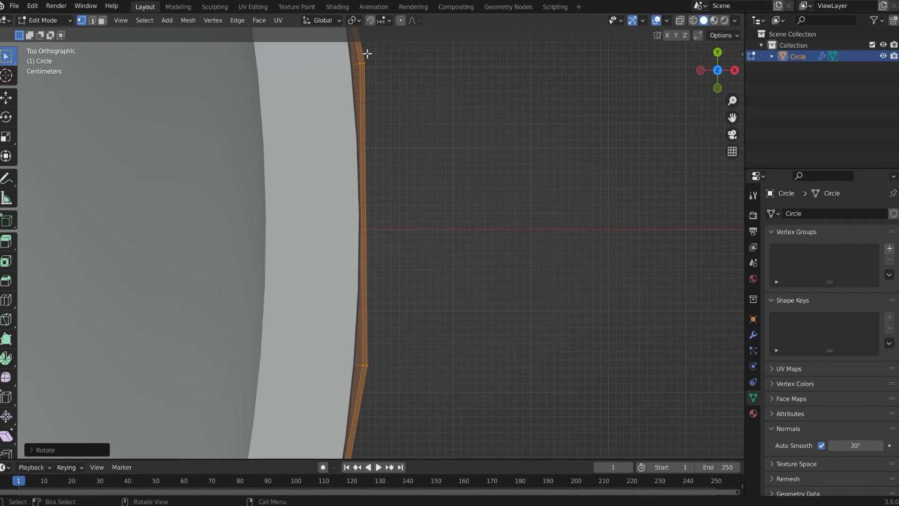
scroll(357, 52, up, 2)
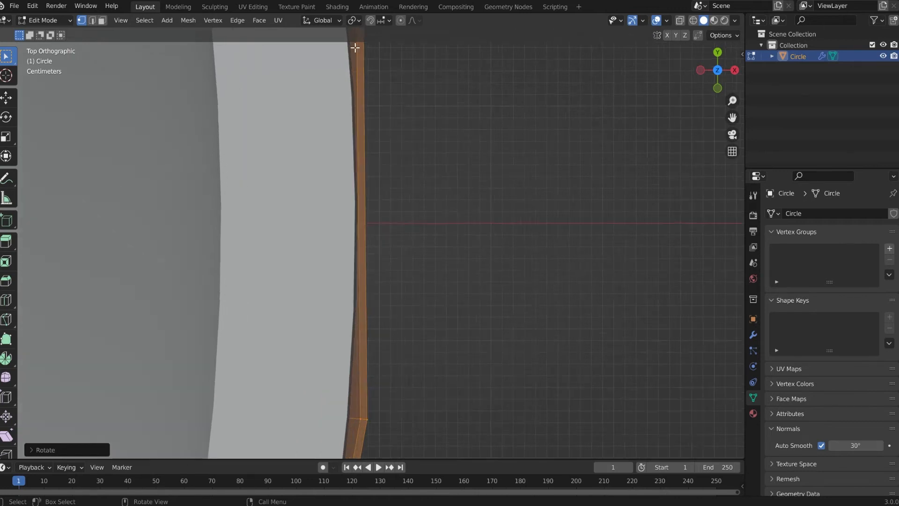
shift+middle_drag(395, 67, 373, 236)
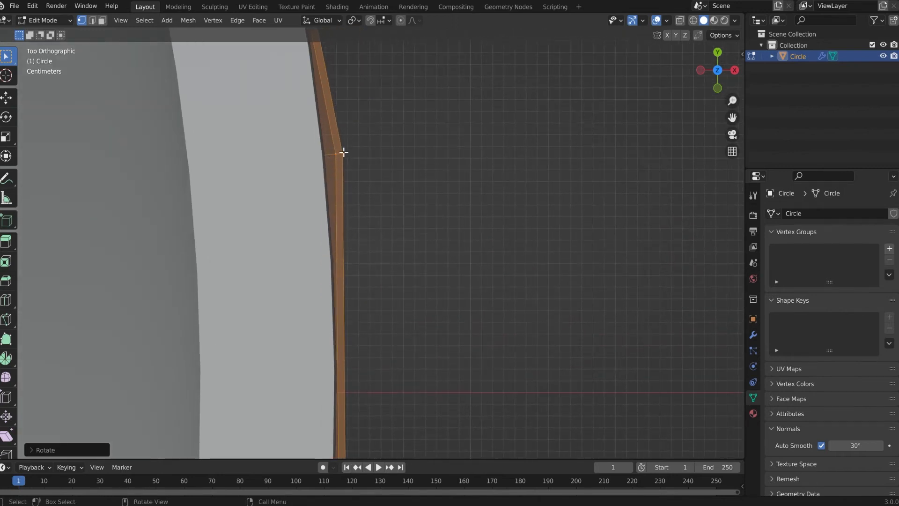
shift+middle_drag(411, 392, 411, 291)
mouse_move(395, 350)
shift+middle_down()
mouse_move(401, 269)
mouse_move(425, 169)
shift+middle_up()
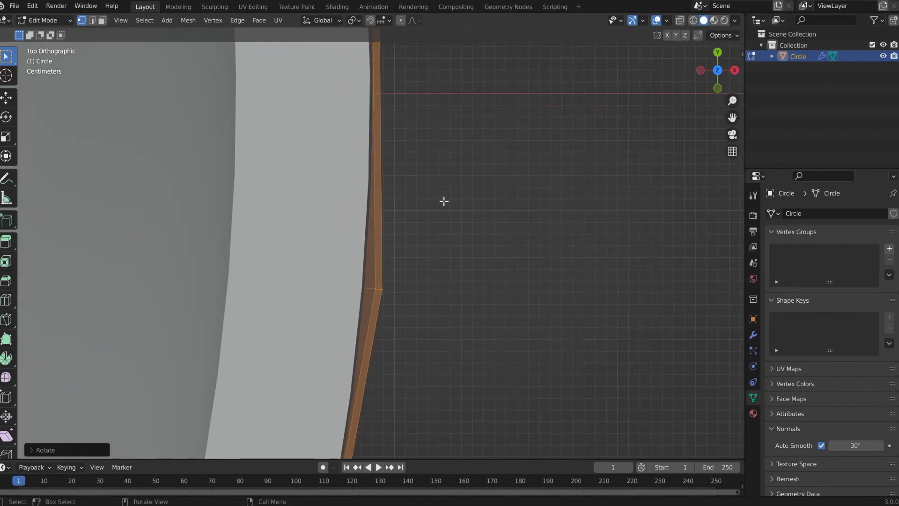
key(r)
key(z)
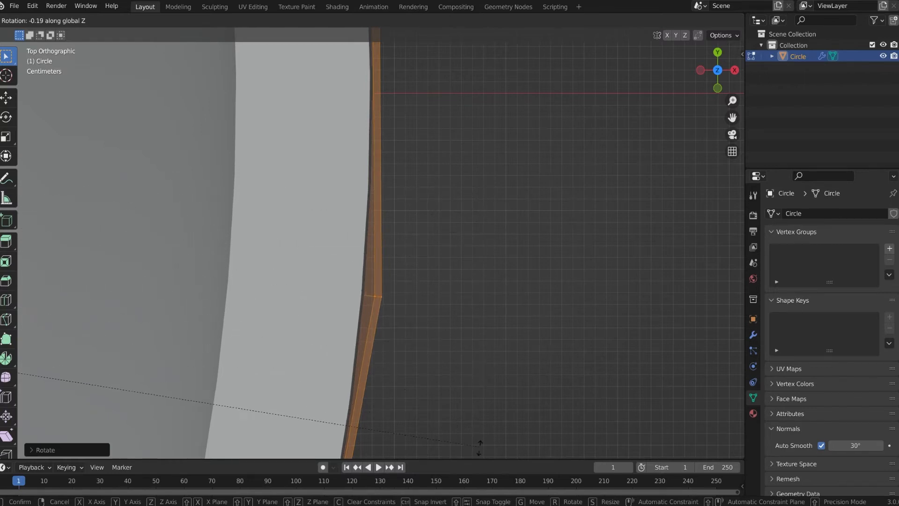
click(478, 24)
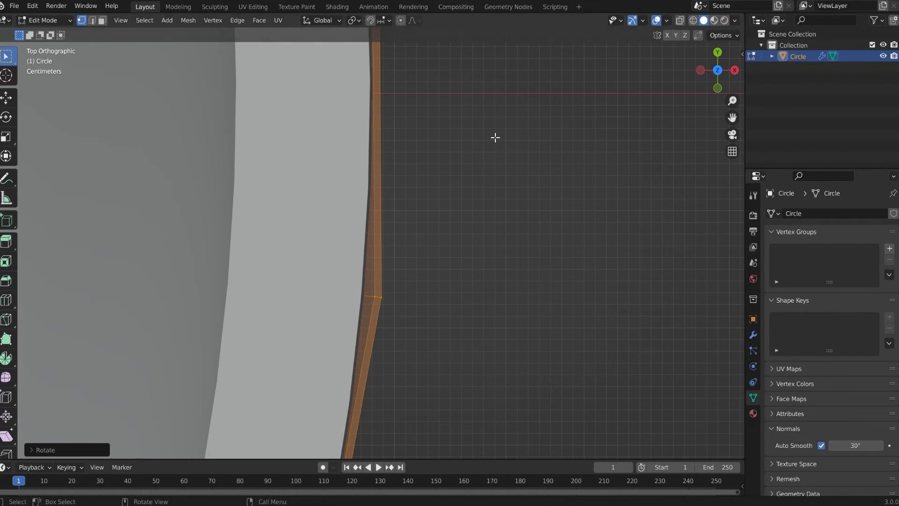
Rotate the mesh about another -0.30° around Z to straighten the outer edge crossing the X axis
key(r)
key(z)
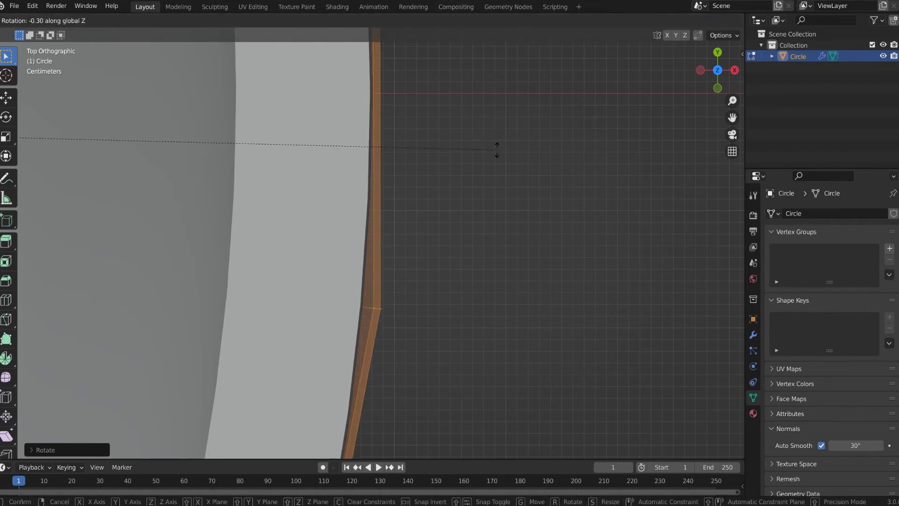
click(497, 150)
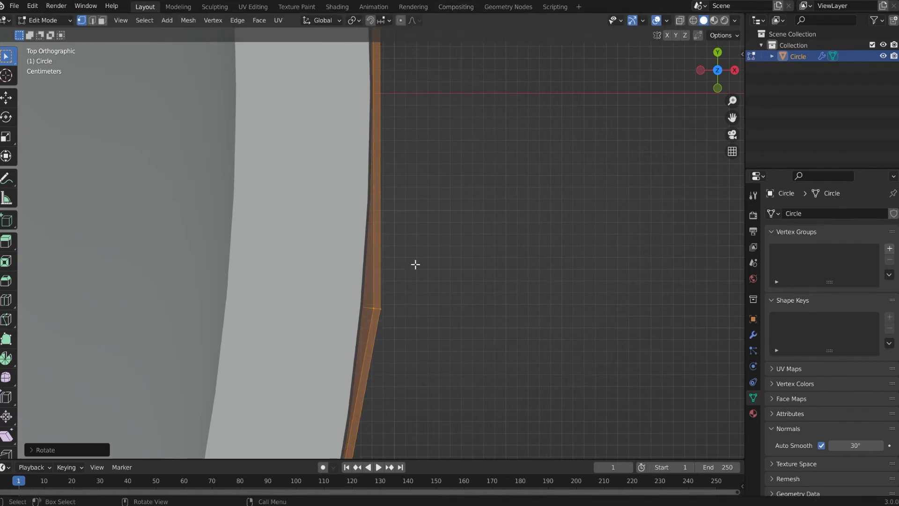
Fine-tune the mesh rotation around Z so the outer rim edge crossing the X axis runs parallel to the Y axis
scroll(381, 307, up, 4)
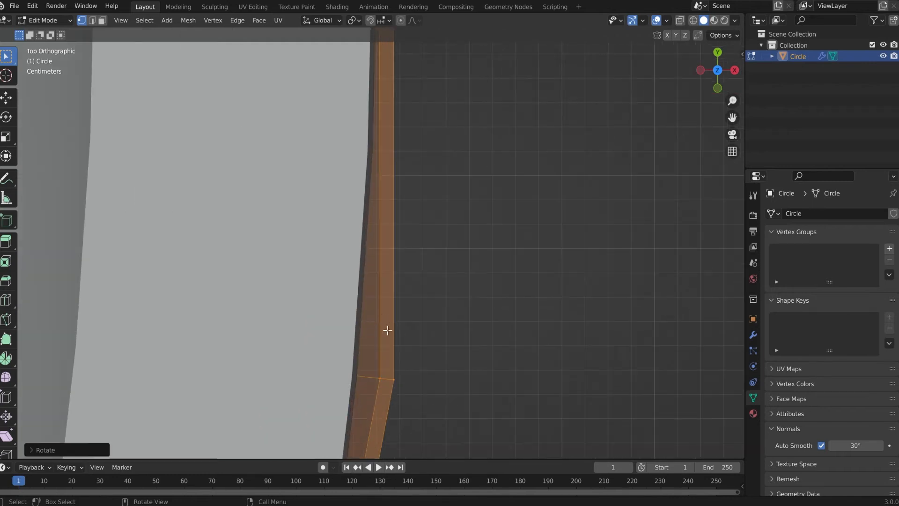
shift+middle_drag(360, 307, 330, 223)
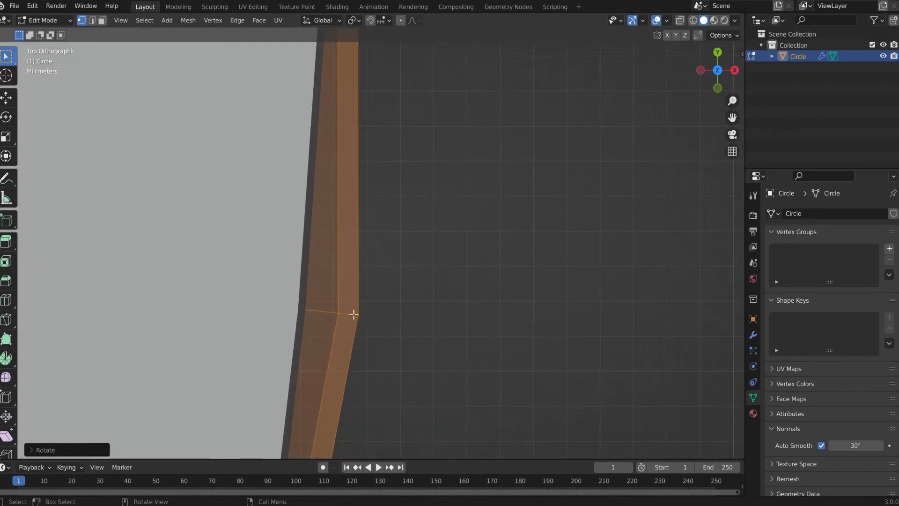
scroll(353, 314, down, 4)
shift+middle_drag(377, 273, 377, 119)
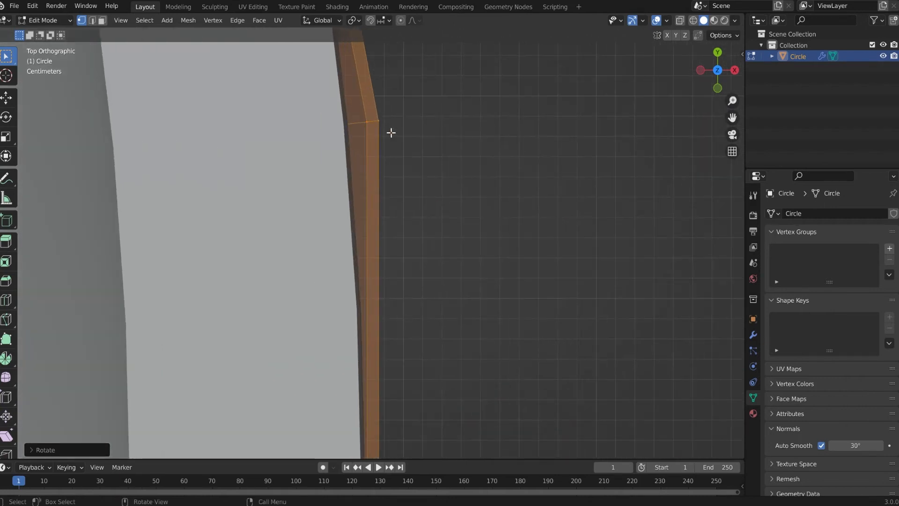
key(r)
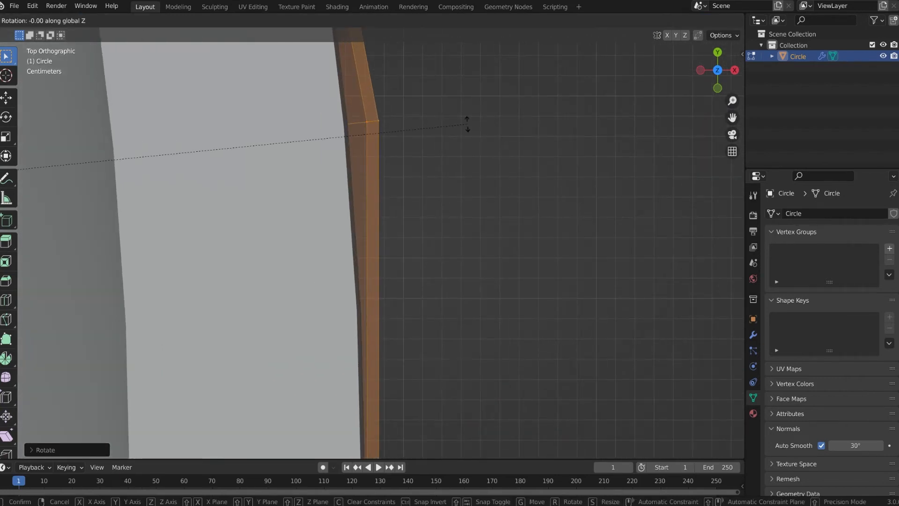
click(468, 133)
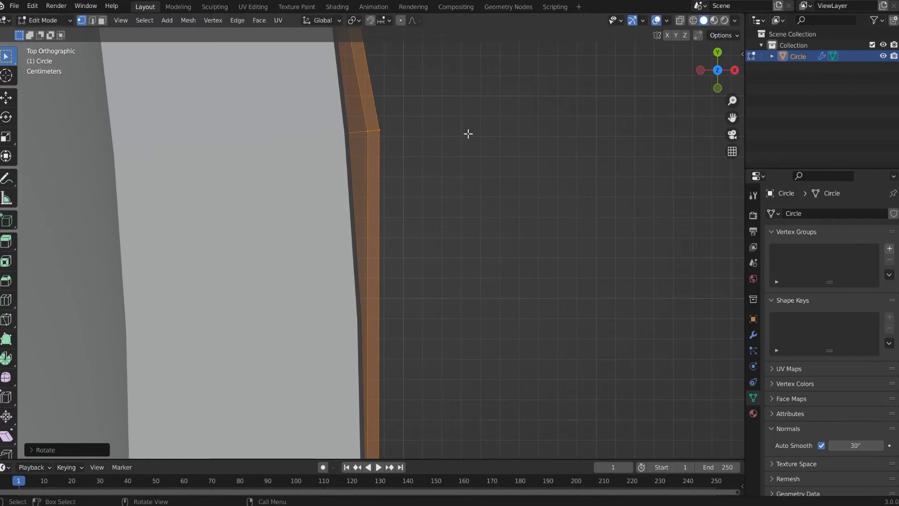
scroll(429, 312, down, 5)
shift+middle_drag(423, 289, 423, 232)
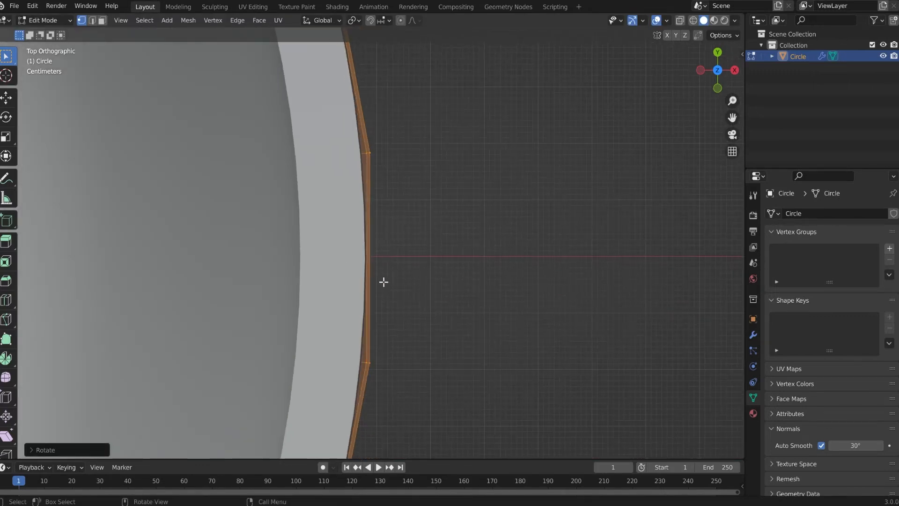
scroll(371, 342, up, 4)
scroll(382, 336, down, 6)
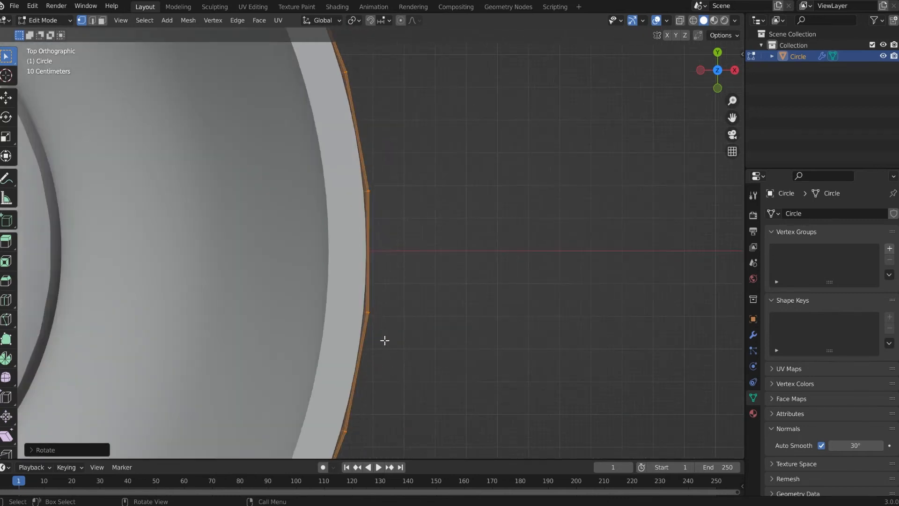
In right orthographic view, select the central face halfway up the cup's wall and snap the 3D cursor to it
middle_drag(384, 340, 338, 281)
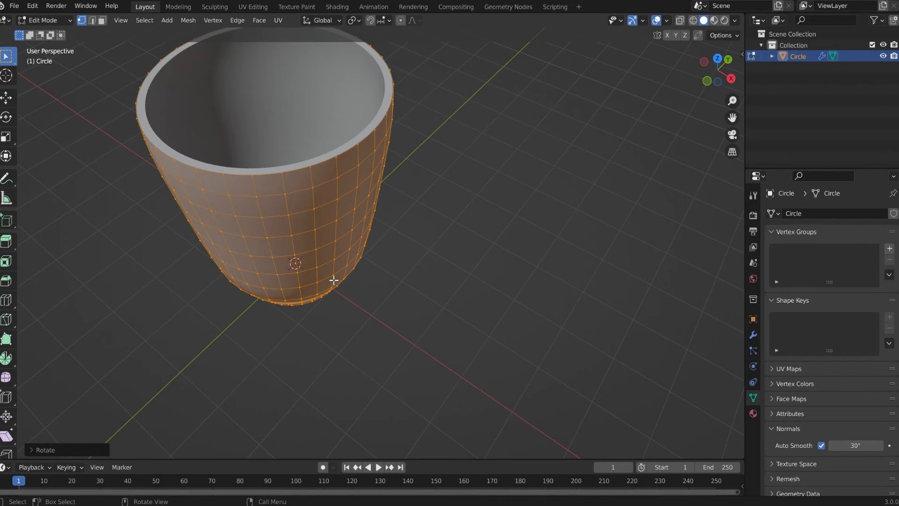
key(KP_3)
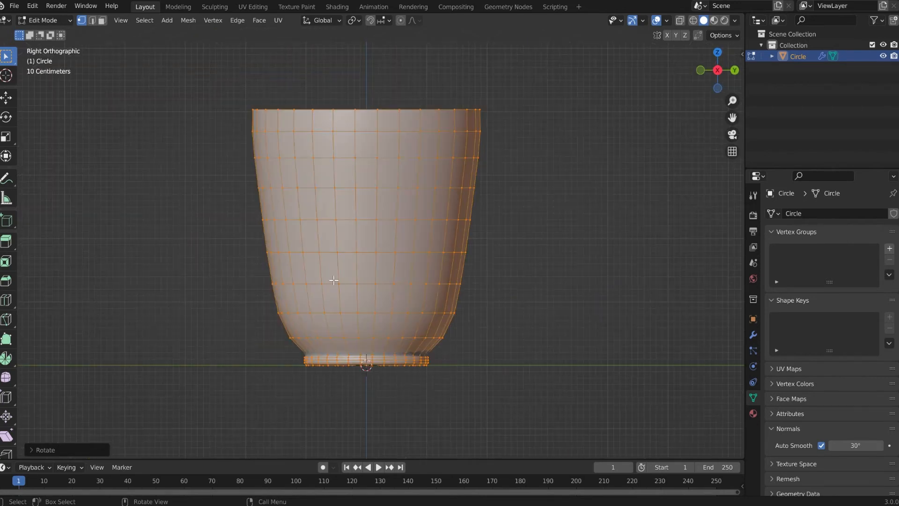
click(578, 152)
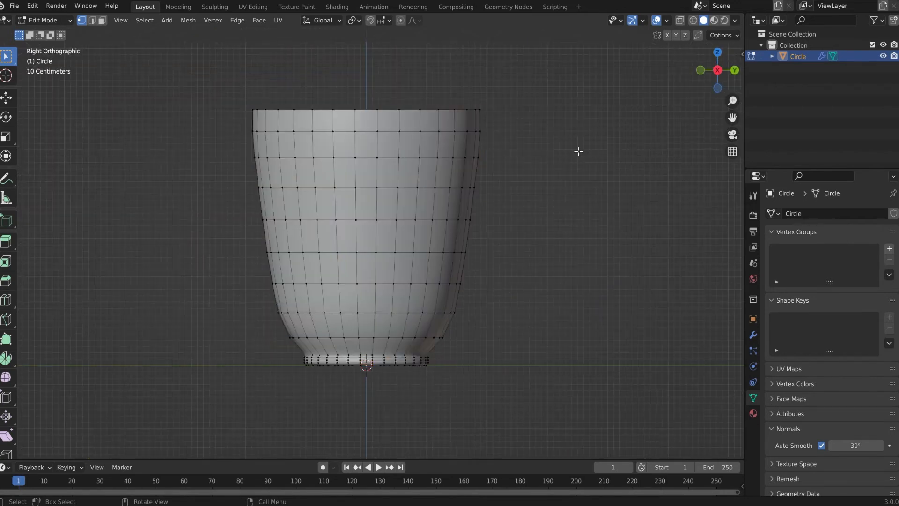
key(3)
click(367, 233)
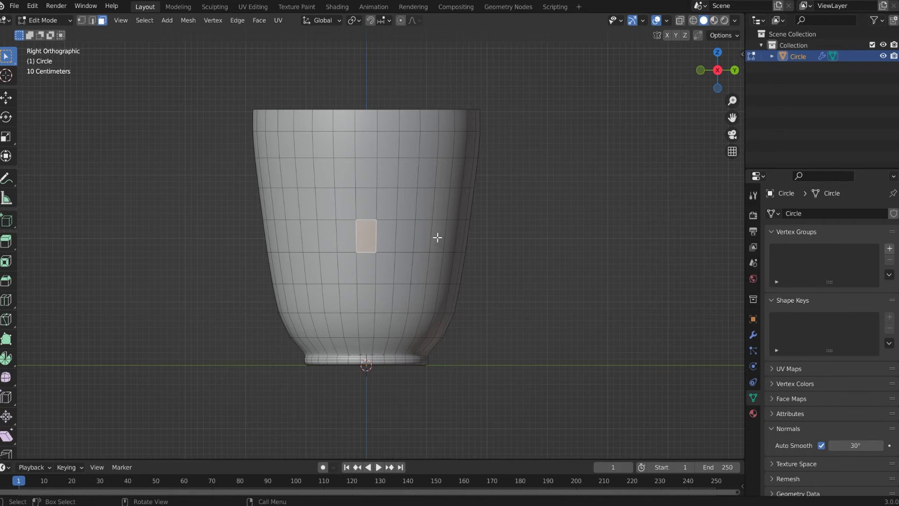
key(shift+s)
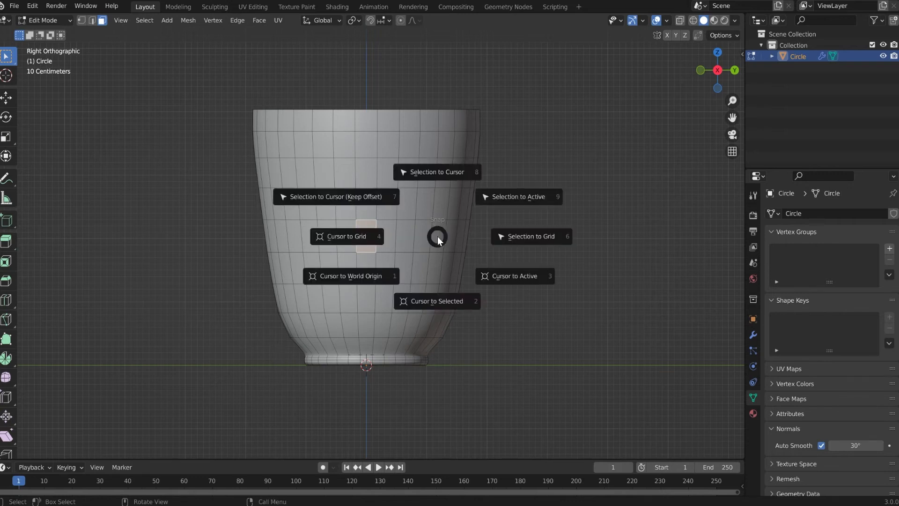
click(442, 296)
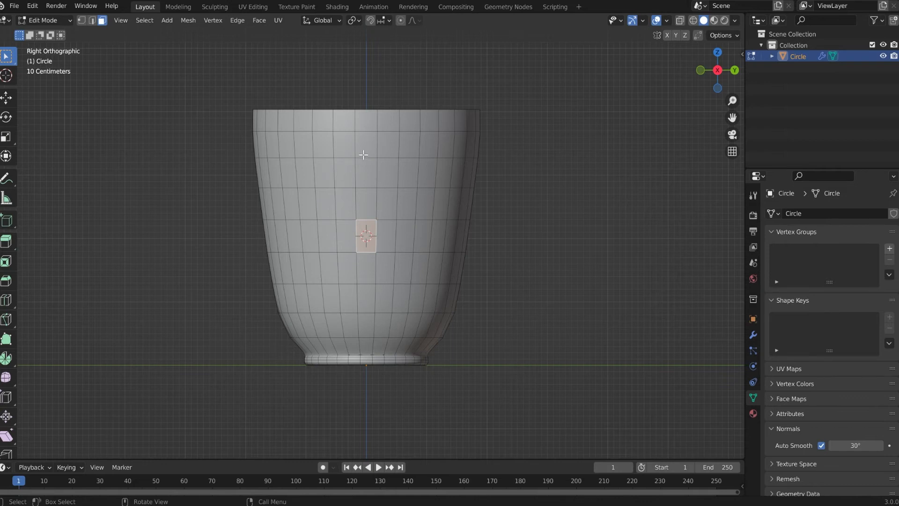
Select two adjacent central faces in the second row below the rim and Spin them around Y in 12 steps to form a handle
click(343, 144)
shift+click(366, 144)
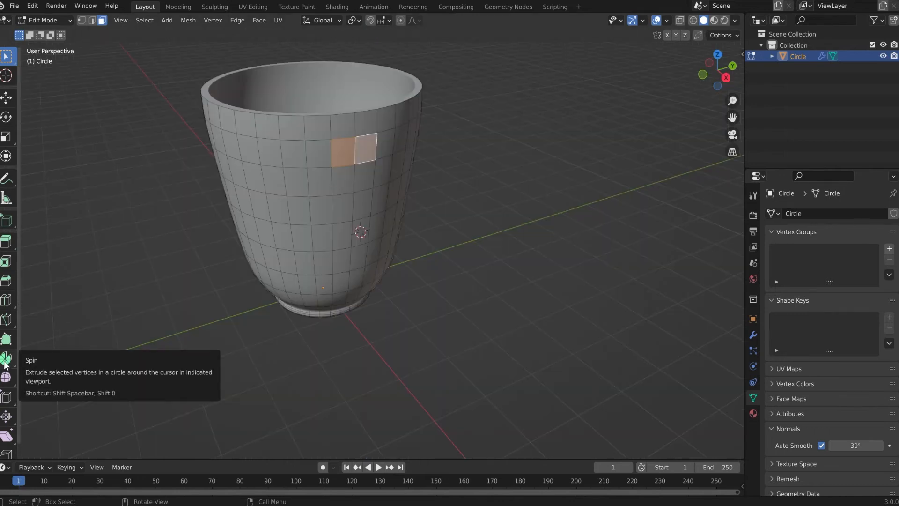
click(5, 361)
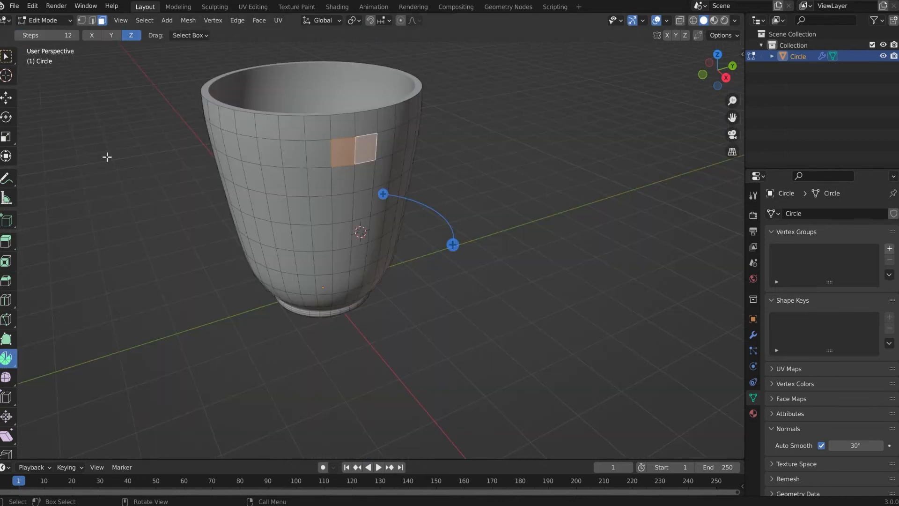
click(111, 35)
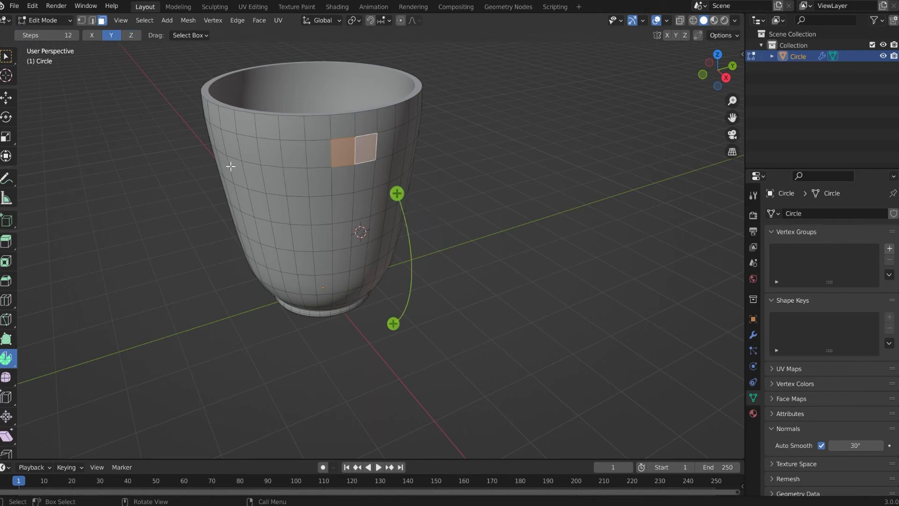
middle_drag(312, 169, 431, 161)
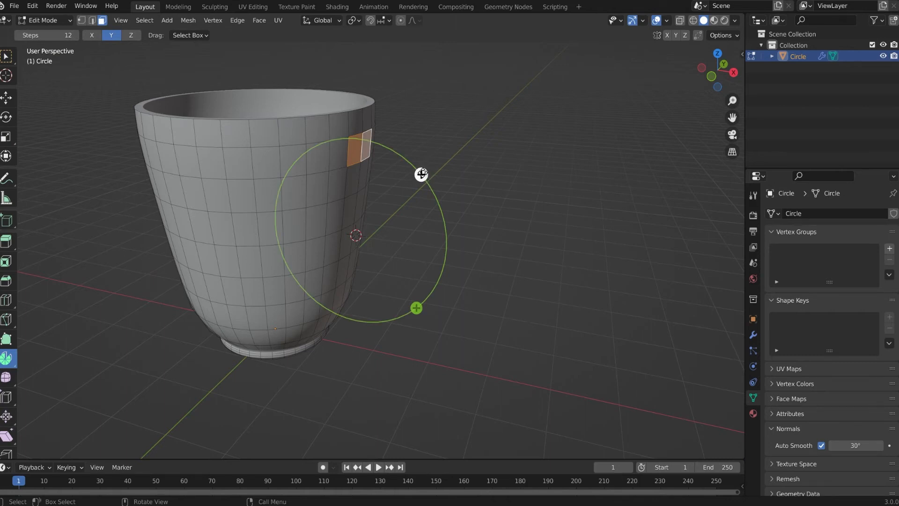
drag(420, 174, 228, 333)
Select the two faces at the handle's lower end and the two facing cup wall faces, and join them with Bridge Edge Loops
middle_drag(300, 338, 345, 238)
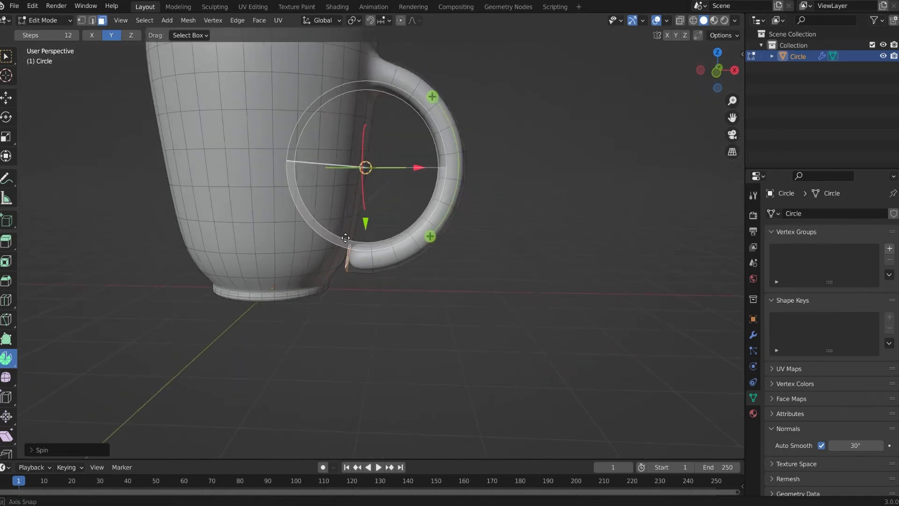
scroll(319, 285, up, 6)
middle_drag(248, 306, 296, 120)
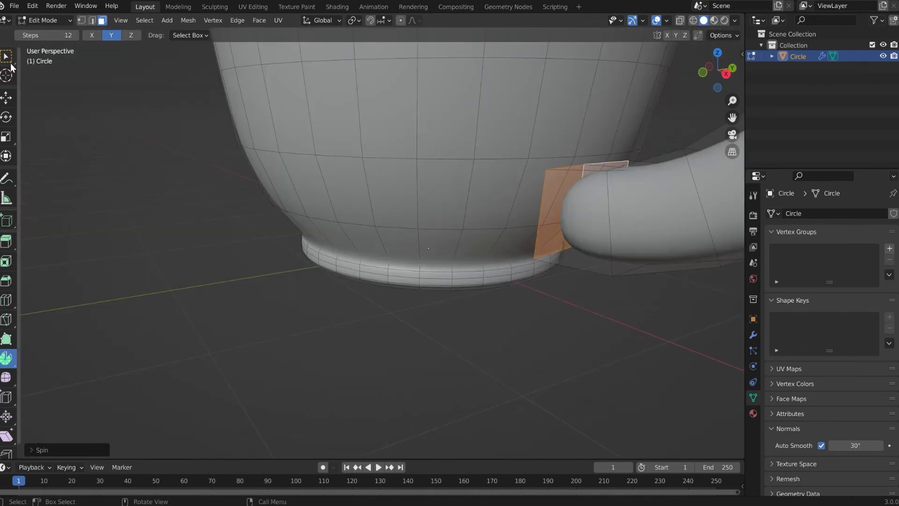
click(7, 58)
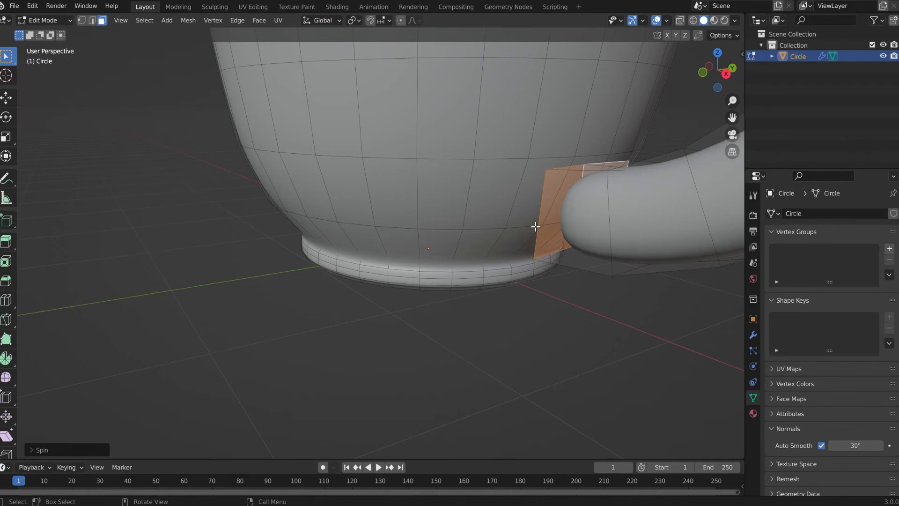
middle_drag(535, 226, 555, 204)
shift+click(530, 186)
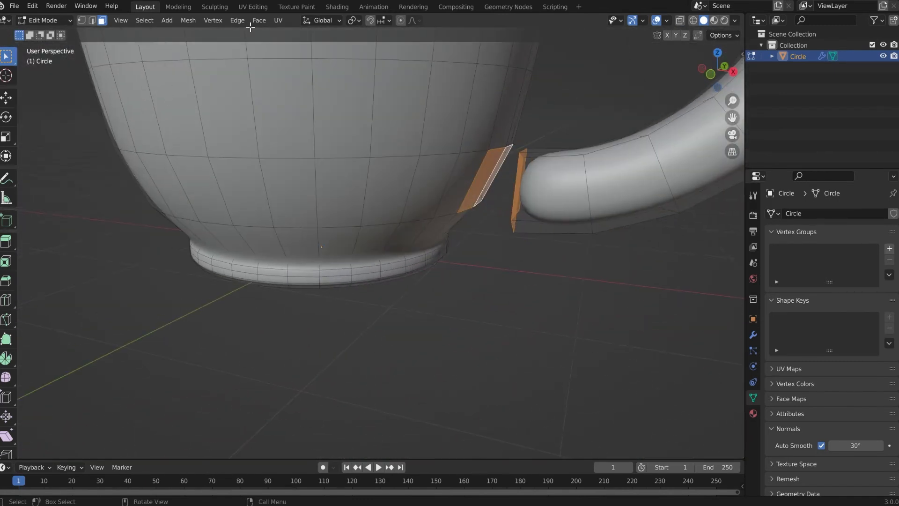
click(237, 20)
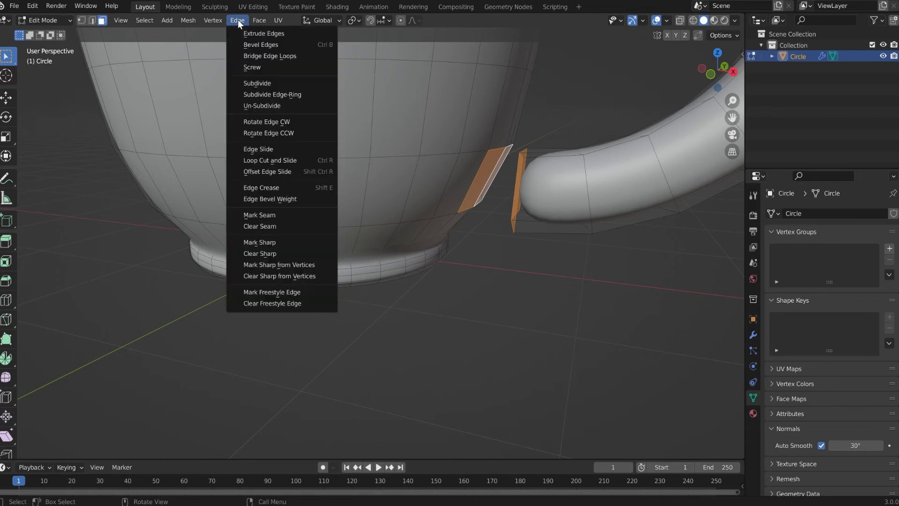
click(242, 56)
middle_drag(557, 207, 519, 237)
middle_drag(493, 170, 503, 221)
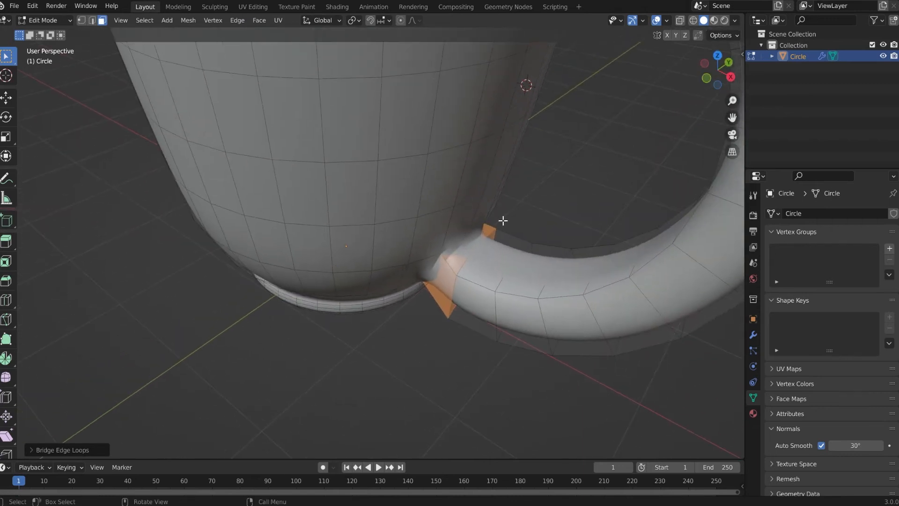
Switch to vertex selection and turn off the Subdivision modifier's viewport display
scroll(504, 216, down, 2)
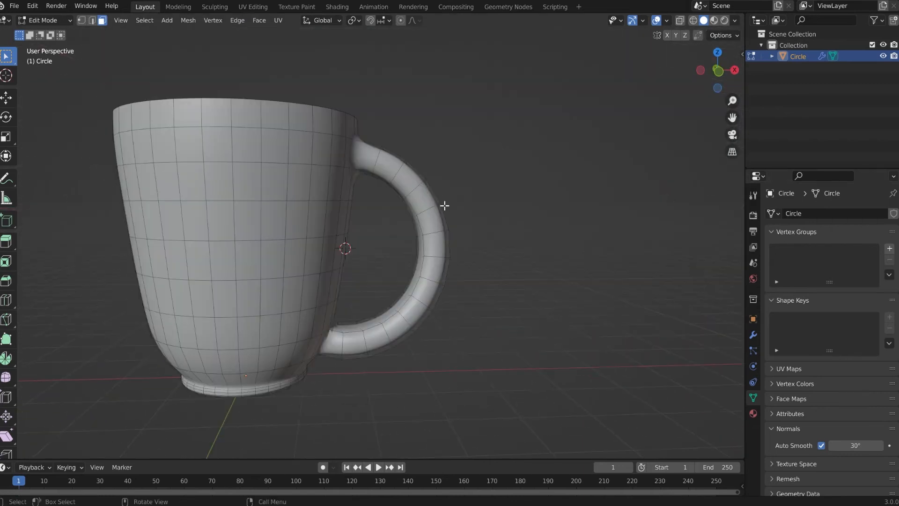
scroll(395, 211, down, 1)
middle_drag(395, 211, 365, 209)
scroll(388, 206, up, 3)
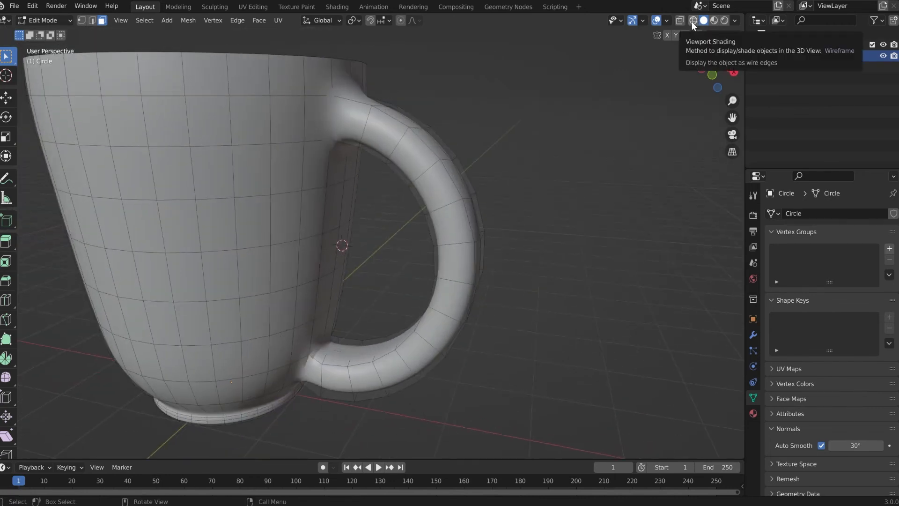
key(1)
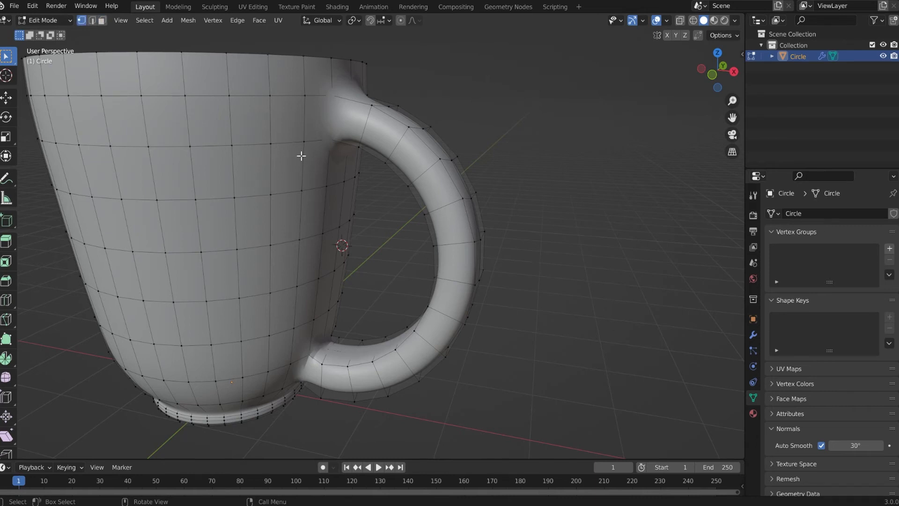
click(752, 334)
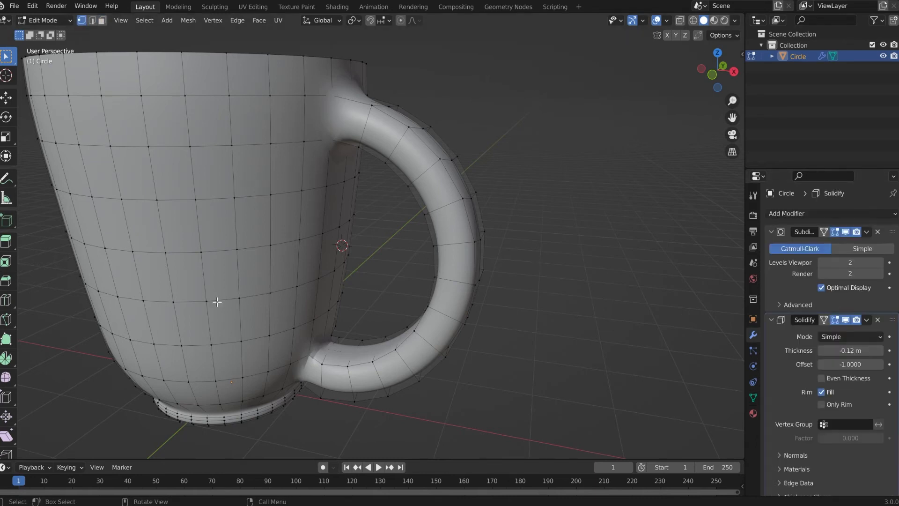
click(846, 231)
Select all the edge loops running along the handle, covering its outer face, both sides and the inner face
middle_drag(515, 225, 342, 131)
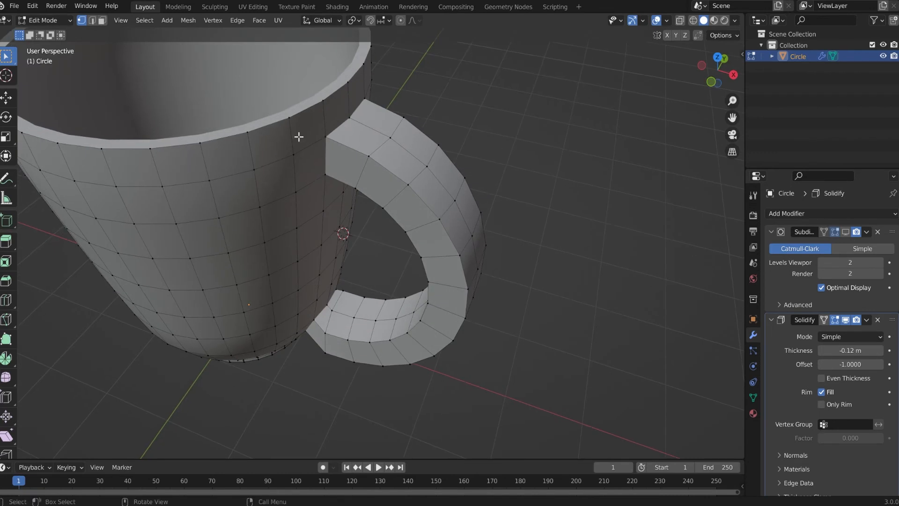
middle_drag(331, 143, 372, 176)
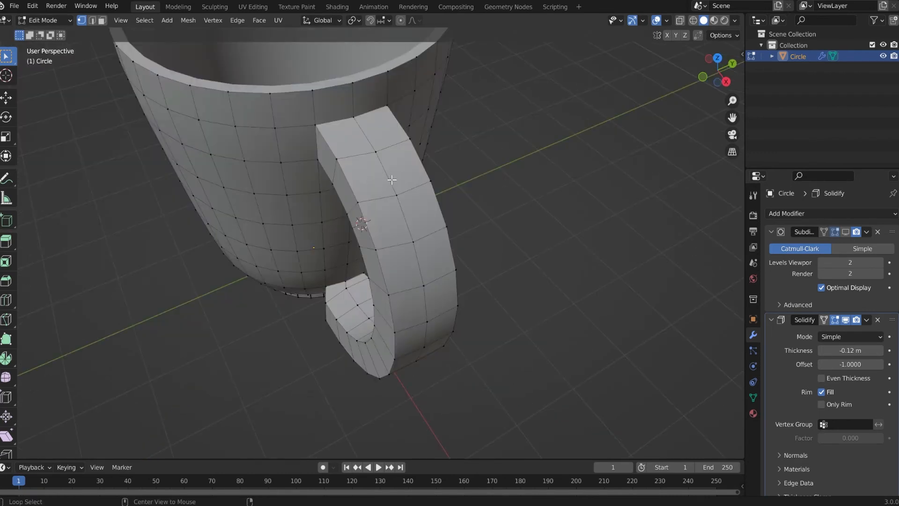
alt+click(392, 179)
alt+shift+click(421, 168)
alt+shift+click(352, 187)
alt+shift+click(342, 207)
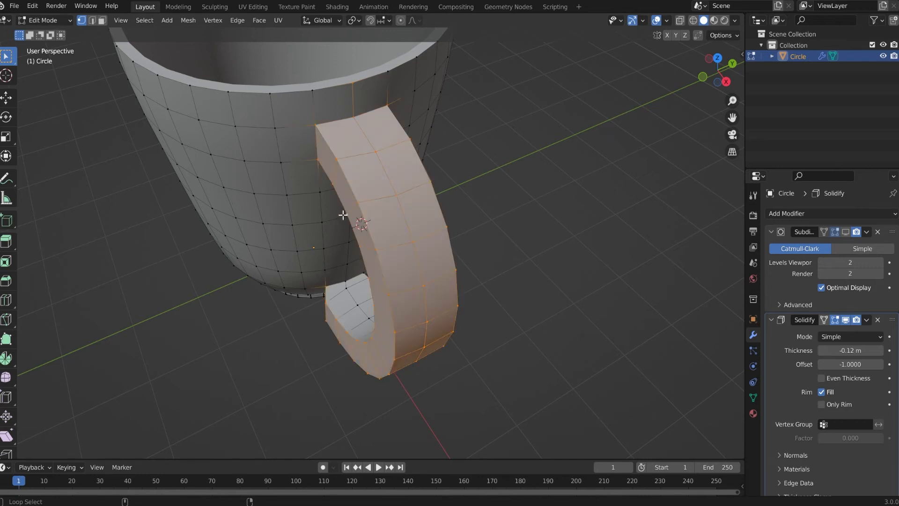
alt+shift+click(350, 299)
middle_drag(352, 296, 346, 288)
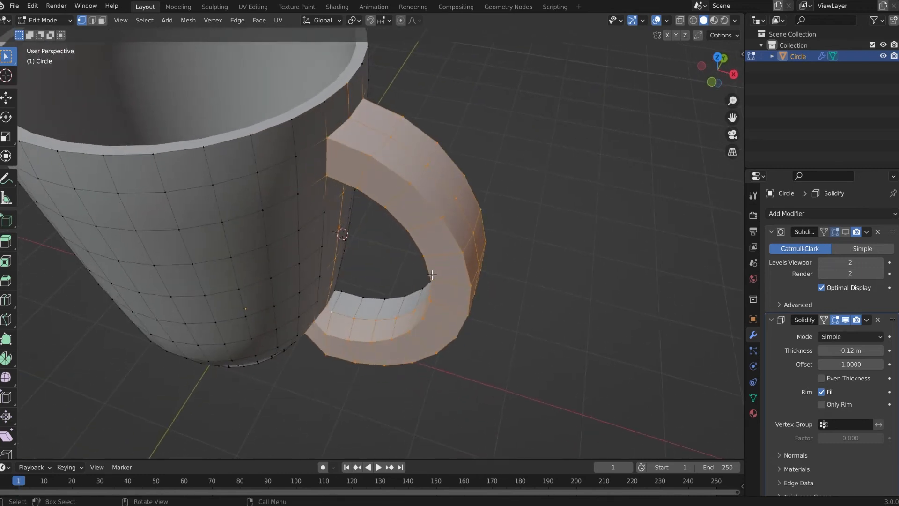
middle_drag(400, 298, 426, 231)
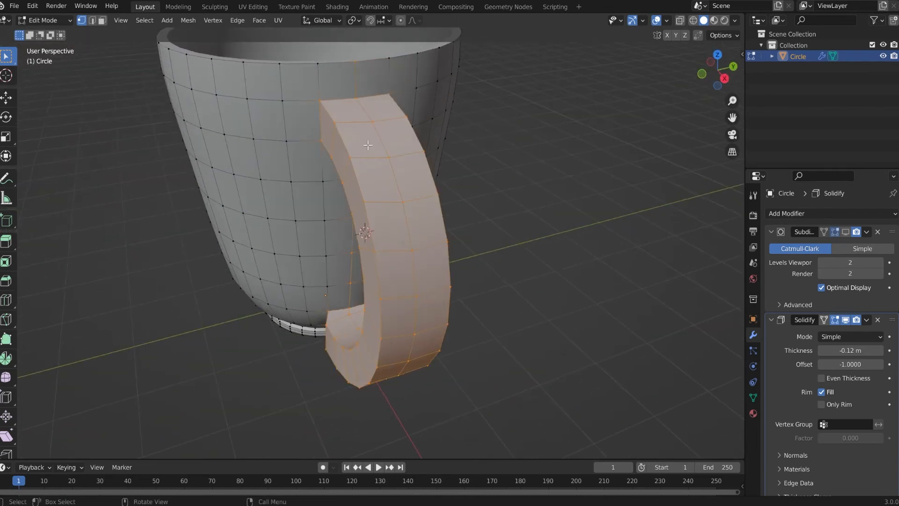
Examine the selected loops around the handle, its lower junction with the wall and the cup's foot, including from underneath
shift+middle_drag(368, 145, 364, 149)
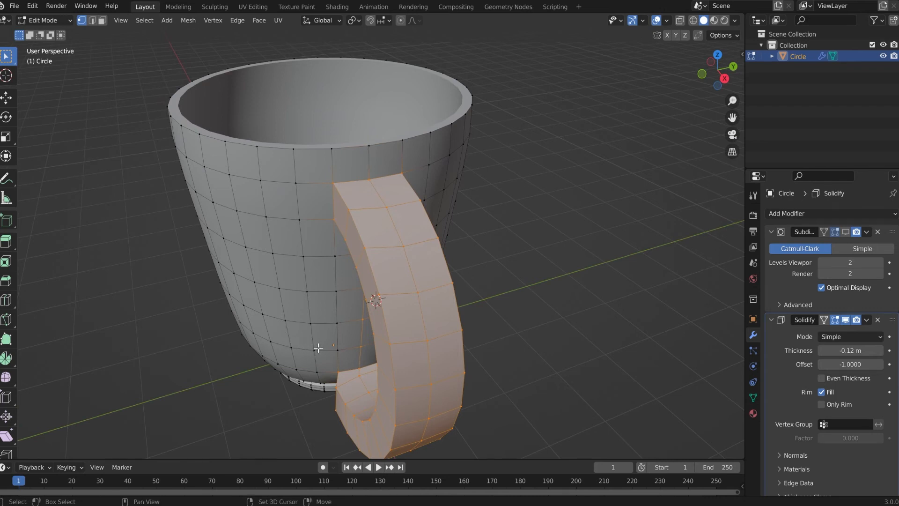
shift+middle_drag(310, 347, 265, 205)
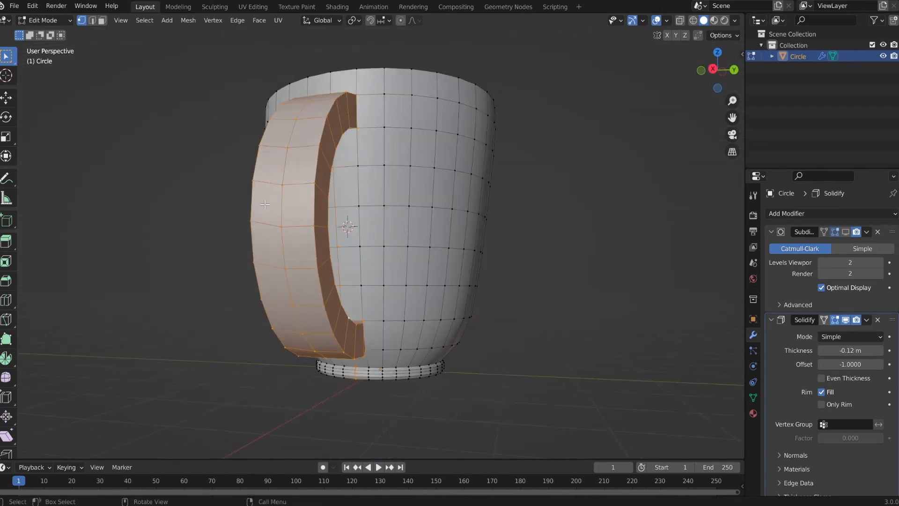
scroll(217, 285, up, 6)
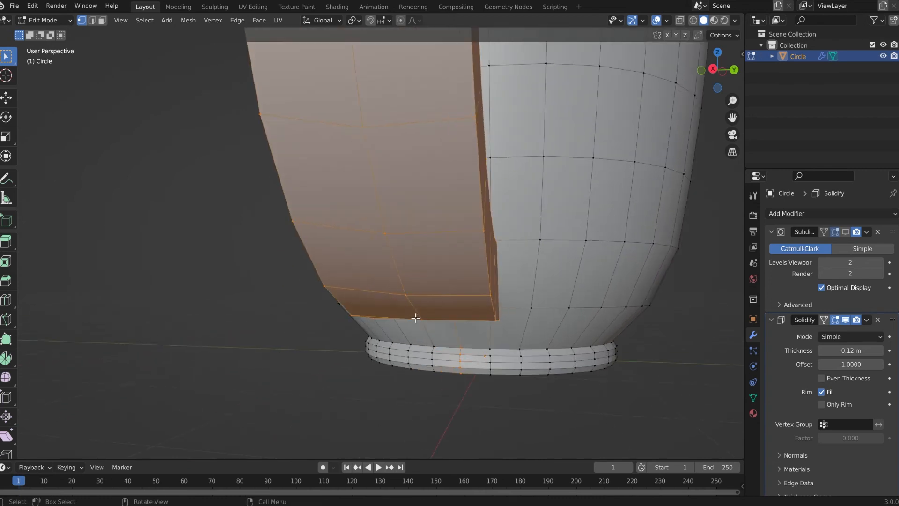
scroll(367, 267, up, 5)
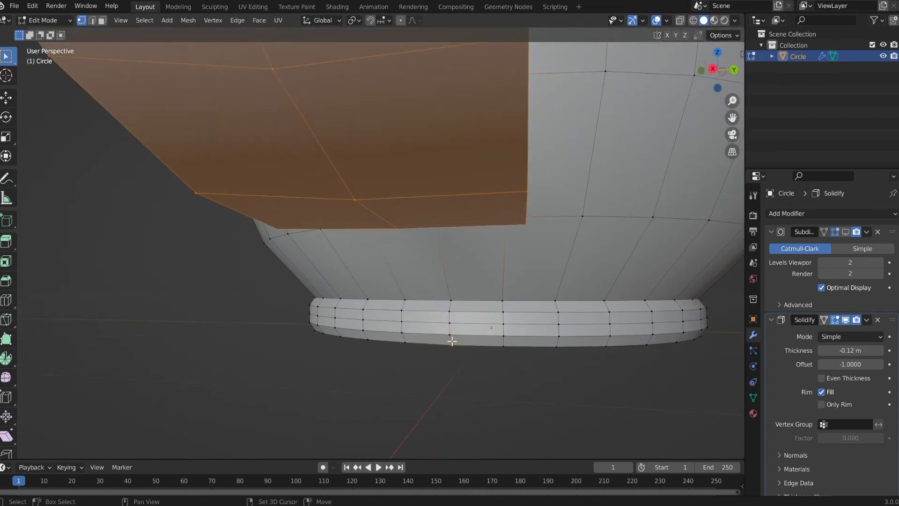
middle_drag(420, 328, 427, 299)
scroll(429, 309, down, 7)
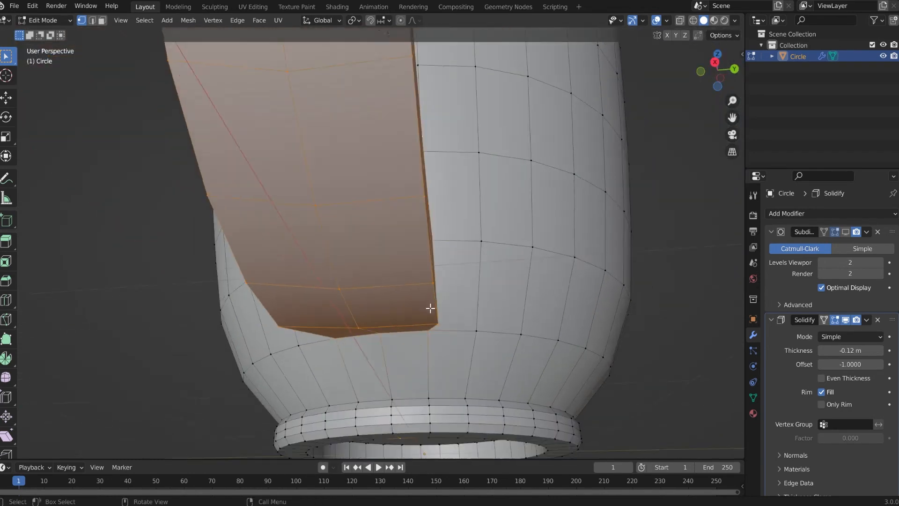
middle_drag(402, 339, 495, 276)
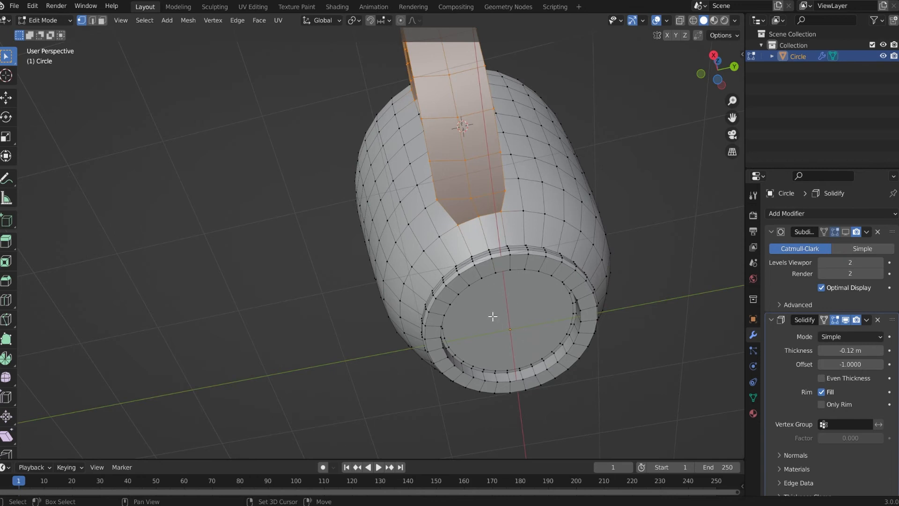
middle_drag(493, 316, 429, 265)
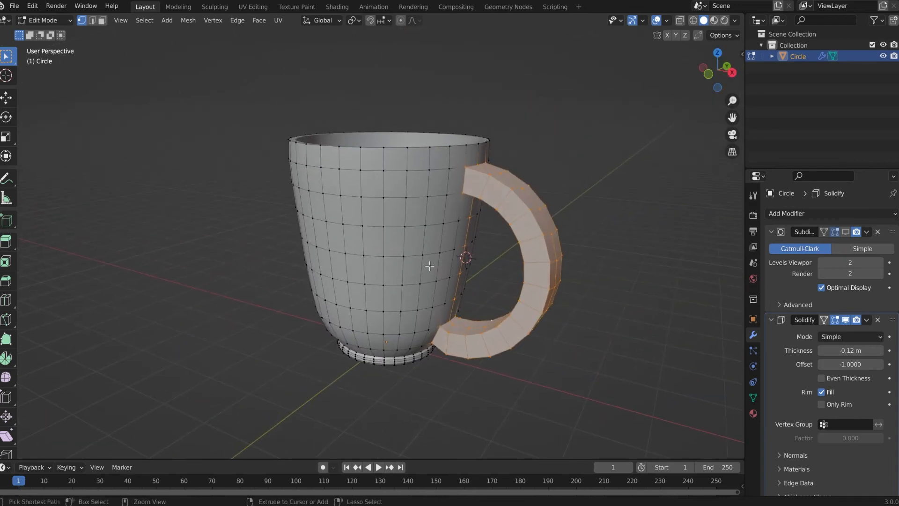
Invert the selection to the cup body, add the wall vertices between the handle's two ends, and hide the selected geometry
key(ctrl+i)
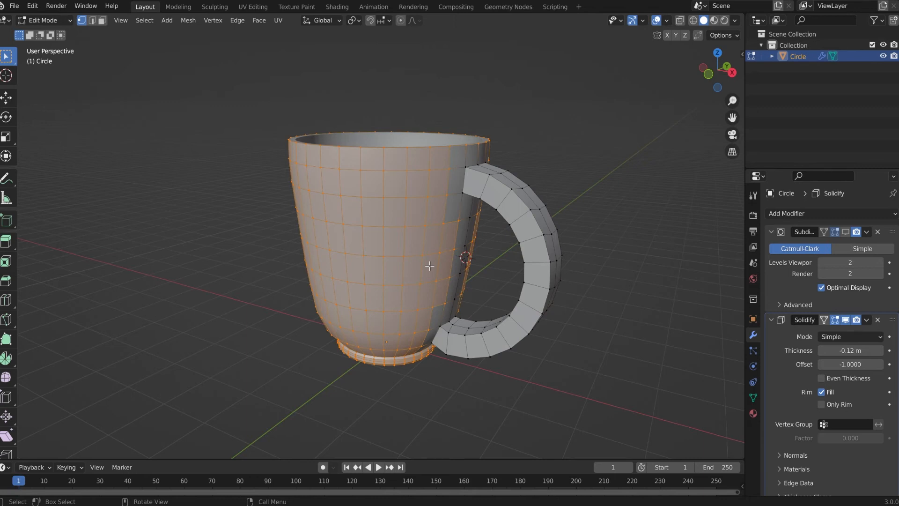
middle_drag(429, 265, 397, 261)
scroll(517, 234, up, 2)
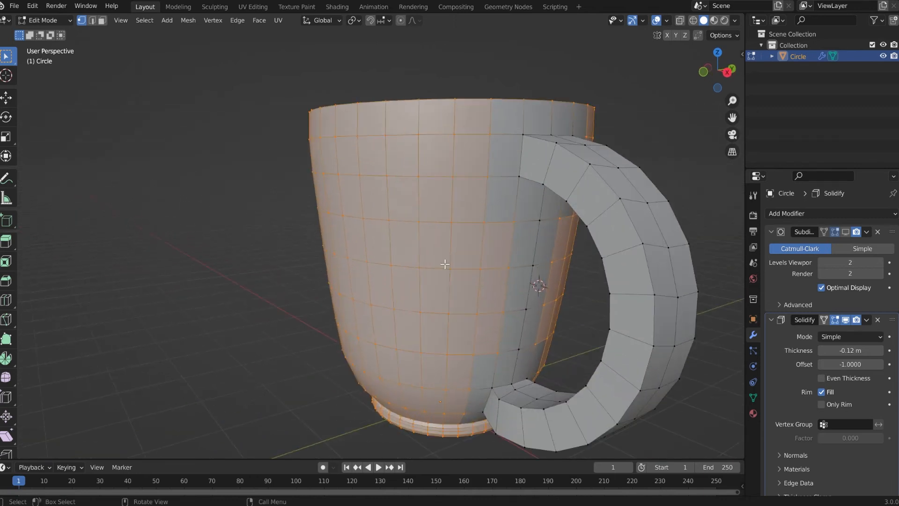
shift+click(541, 223)
shift+click(534, 268)
shift+click(528, 307)
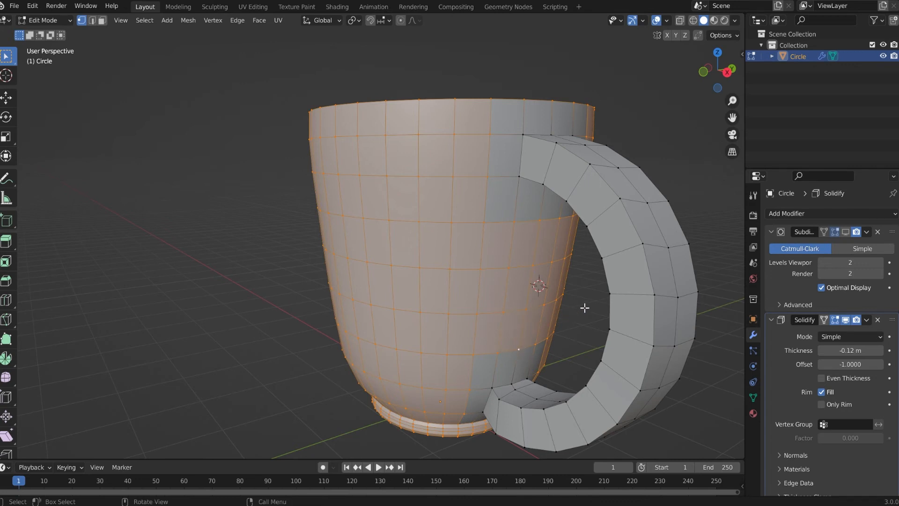
middle_drag(584, 307, 598, 321)
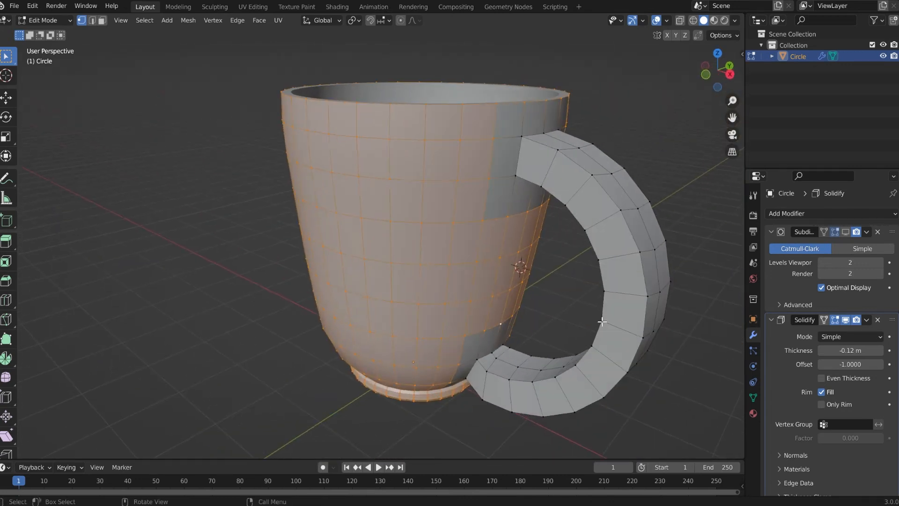
middle_drag(430, 337, 455, 246)
middle_drag(444, 297, 524, 271)
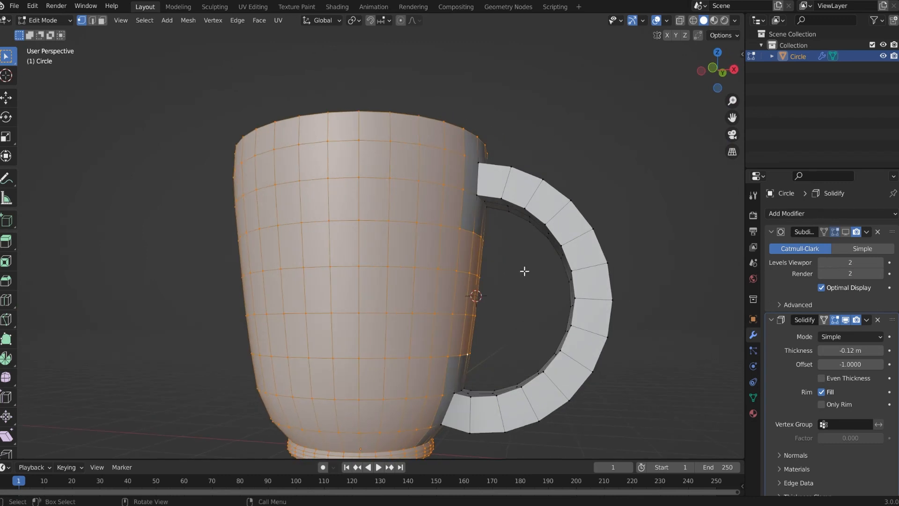
middle_drag(519, 234, 510, 272)
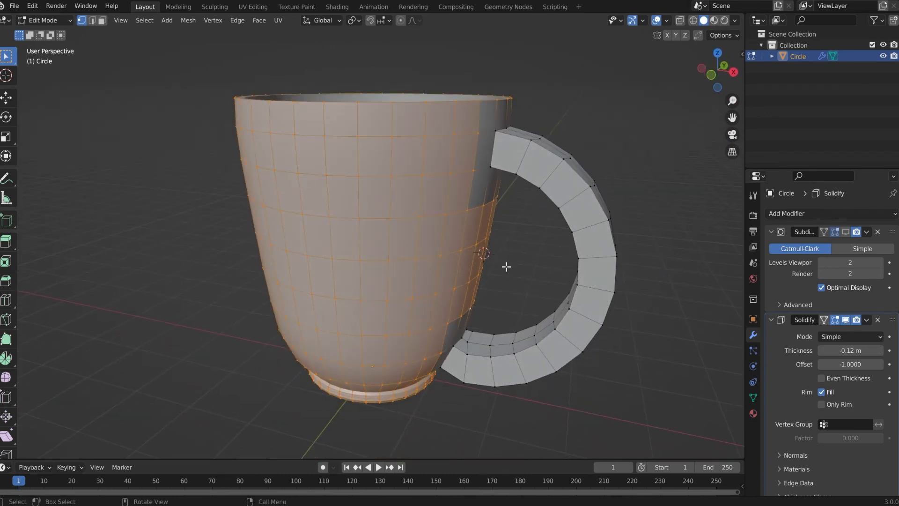
key(h)
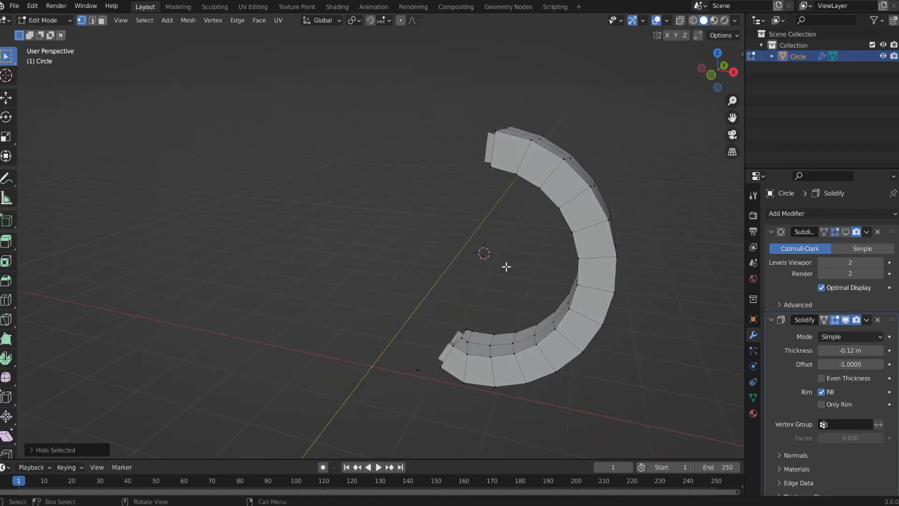
Turn off the Solidify modifier's viewport display to expose the handle's base mesh
middle_drag(504, 267, 579, 261)
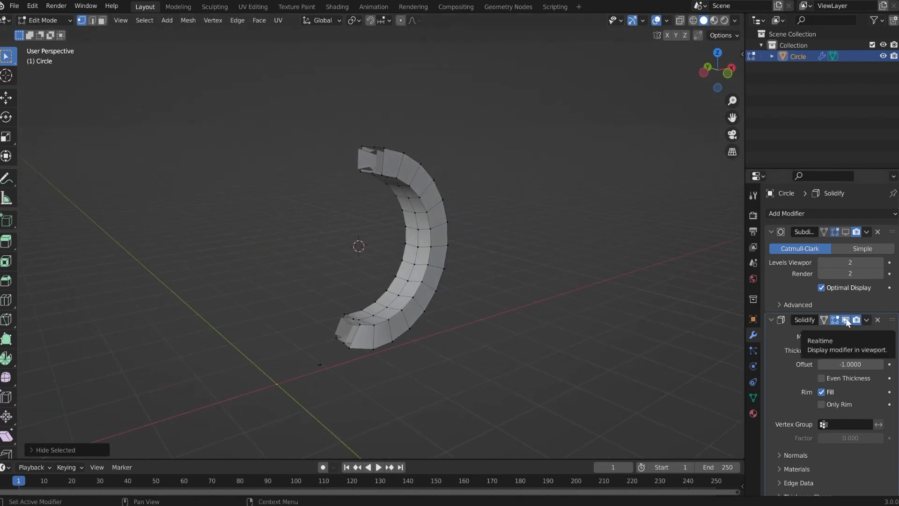
scroll(331, 226, up, 2)
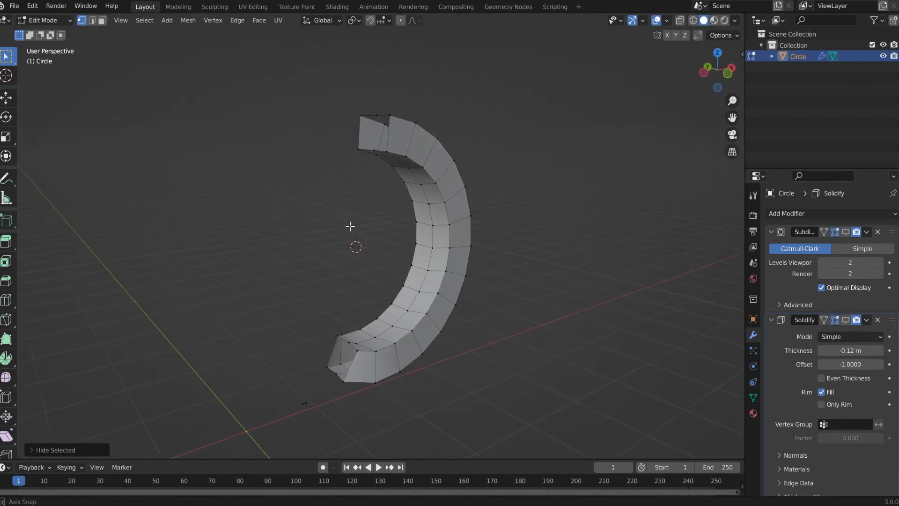
middle_drag(351, 224, 321, 237)
middle_drag(483, 156, 344, 218)
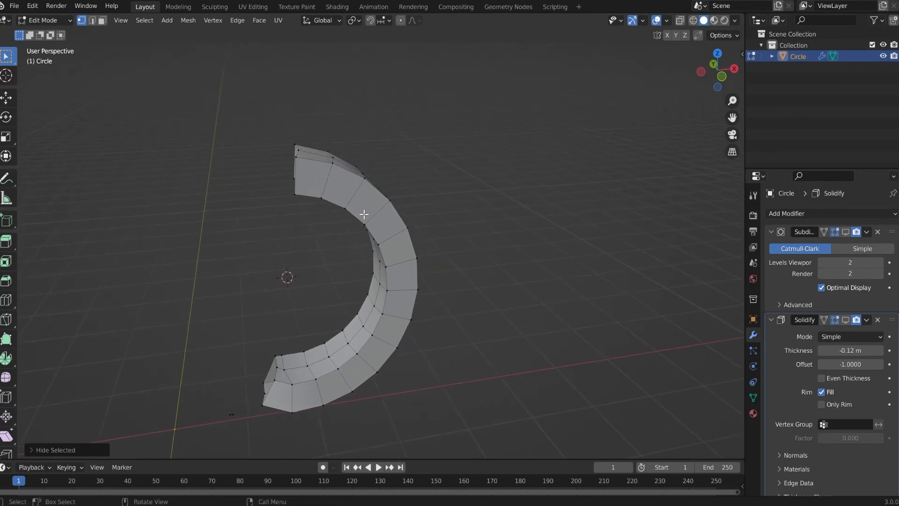
From the front, move the handle's upper-bend edge loop about 0.54 m along X and 0.37 m along Z, using about 1.33 m smooth proportional editing
key(KP_1)
scroll(421, 242, down, 4)
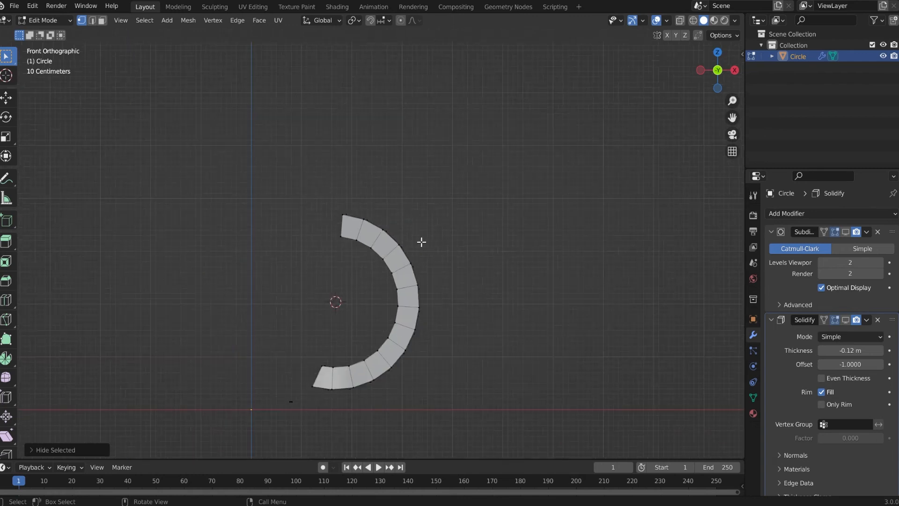
scroll(411, 241, up, 1)
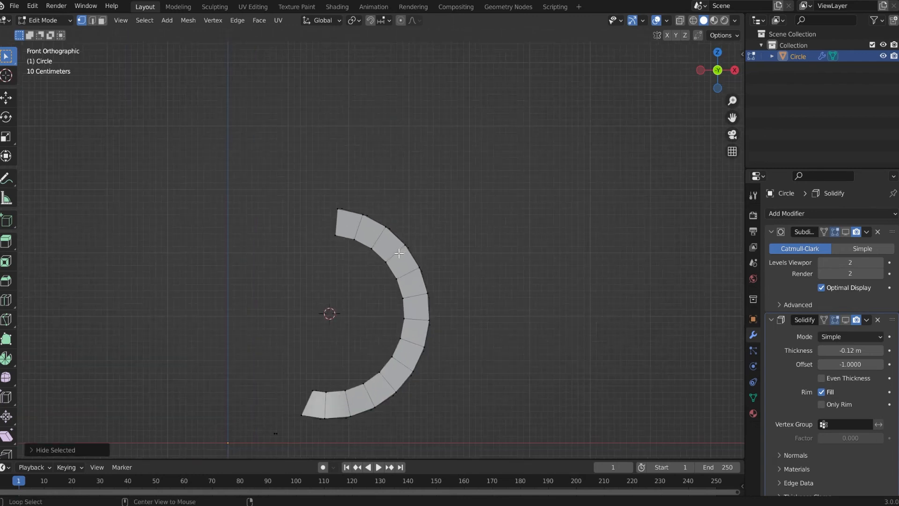
click(401, 244)
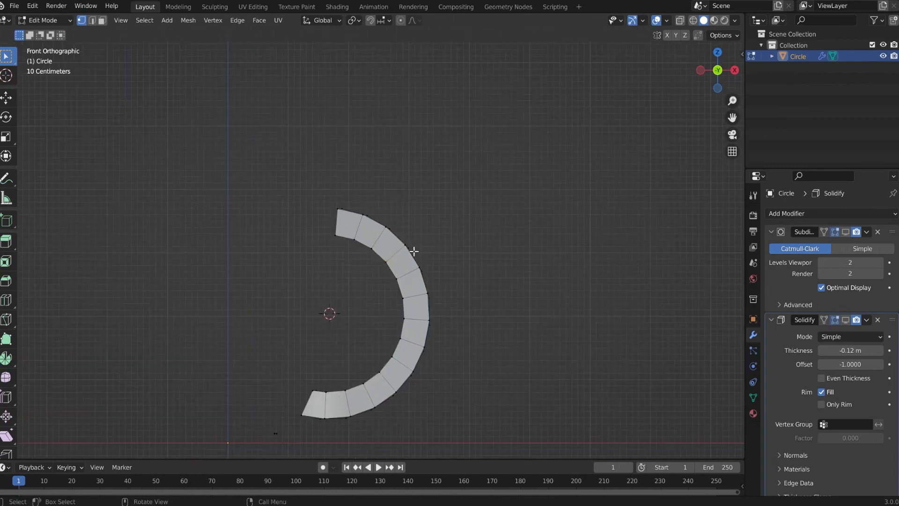
middle_drag(398, 253, 415, 267)
scroll(415, 266, down, 3)
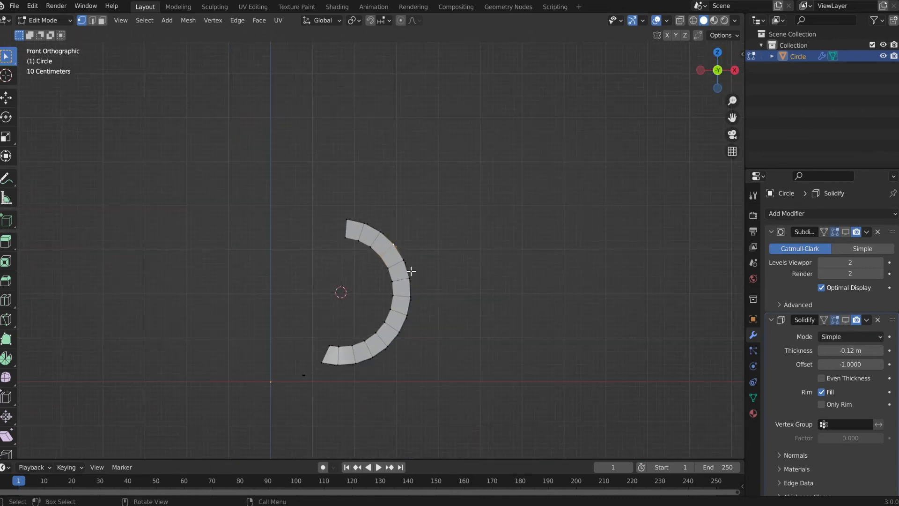
click(401, 21)
key(g)
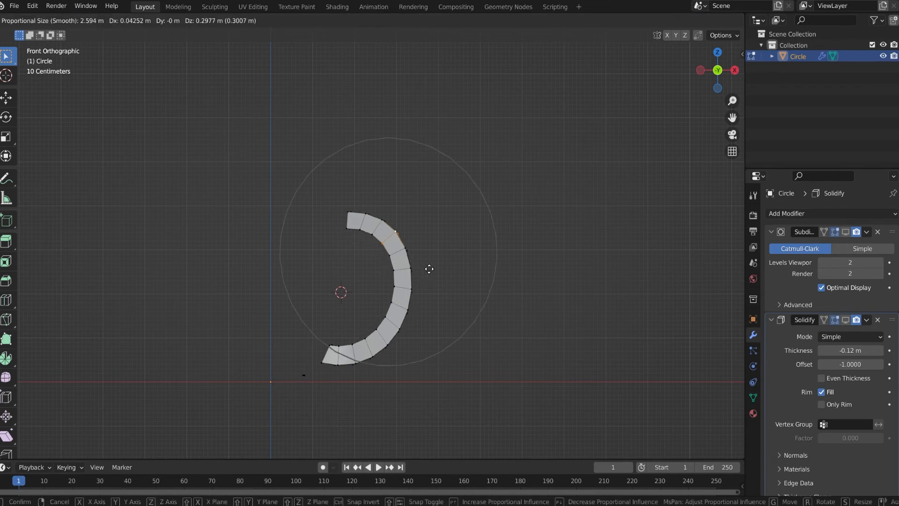
scroll(429, 269, up, 7)
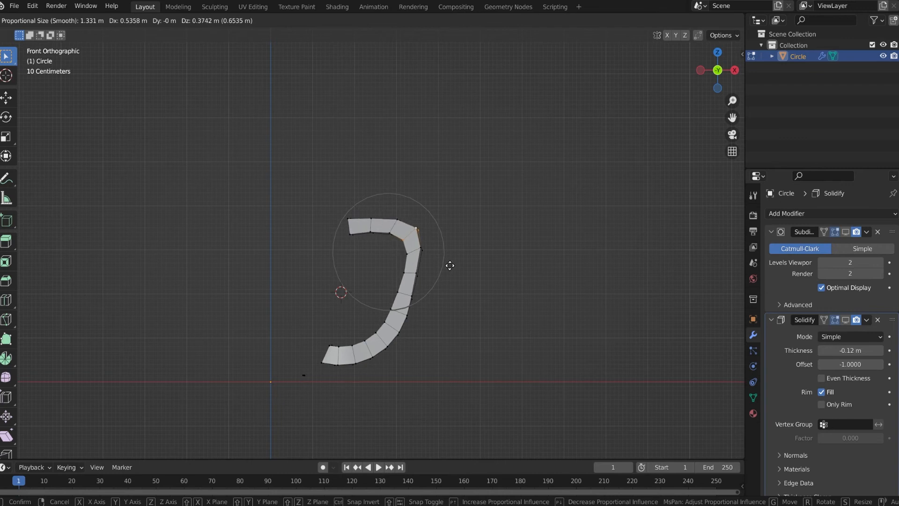
click(450, 265)
Rotate the cross-section loop just below the handle's bend about 5.7°, and scale it about 1.1 along X without proportional editing
scroll(450, 267, up, 3)
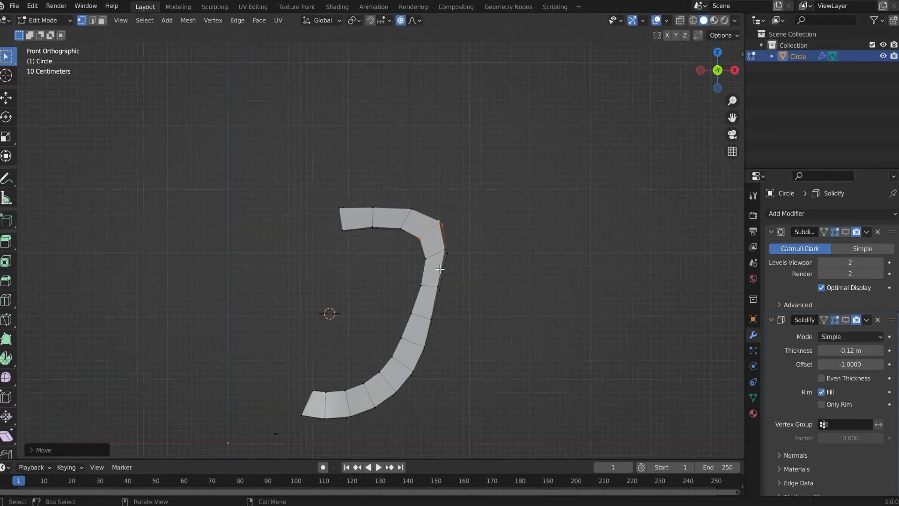
scroll(449, 272, up, 3)
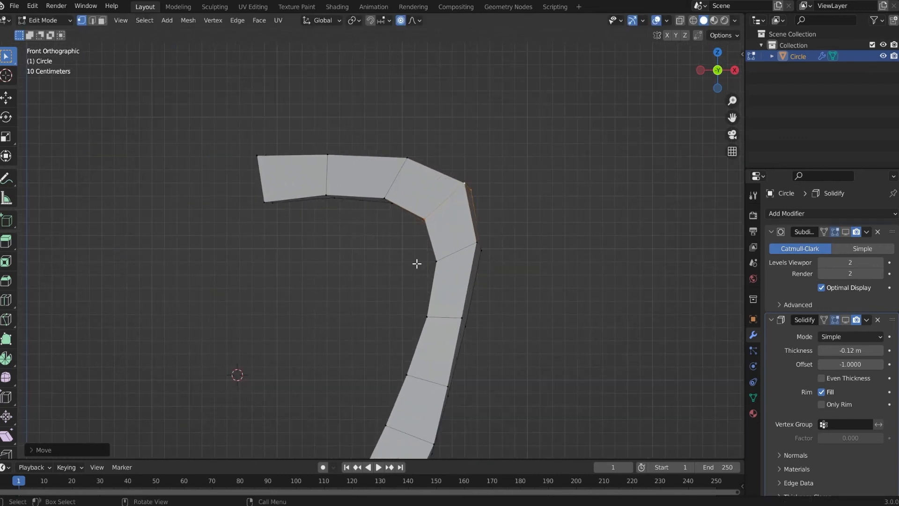
click(508, 253)
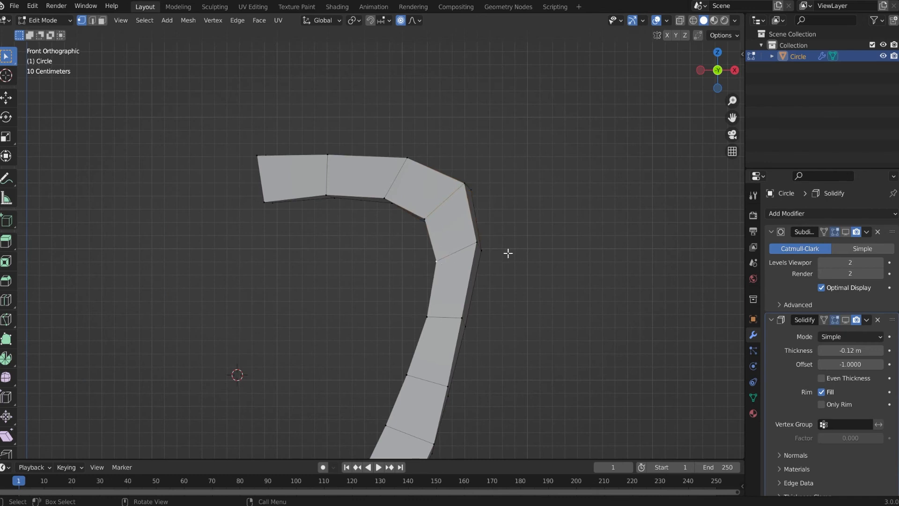
alt+click(456, 249)
key(r)
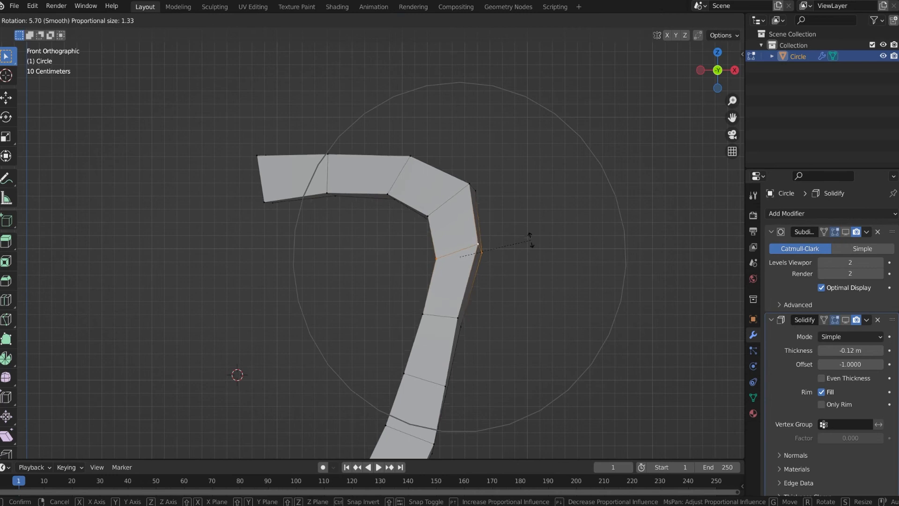
click(529, 243)
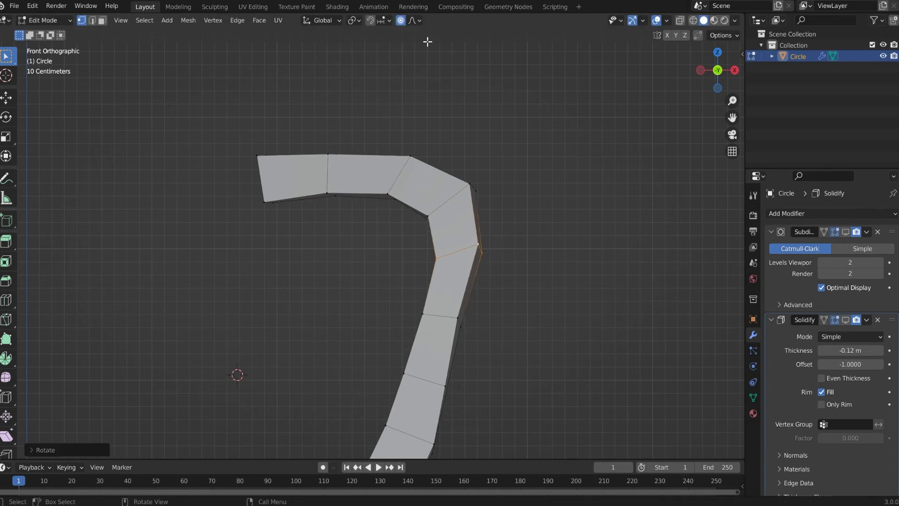
key(s)
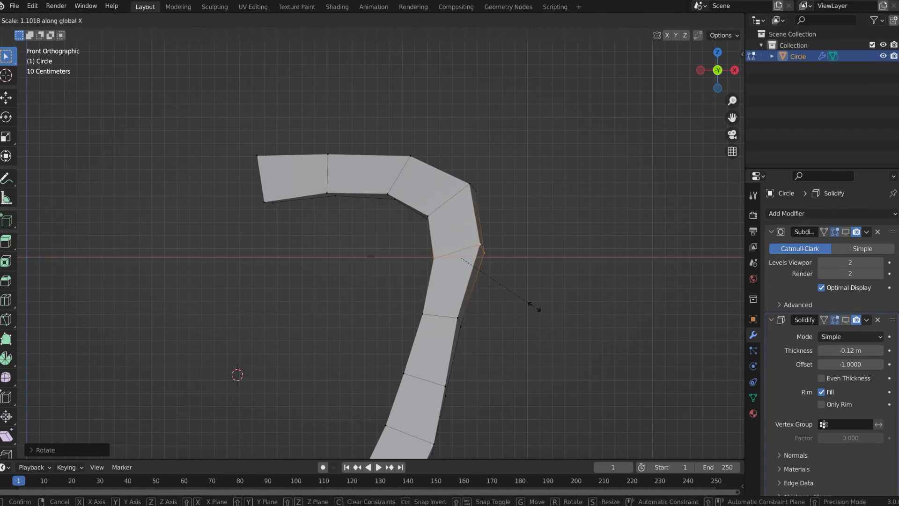
click(529, 307)
Widen the second cross-section loop below the handle's bend, and shift it slightly outward along X
click(448, 317)
key(s)
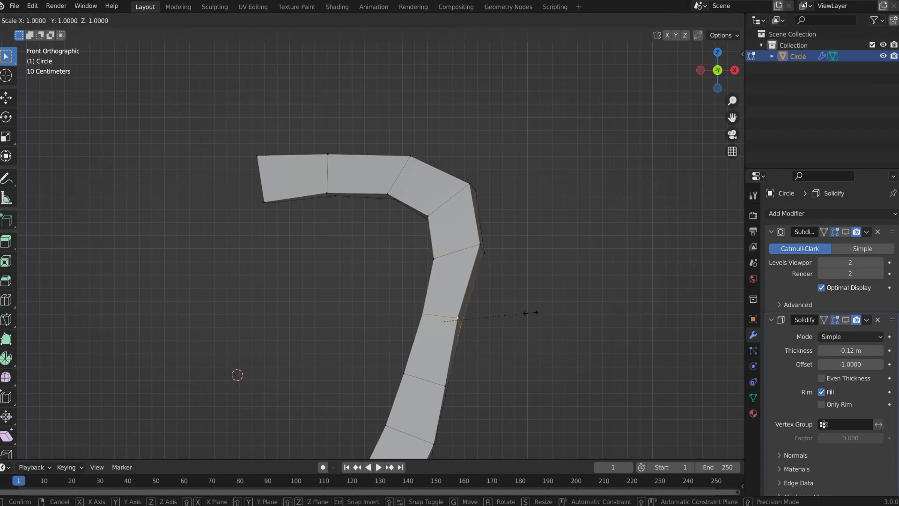
click(556, 311)
key(g)
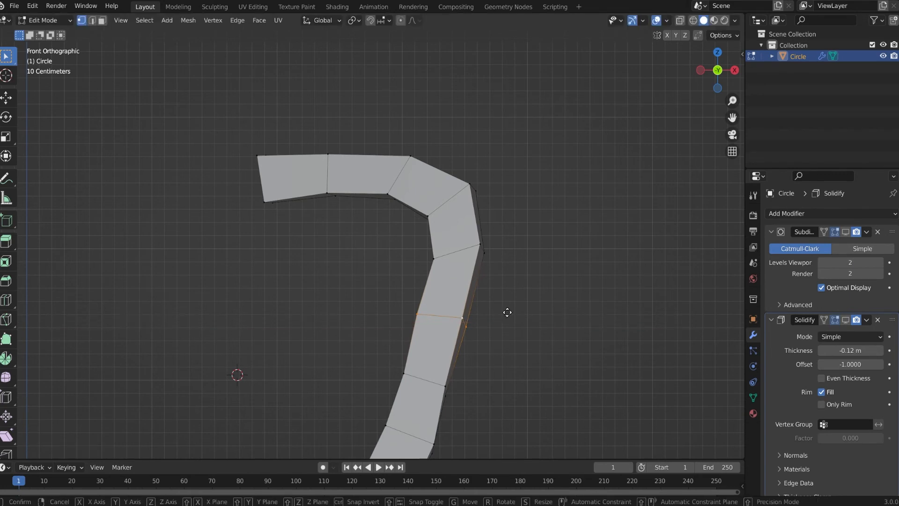
key(x)
click(507, 317)
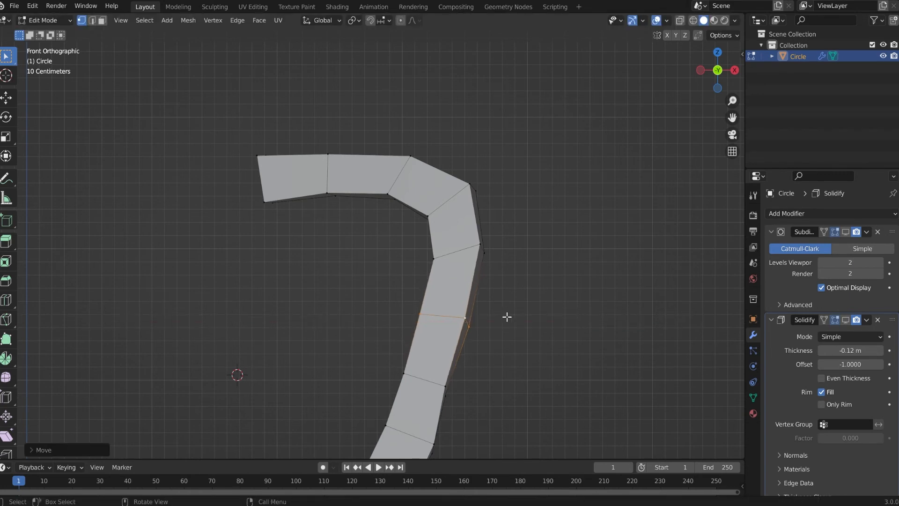
Widen the third cross-section loop below the bend slightly, and move it about 0.01 m outward along X
alt+click(423, 382)
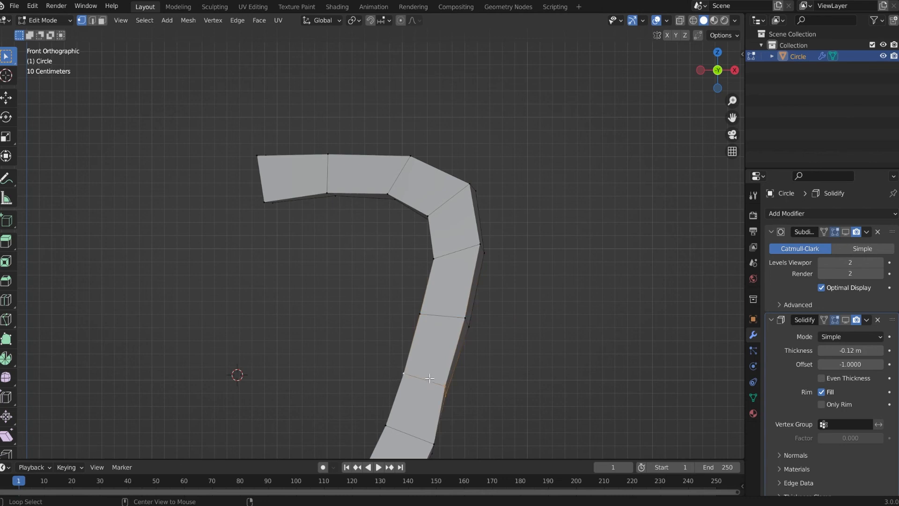
key(s)
click(510, 360)
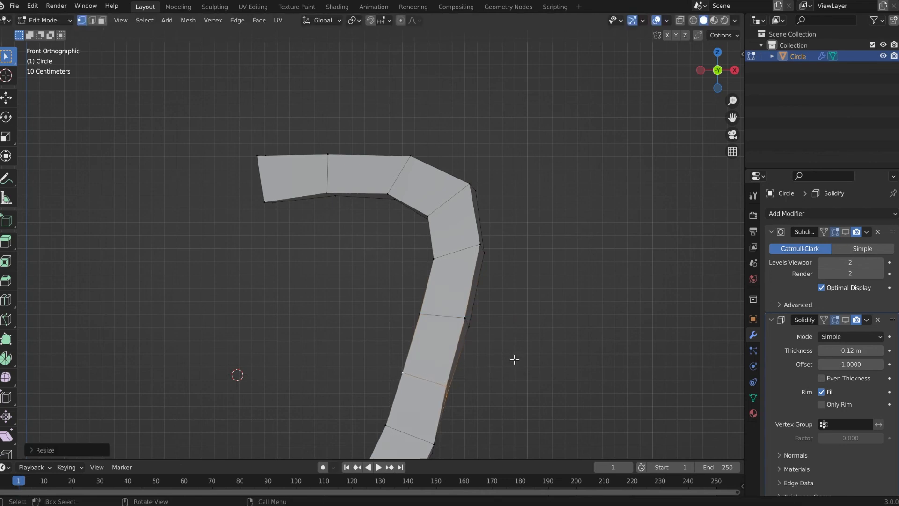
key(g)
key(x)
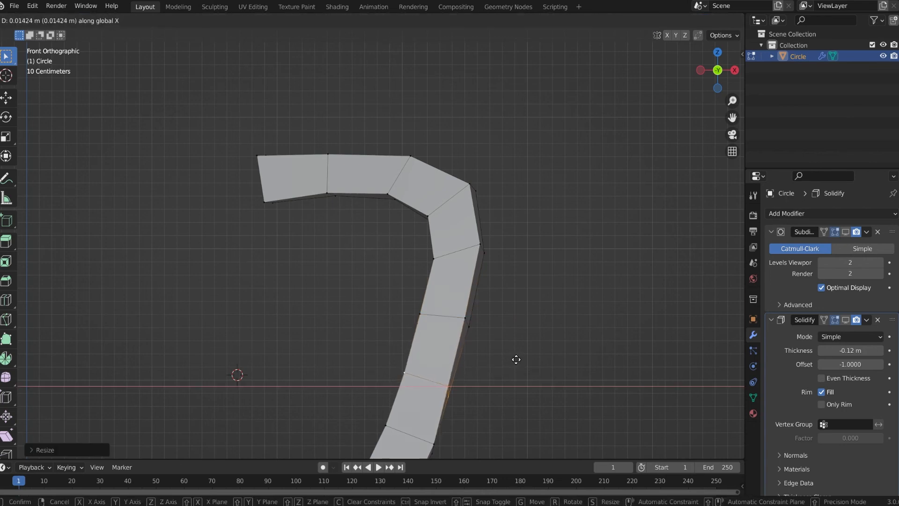
click(516, 360)
Select the lengthwise center loop on the handle's outer face and scale it about 1.06 along Z
middle_drag(516, 361, 403, 361)
middle_drag(332, 266, 287, 327)
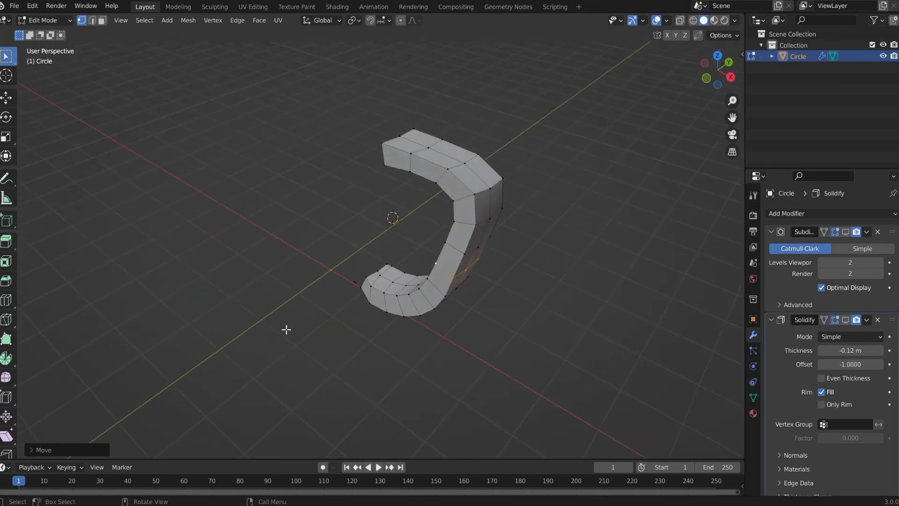
alt+click(470, 172)
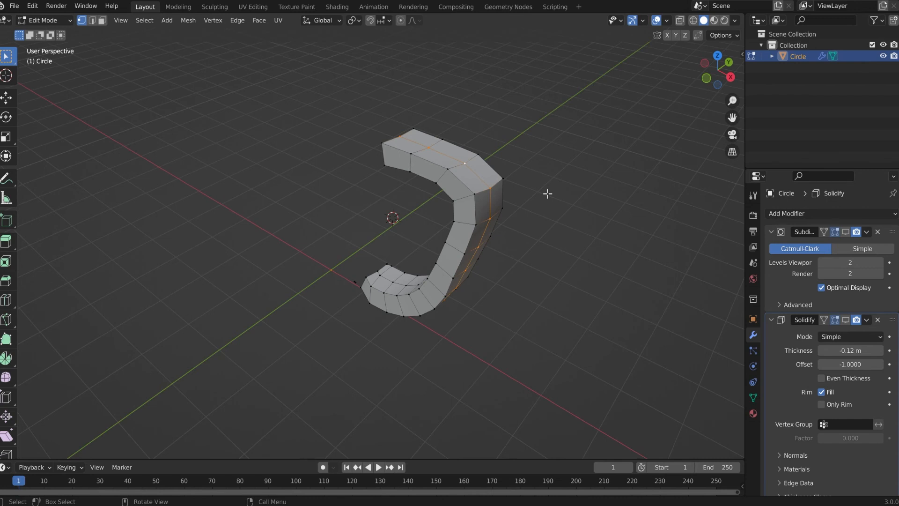
key(s)
key(z)
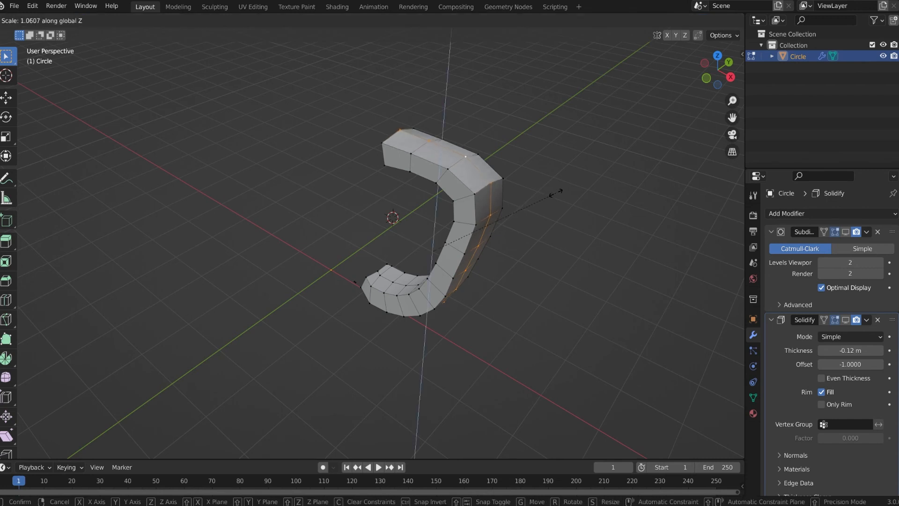
click(556, 192)
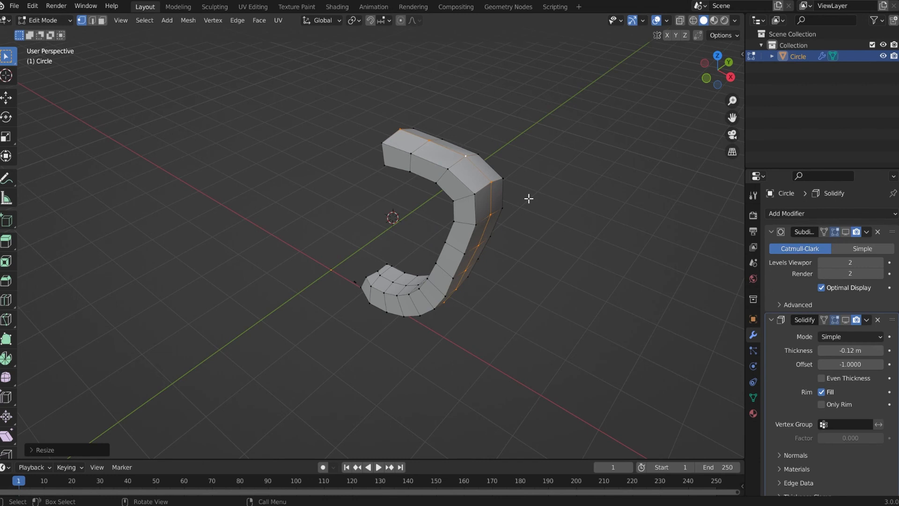
Move the handle's outer center loop about 0.04 m outward along X
key(s)
key(x)
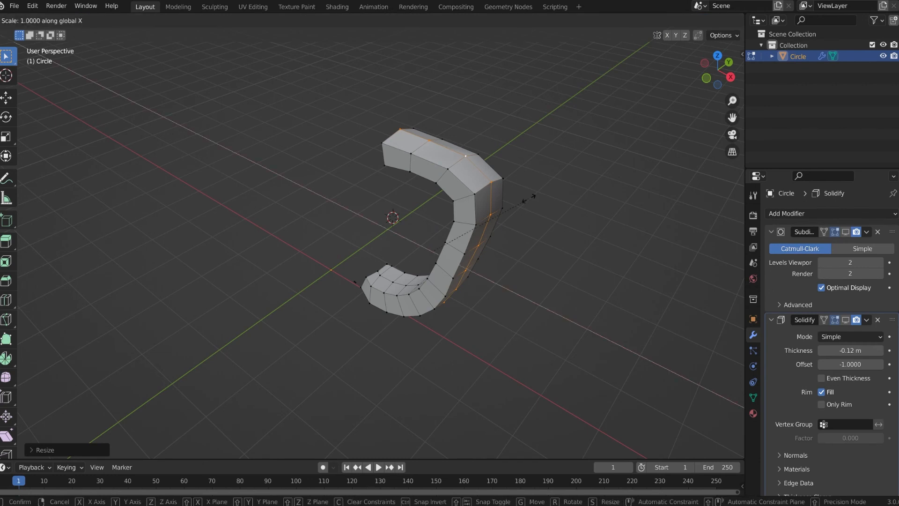
key(g)
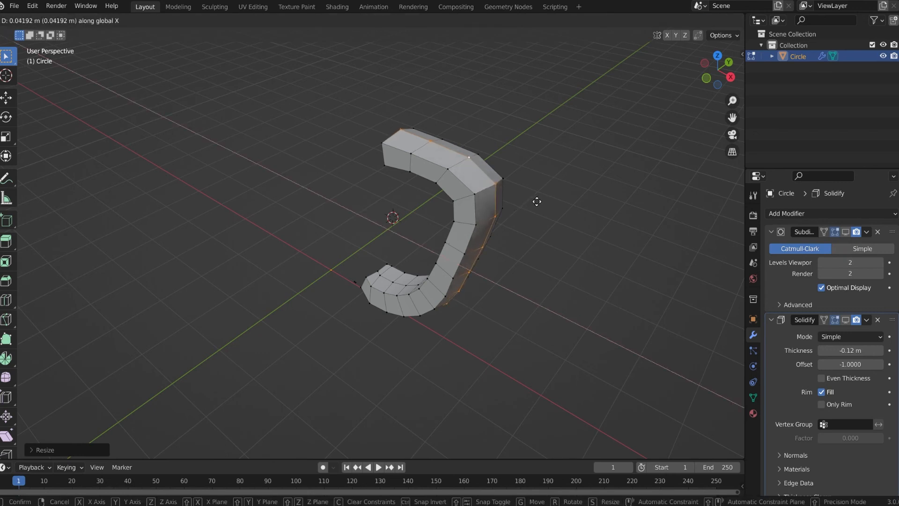
click(535, 201)
Clear the handle loop selection and reveal the hidden cup body
mouse_move(535, 200)
middle_down()
mouse_move(447, 216)
mouse_move(338, 176)
mouse_move(437, 247)
mouse_move(528, 207)
middle_up()
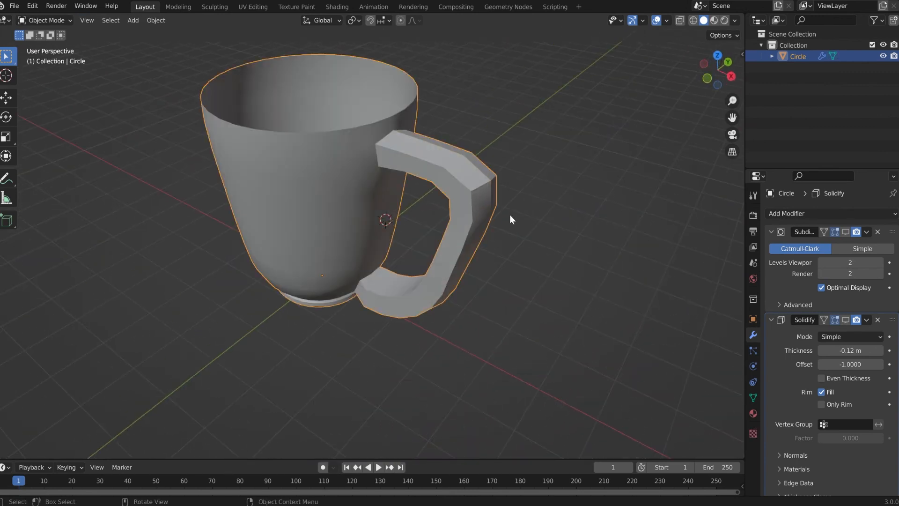
scroll(512, 214, down, 3)
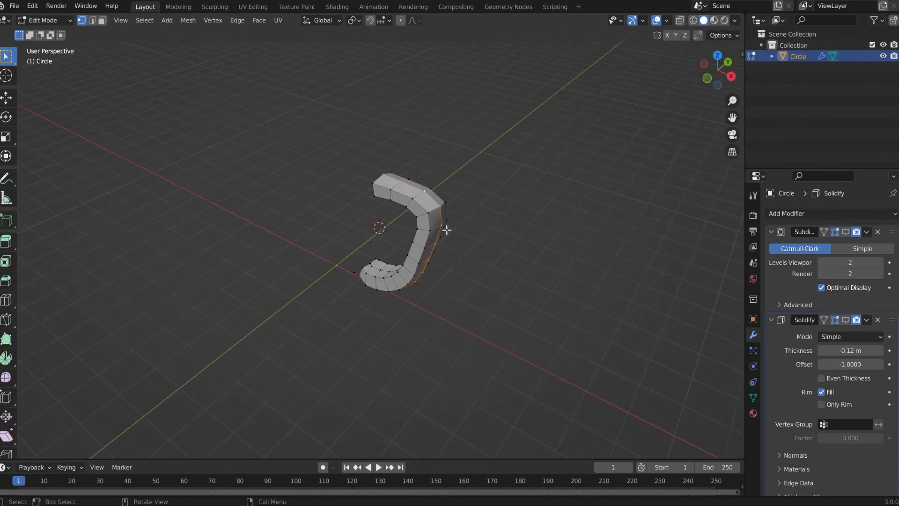
click(502, 202)
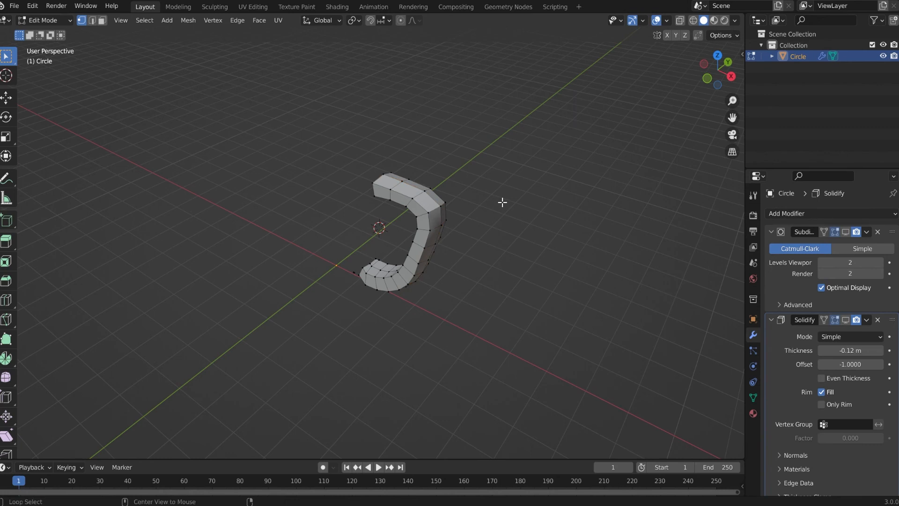
key(alt+h)
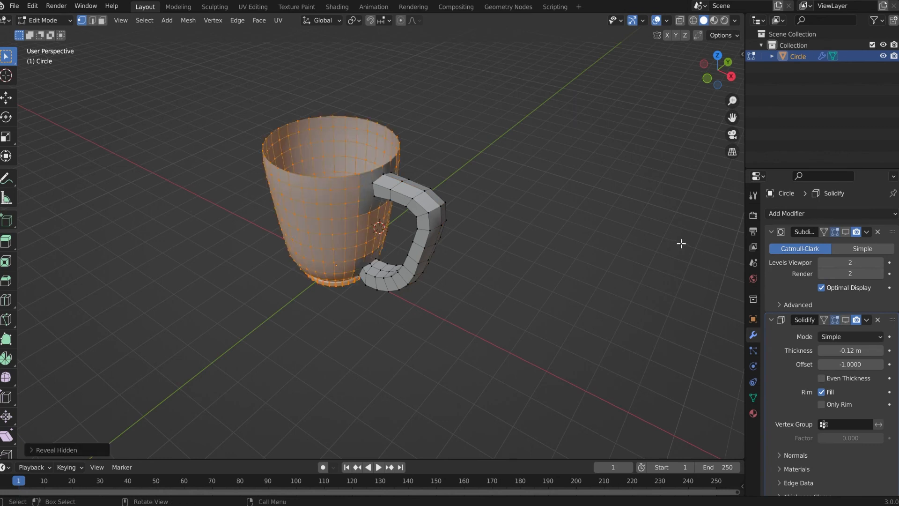
Return to Object Mode and turn on the viewport display of the Subdivision and Solidify modifiers
key(Tab)
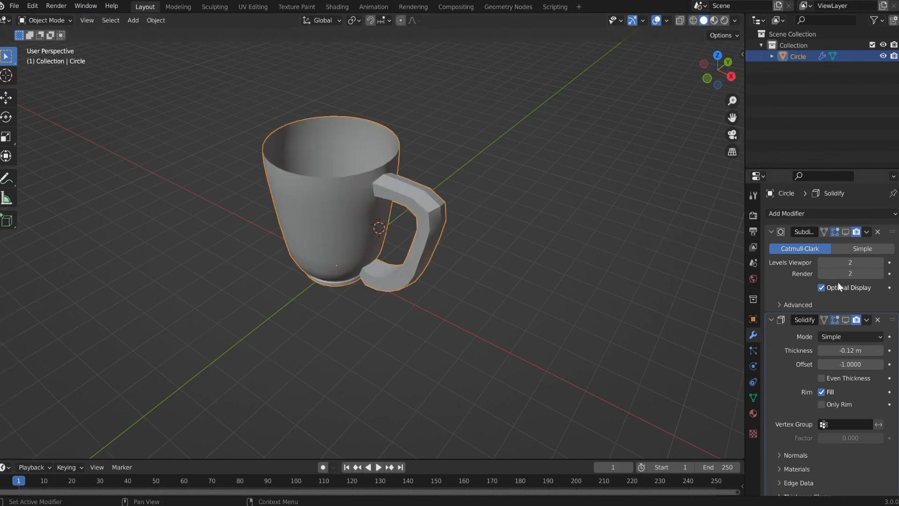
click(848, 231)
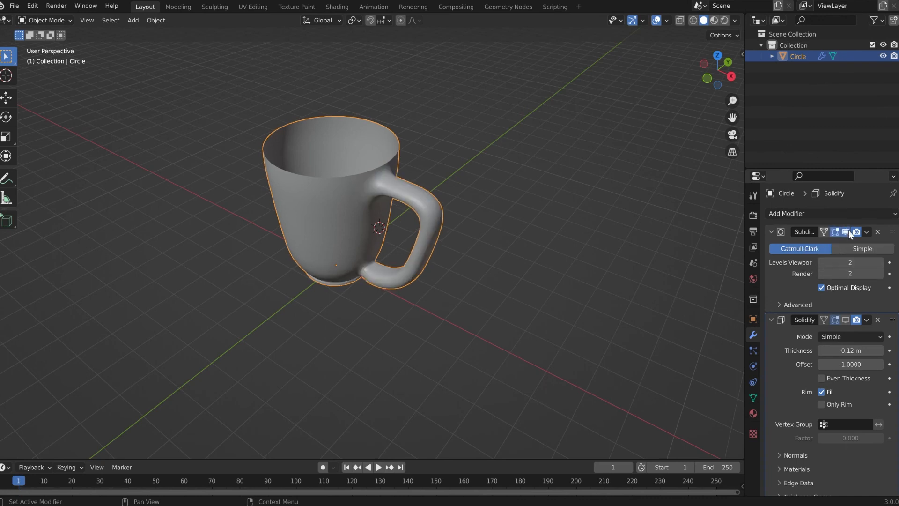
click(847, 321)
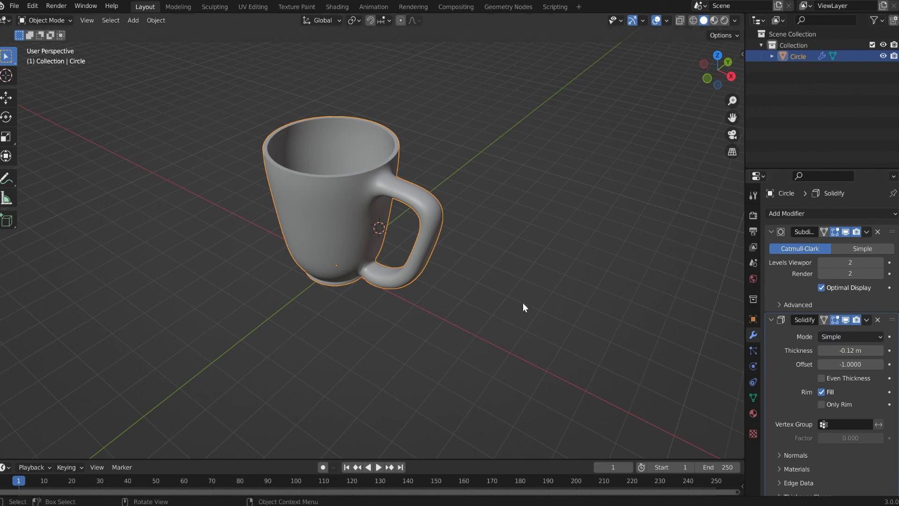
Enter Edit Mode on the cup and turn off the Subdivision modifier's viewport display
middle_drag(523, 302, 479, 264)
scroll(288, 317, up, 3)
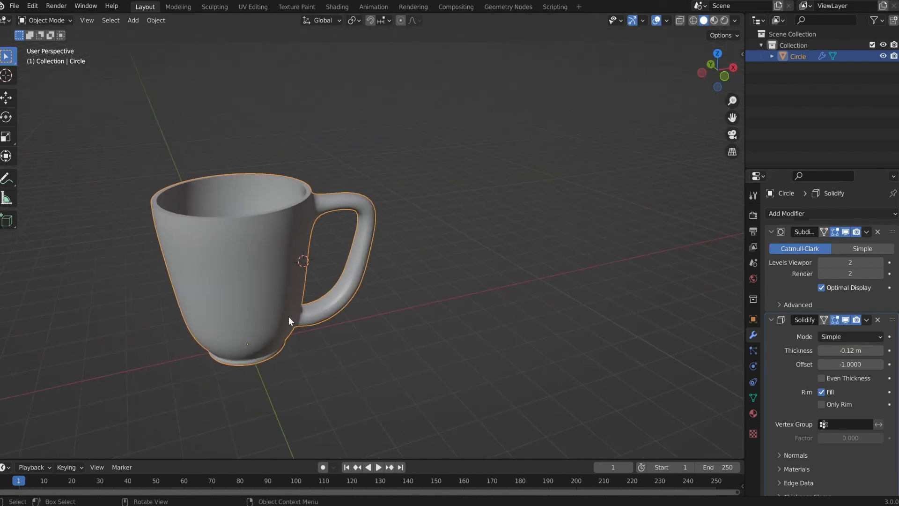
middle_drag(263, 307, 259, 318)
key(Tab)
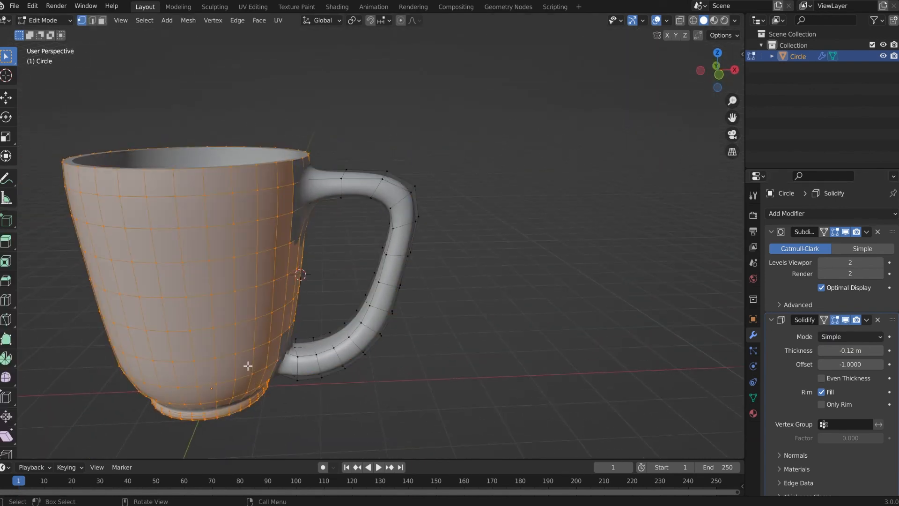
shift+middle_drag(247, 366, 466, 204)
scroll(267, 307, up, 6)
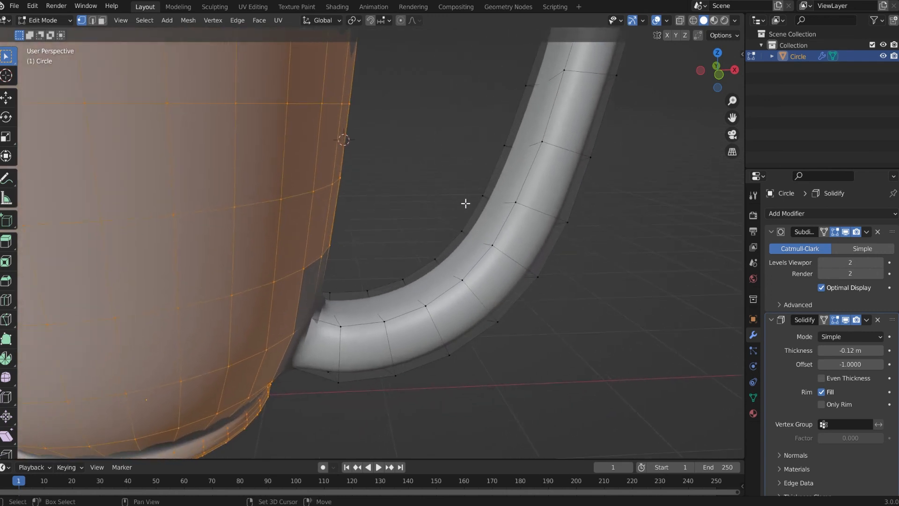
click(849, 232)
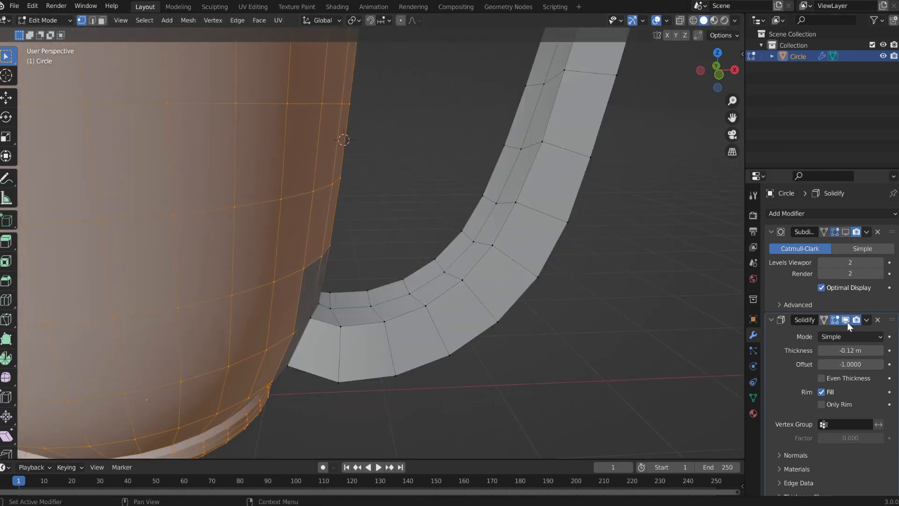
Slide the middle vertex on the handle's inner face near the lower junction about 0.09 along its edge, away from the wall
middle_drag(367, 279, 487, 321)
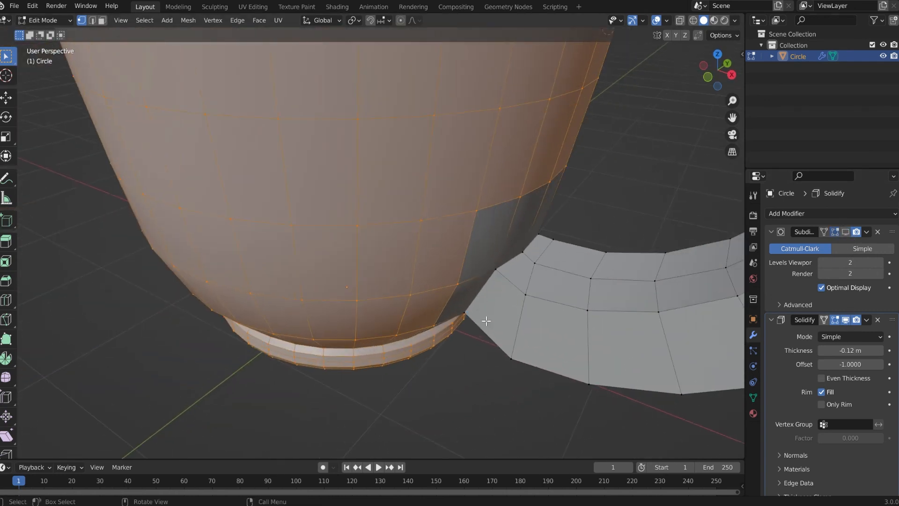
scroll(515, 278, up, 5)
shift+middle_drag(507, 282, 550, 173)
shift+middle_drag(458, 354, 507, 209)
middle_drag(479, 267, 408, 285)
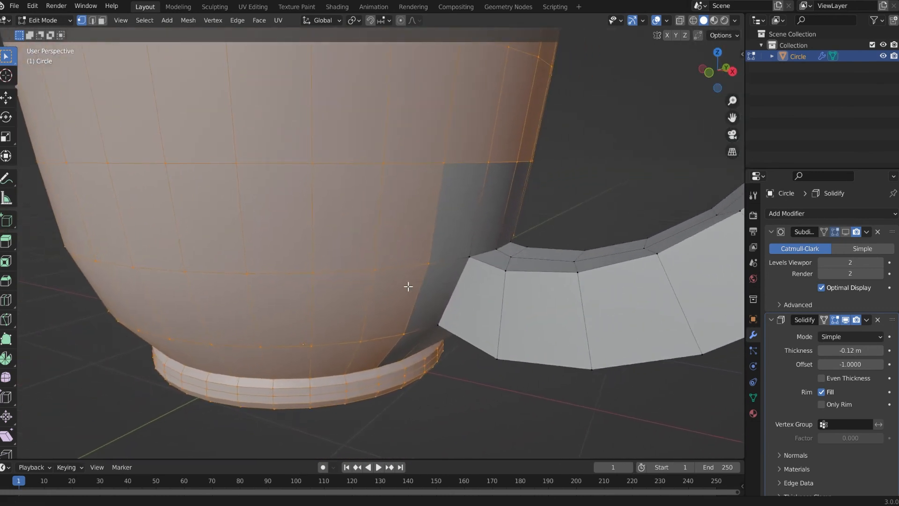
click(509, 257)
key(g)
key(g)
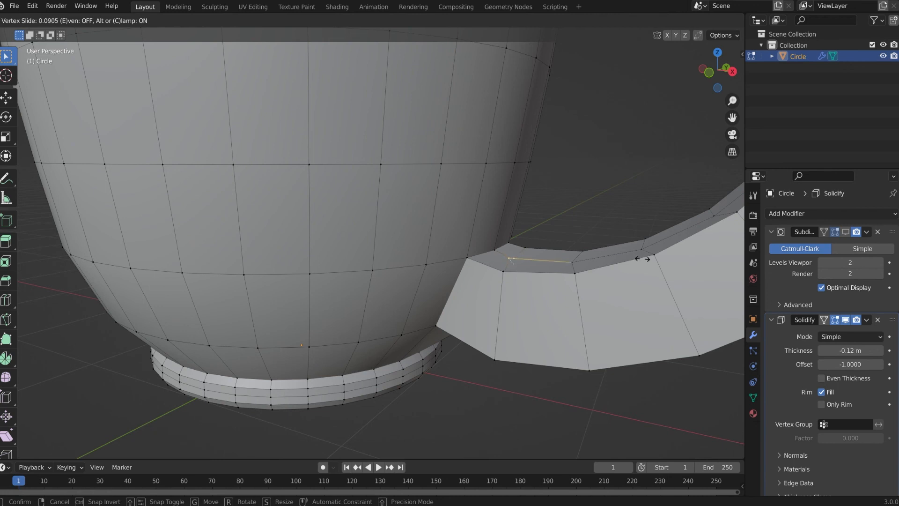
click(649, 264)
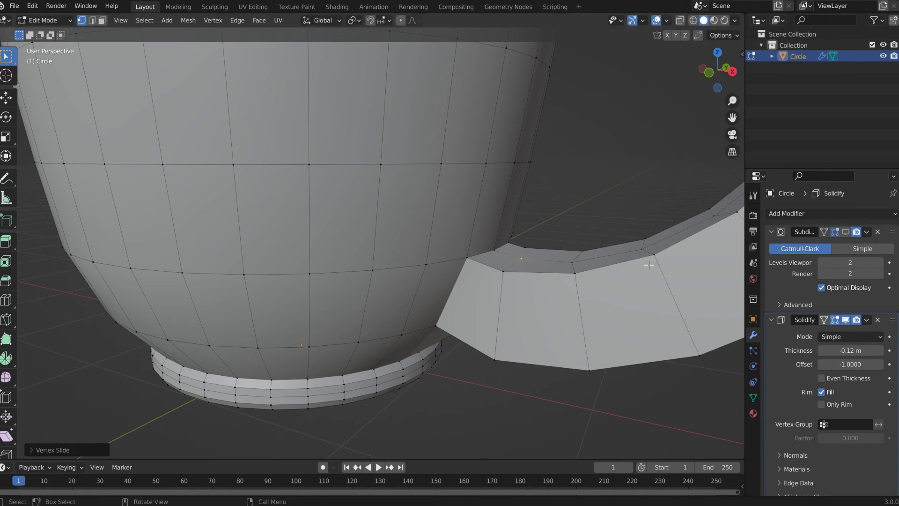
Vertex-slide the far-side edge vertex of the handle beside the lower wall junction along the handle's upper edge
click(464, 258)
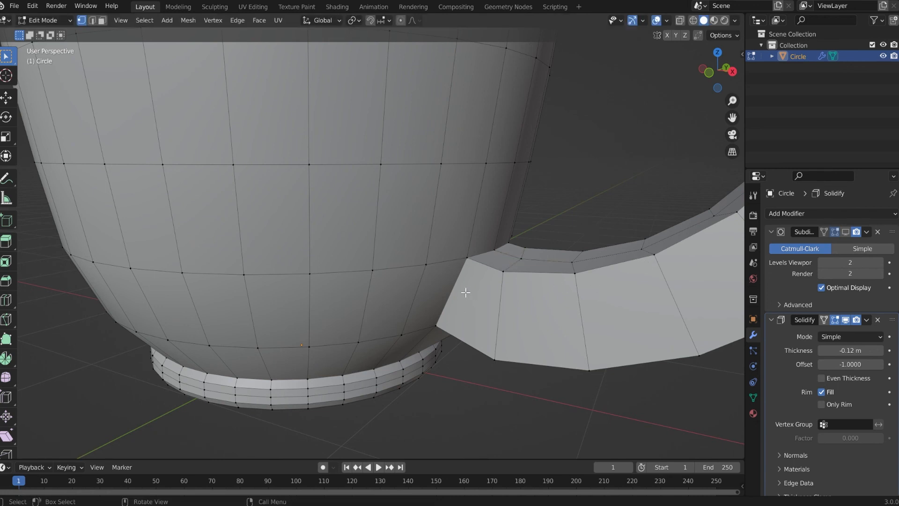
middle_drag(497, 237, 538, 233)
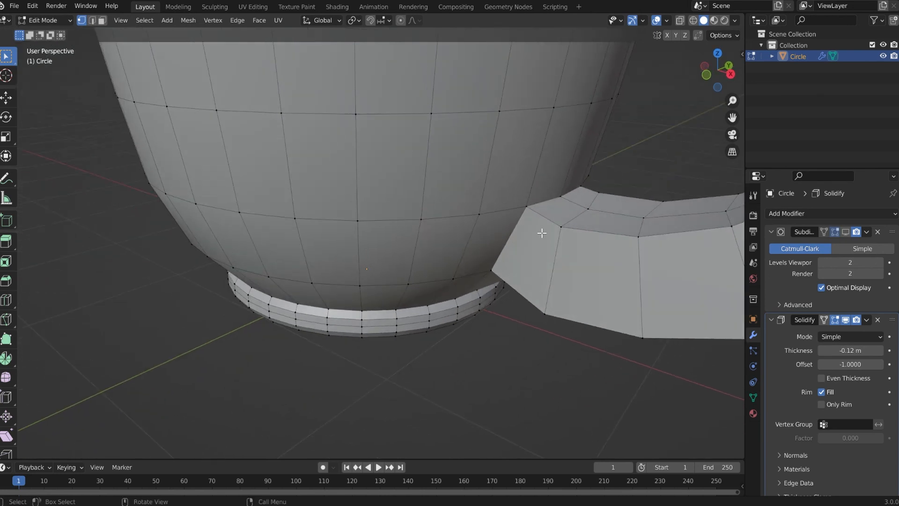
middle_drag(656, 184, 534, 205)
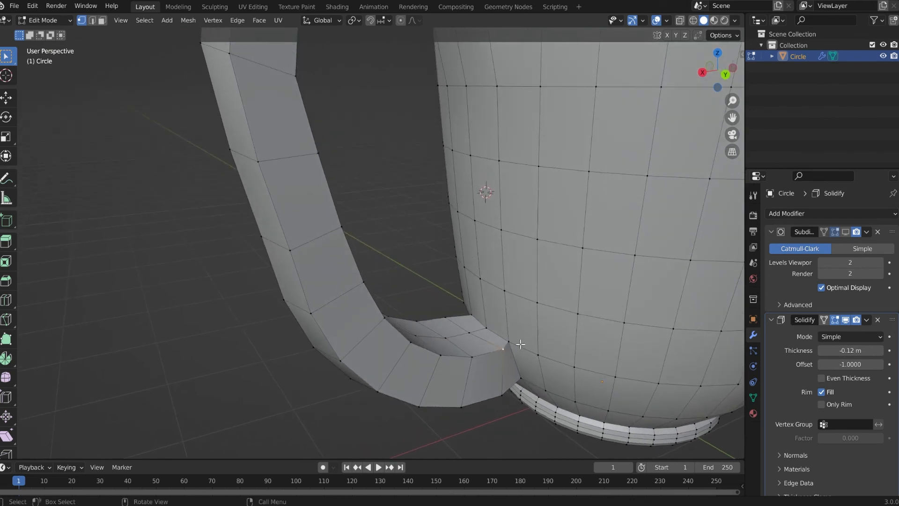
key(shift+v)
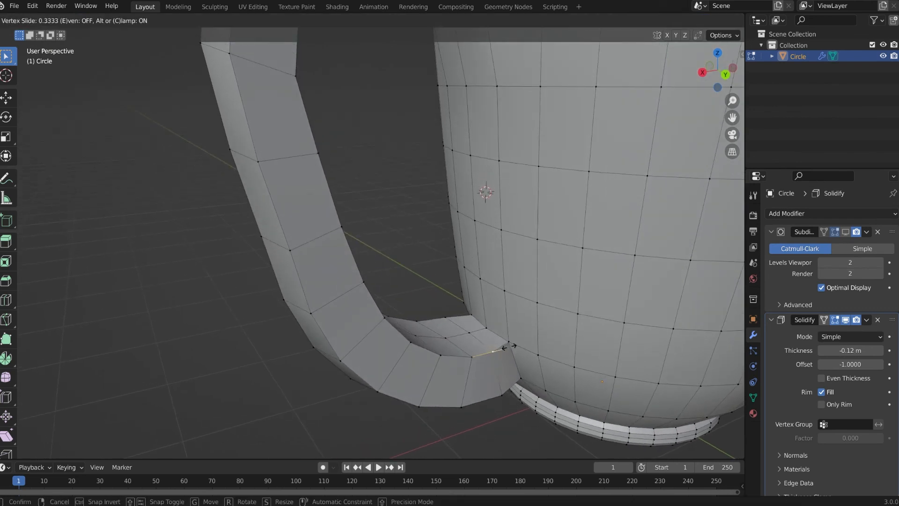
click(502, 348)
Vertex-slide the matching near-side handle vertex beside the lower junction about 0.08 along its edge, away from the wall
middle_drag(297, 281, 477, 279)
click(402, 230)
key(shift+v)
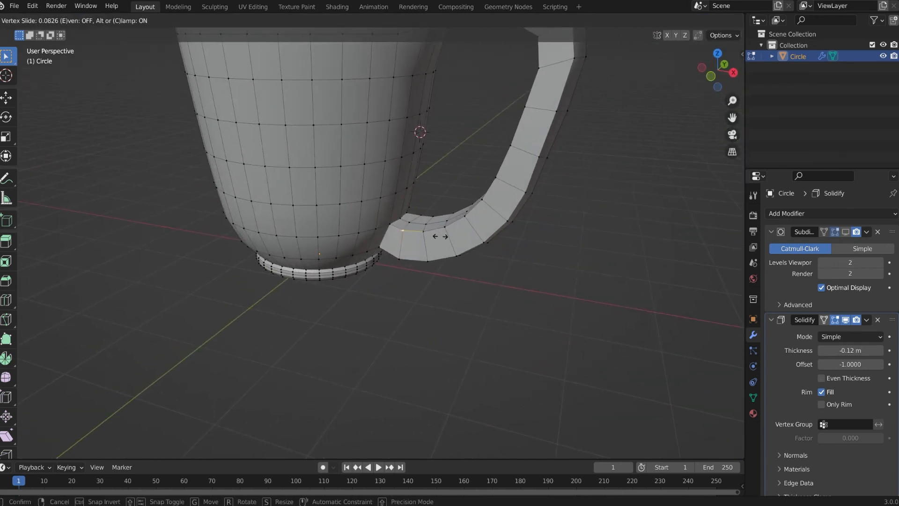
click(441, 238)
Return to Object Mode with the Subdivision modifier displayed and examine the smoothed lower handle junction
scroll(489, 321, up, 2)
key(Tab)
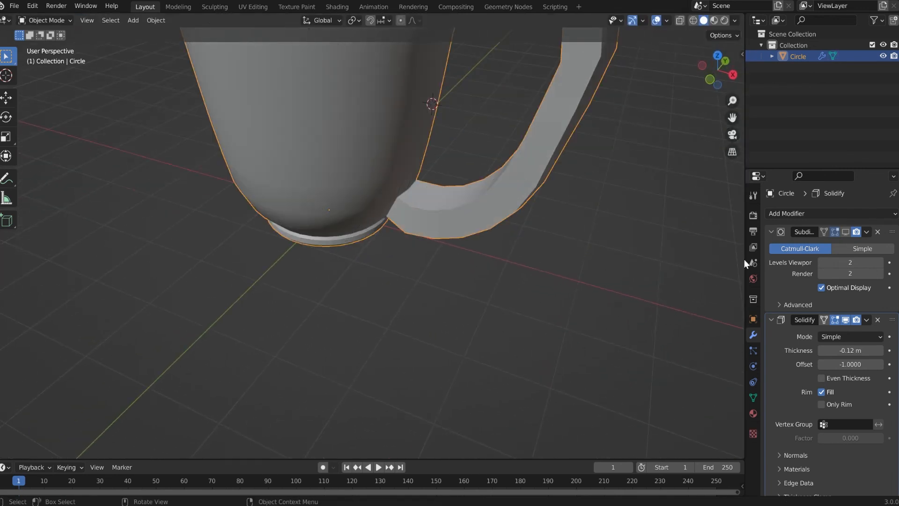
click(845, 232)
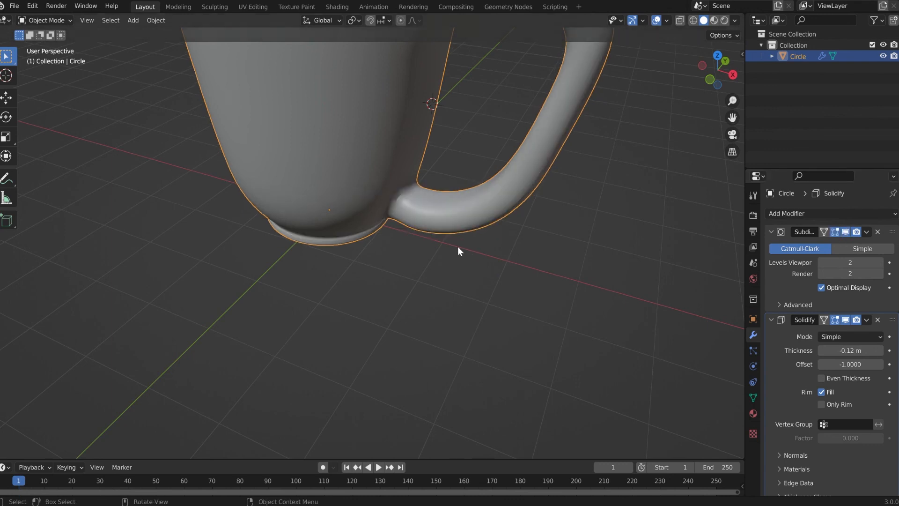
scroll(399, 220, up, 3)
middle_drag(399, 220, 369, 167)
scroll(464, 245, up, 3)
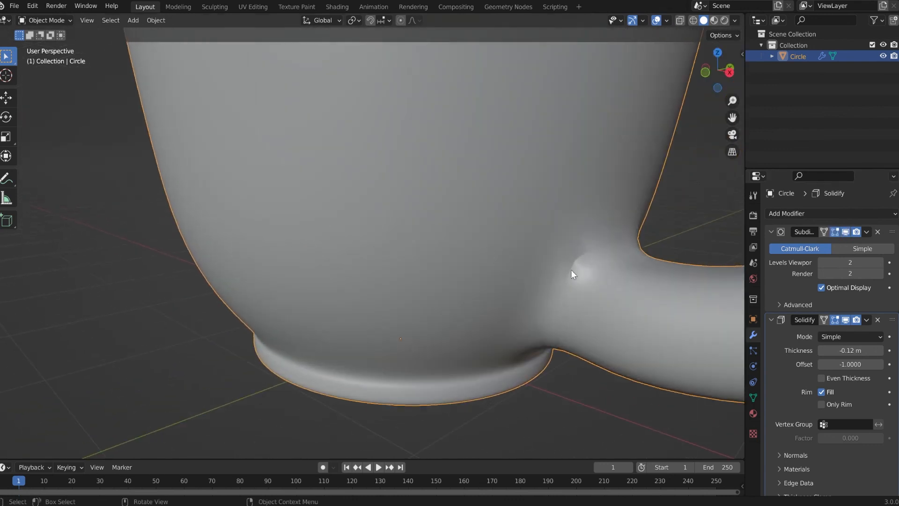
With Subdivision hidden, merge the selected corner vertices where the handle meets the wall at center, then redisplay Subdivision in Object Mode
click(847, 231)
key(Tab)
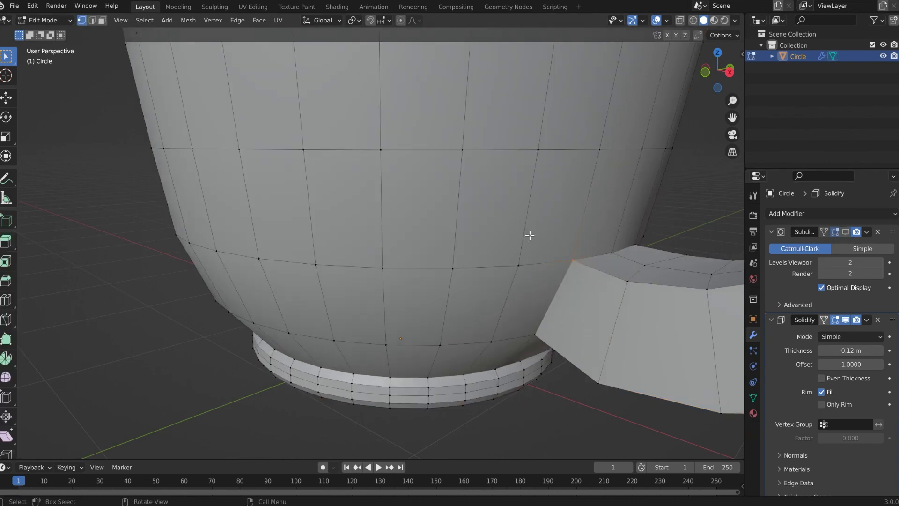
key(m)
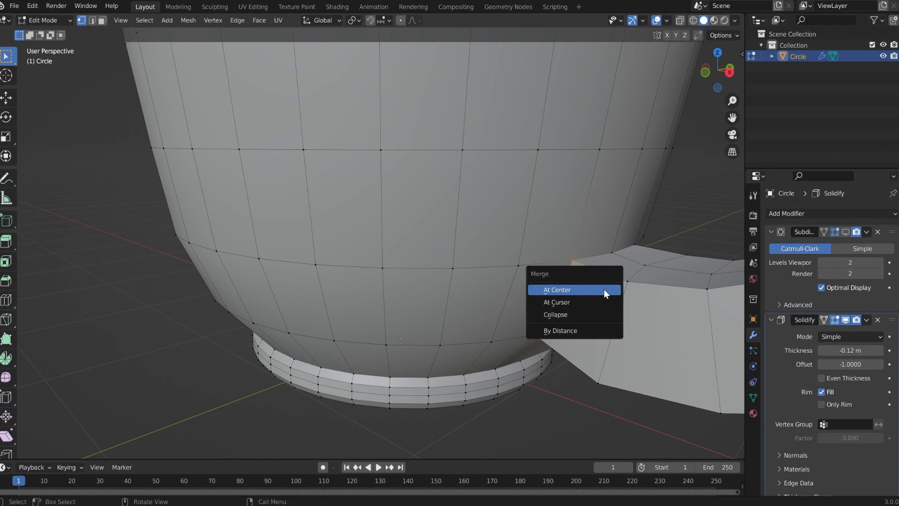
click(603, 289)
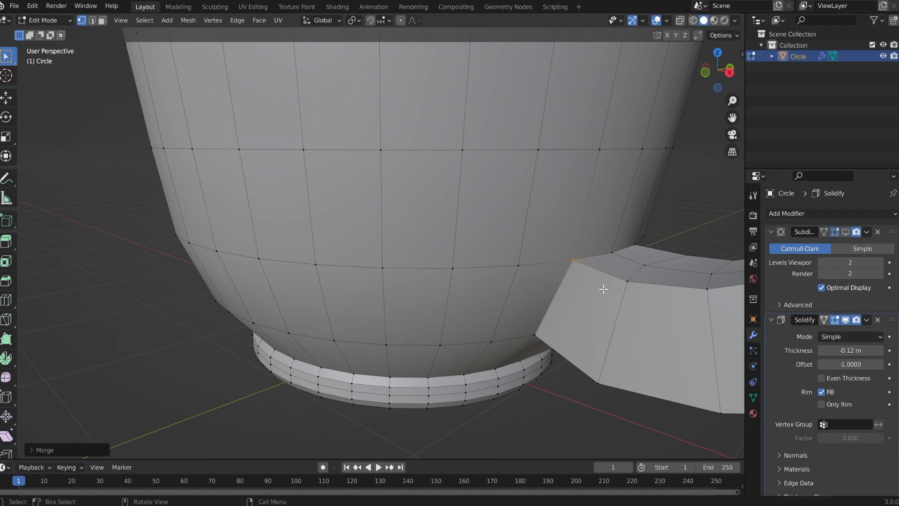
key(Tab)
click(846, 233)
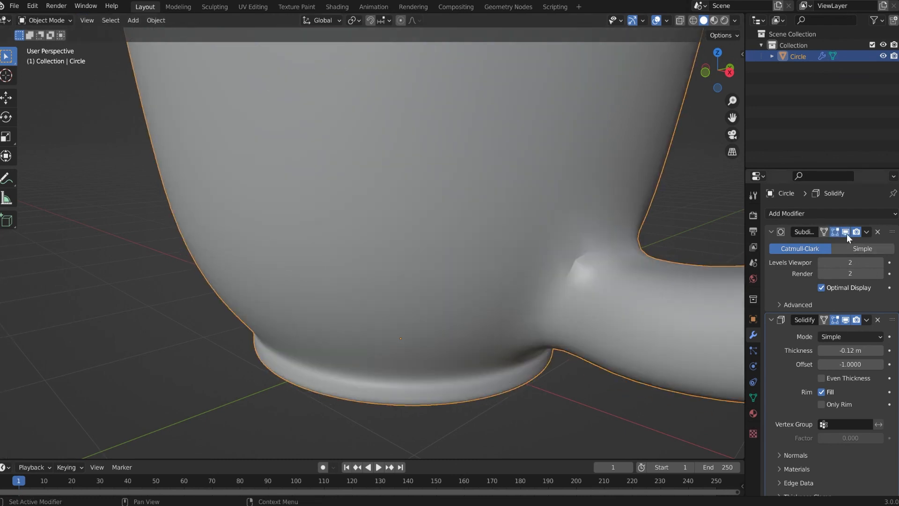
Re-enter Edit Mode with Subdivision hidden and select the vertex loop around the handle's lower junction with the wall
key(Tab)
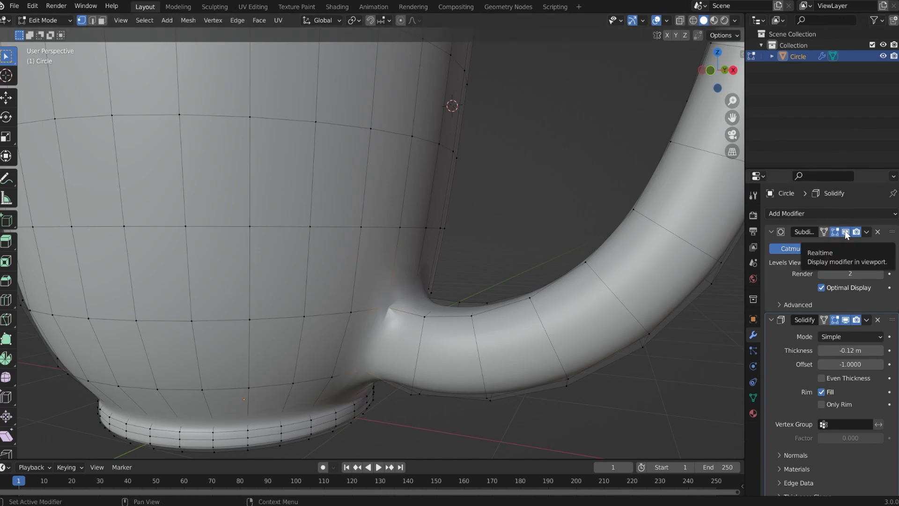
click(845, 232)
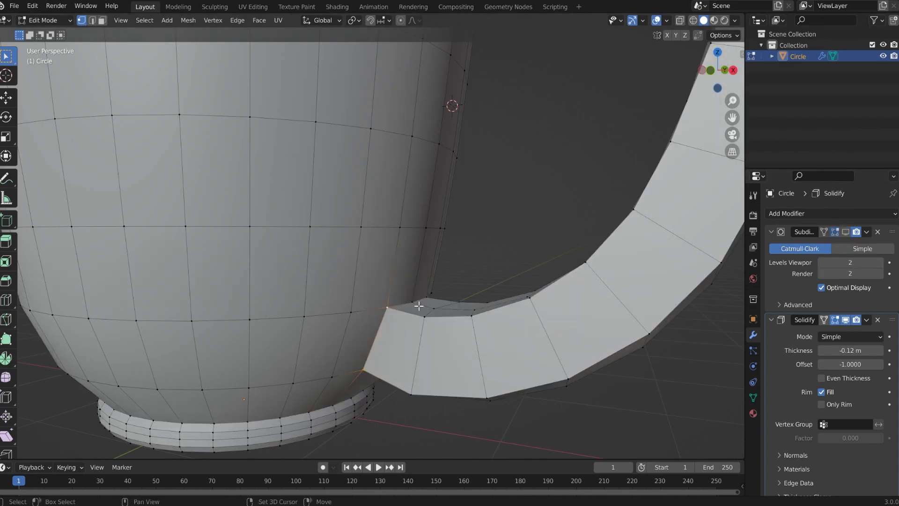
mouse_move(406, 302)
middle_down()
mouse_move(554, 331)
mouse_move(215, 339)
mouse_move(397, 294)
middle_up()
shift+click(411, 331)
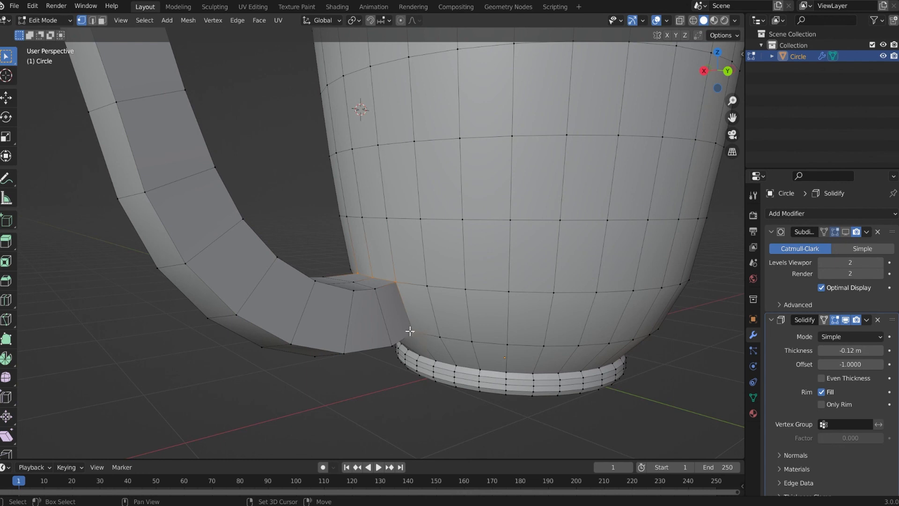
middle_drag(340, 363, 366, 318)
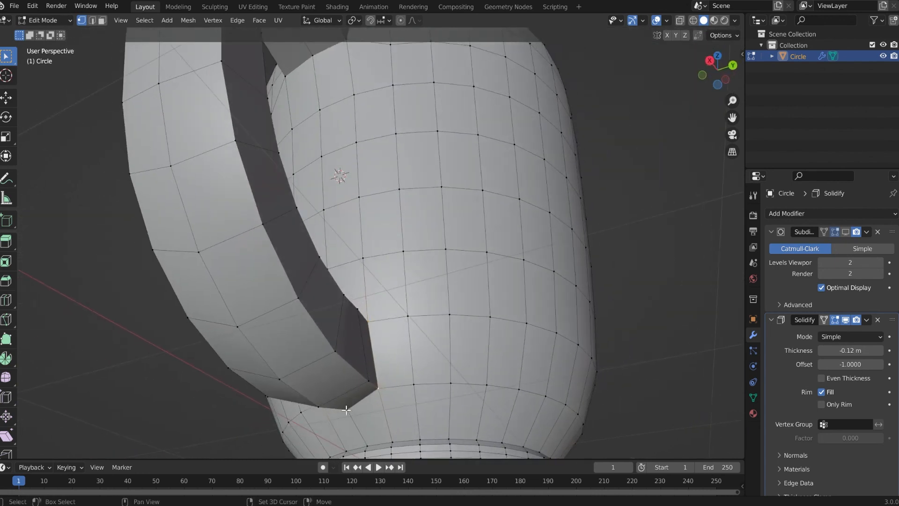
middle_drag(227, 344, 267, 260)
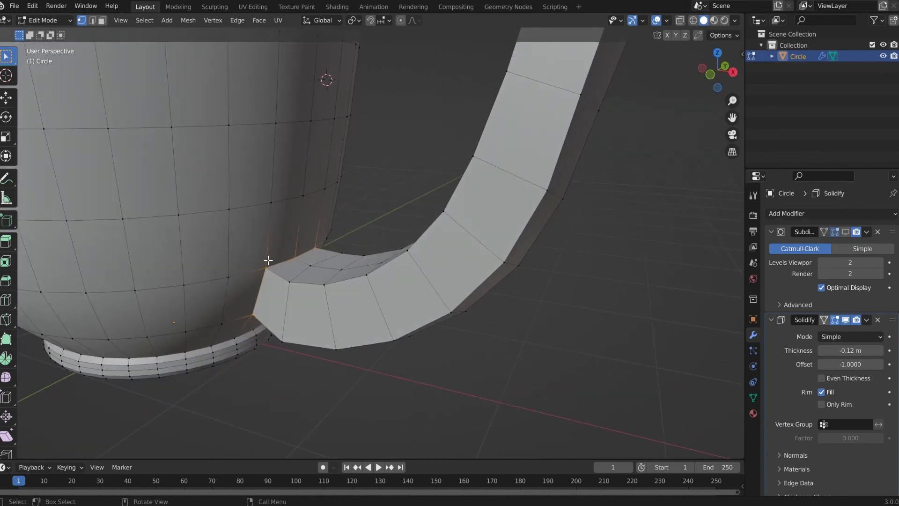
Bevel the lower handle junction loop with one segment and a width of about 0.06 m
scroll(266, 261, up, 3)
key(ctrl+b)
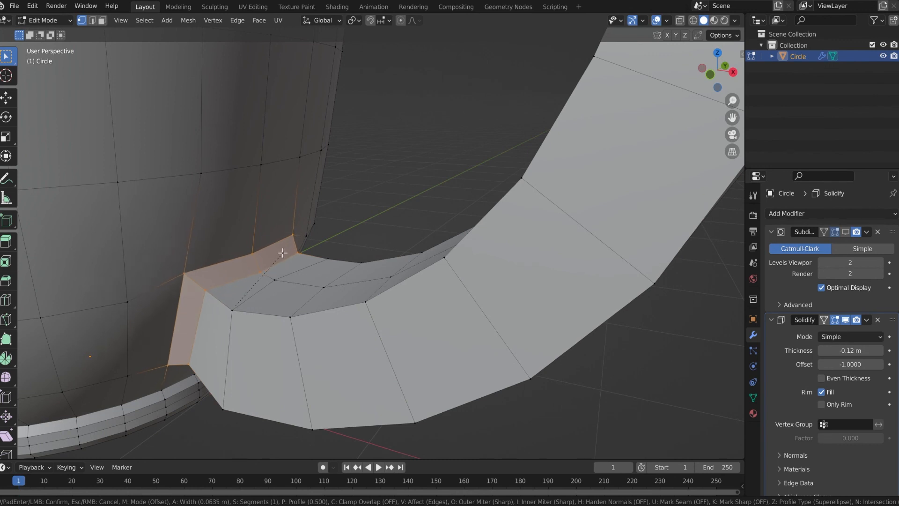
click(283, 253)
scroll(314, 258, down, 3)
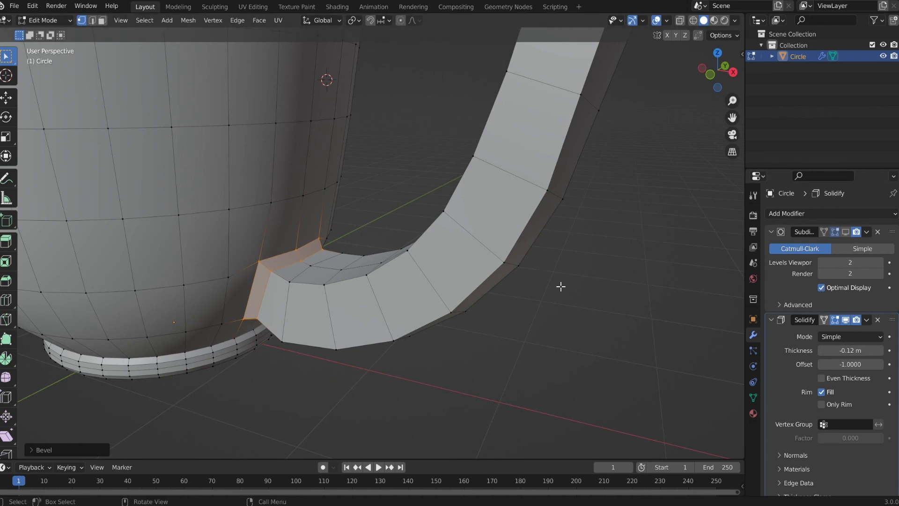
Select the handle-side loop of the junction bevel and scale it up to about 1.06
shift+middle_drag(131, 349, 280, 277)
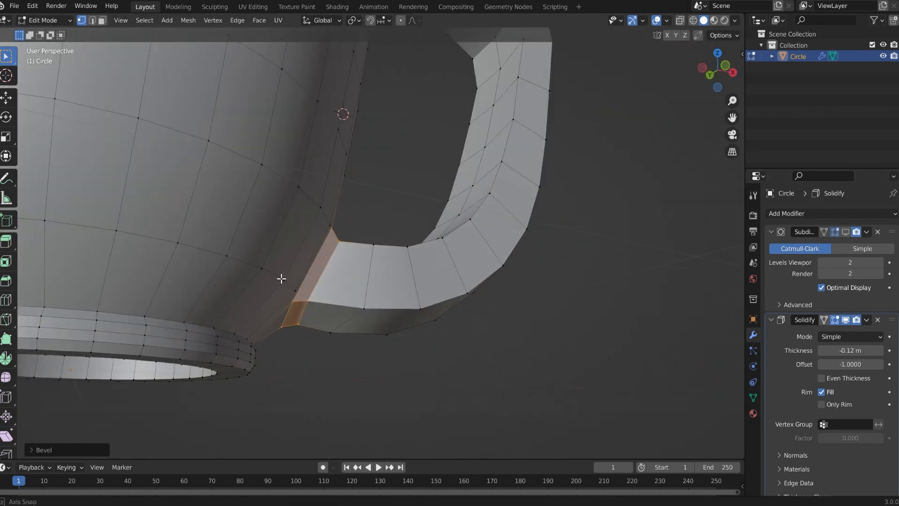
alt+click(304, 310)
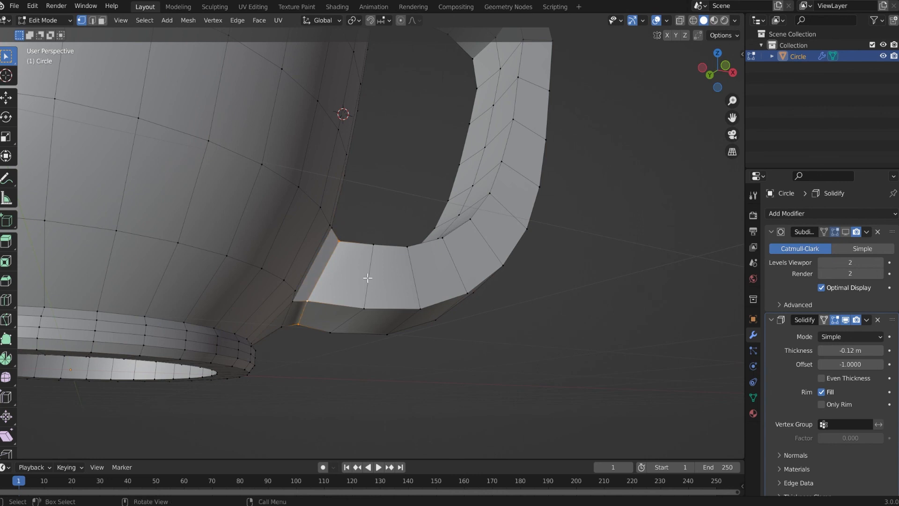
key(s)
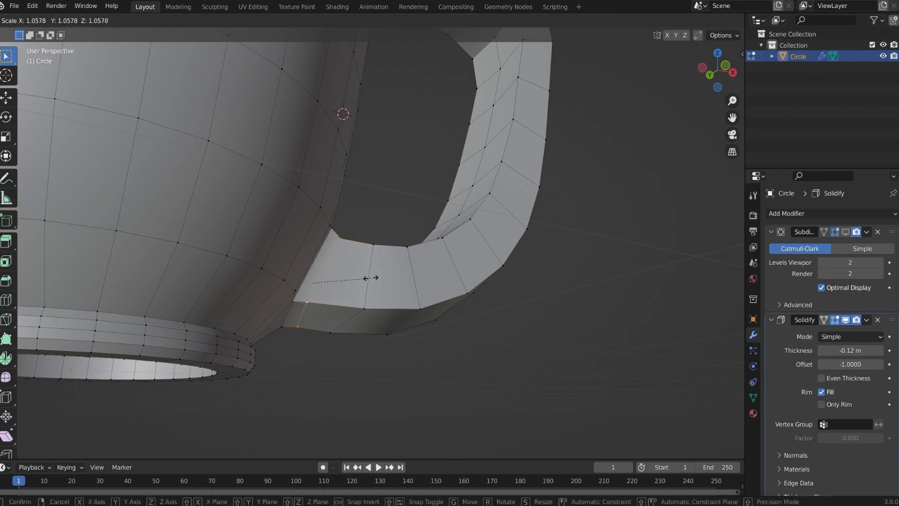
click(370, 277)
Return to Object Mode and turn on the Subdivision modifier's viewport display
key(Tab)
middle_drag(352, 275, 300, 343)
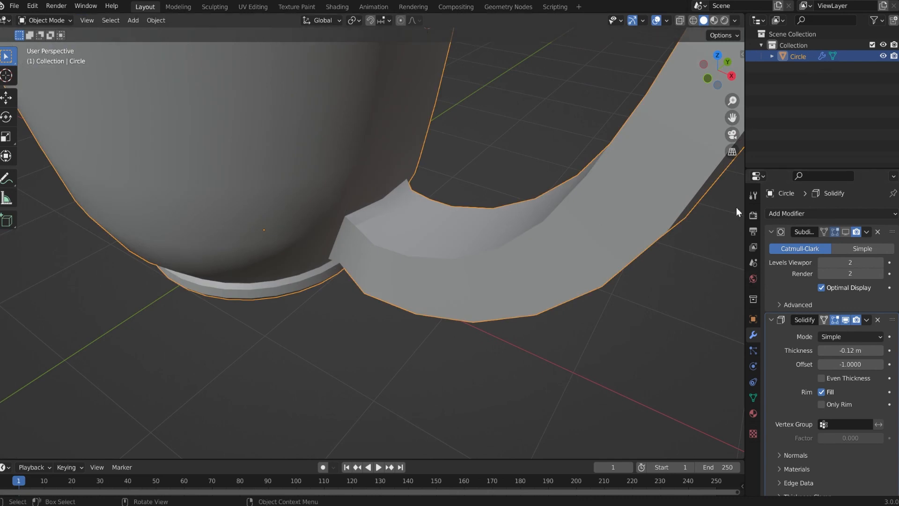
click(846, 231)
middle_drag(510, 262, 422, 174)
scroll(331, 265, up, 6)
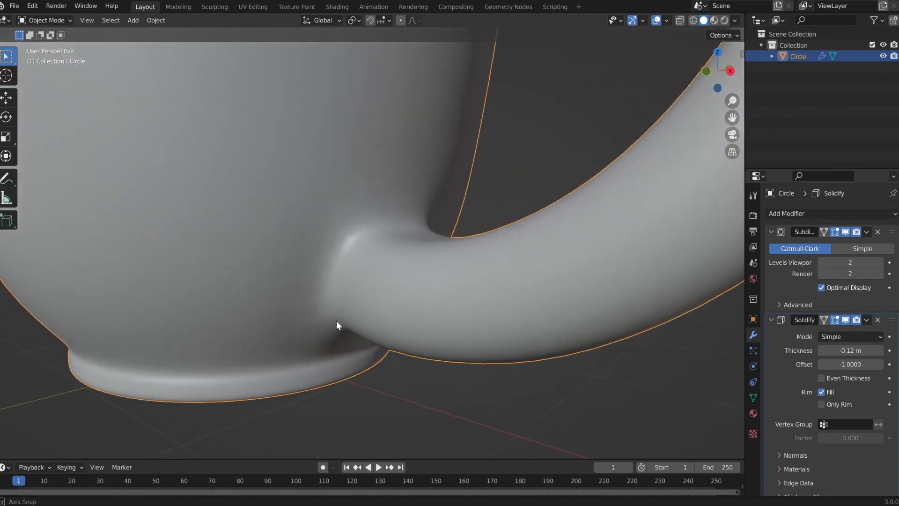
Set the Subdivision modifier's viewport levels to 3
middle_drag(336, 321, 356, 337)
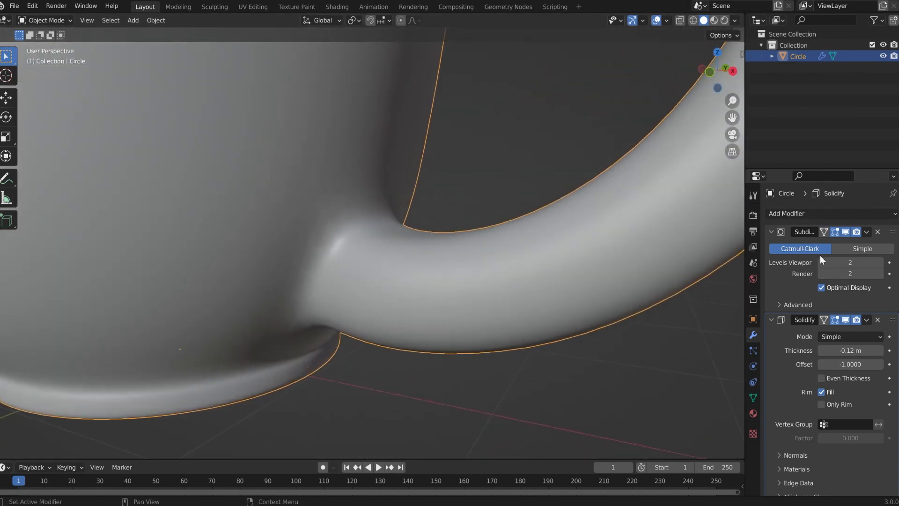
click(880, 263)
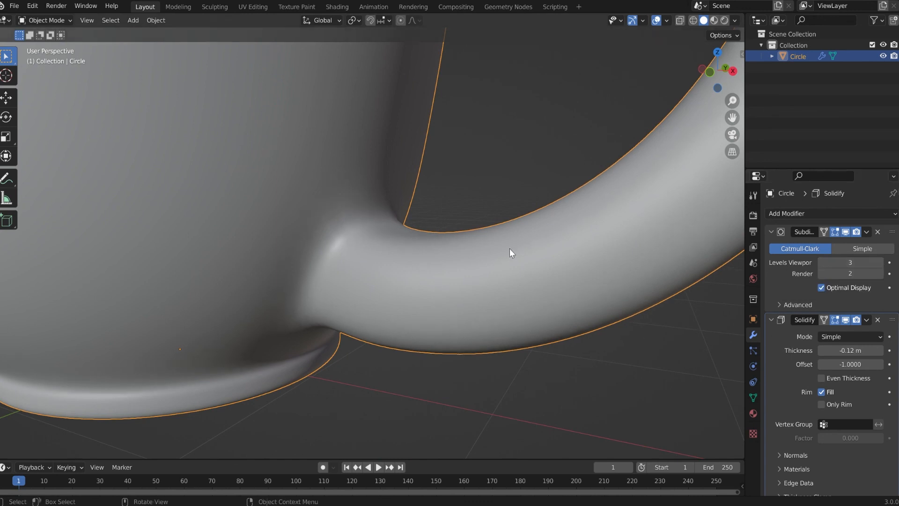
scroll(374, 251, down, 5)
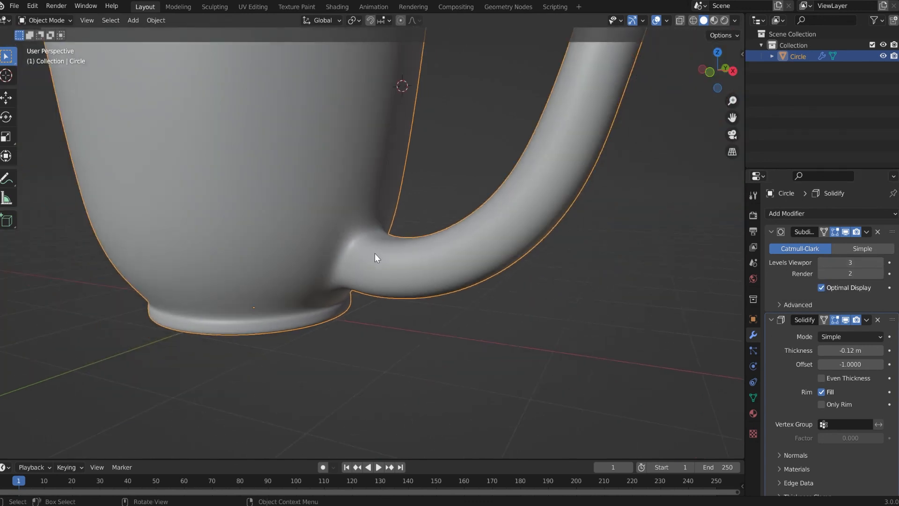